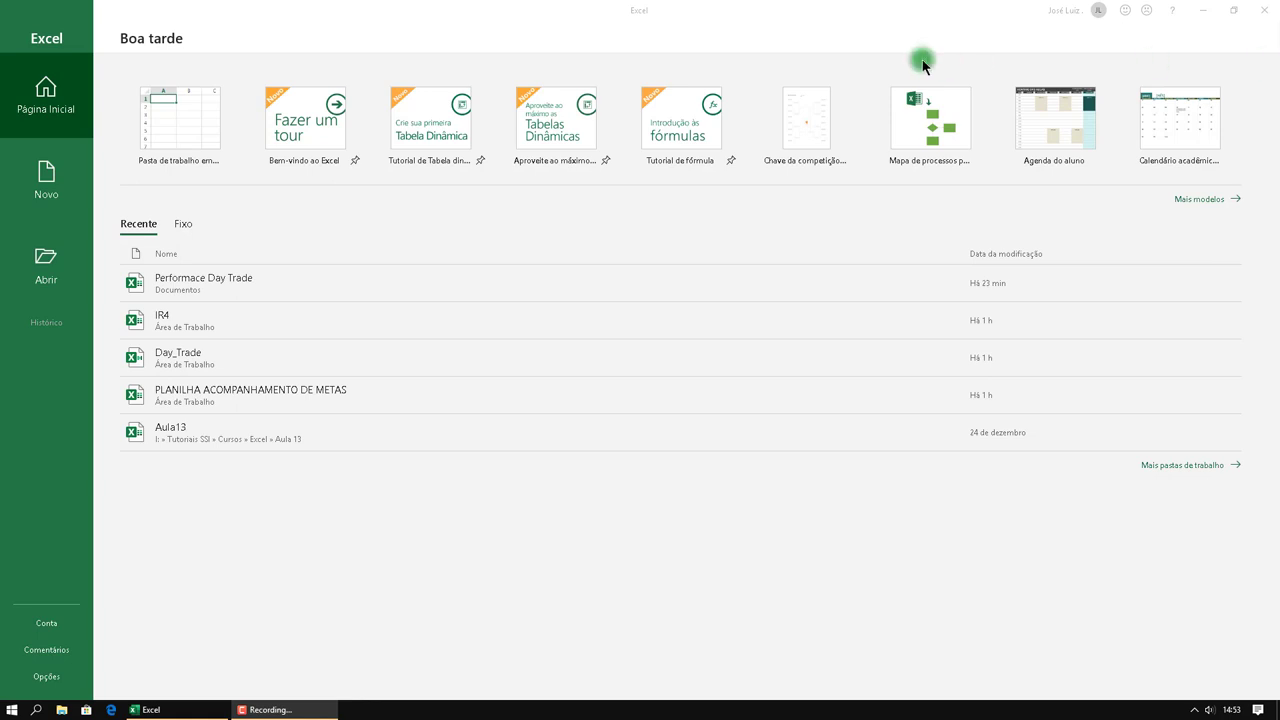
# Create a new blank workbook from the start screen and select cell A2
pyautogui.click(175, 116)
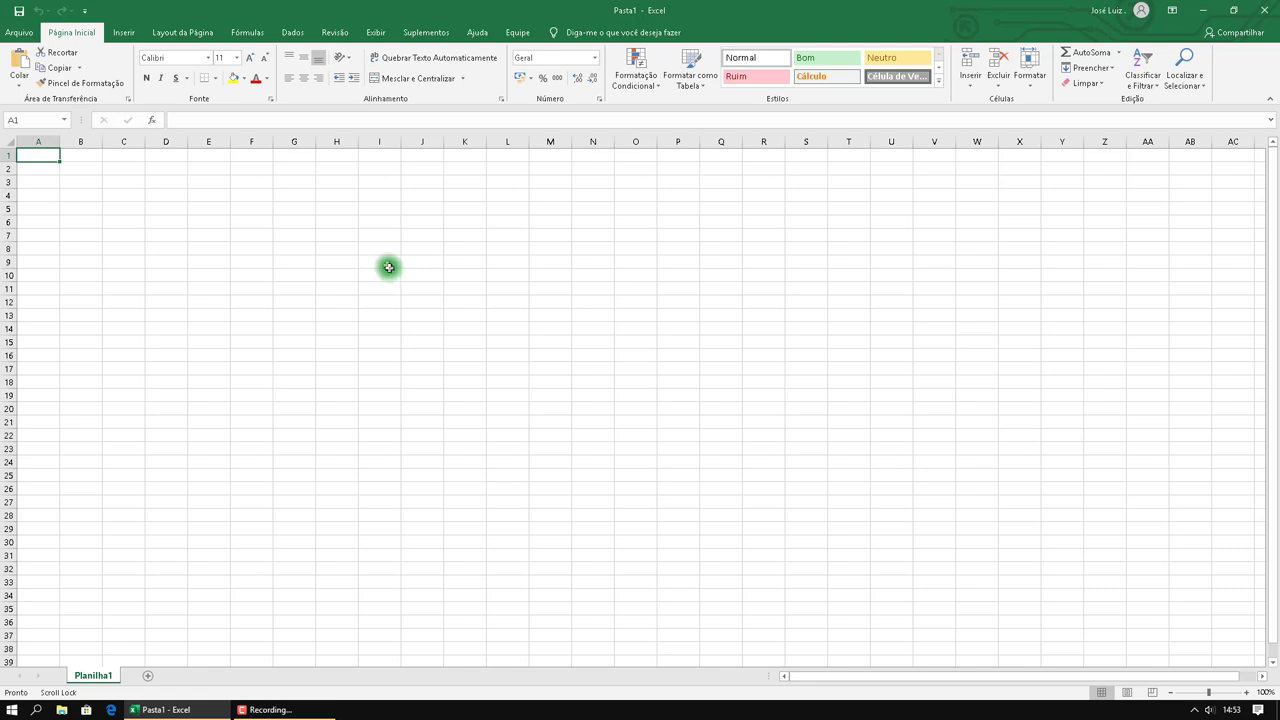
pyautogui.click(40, 171)
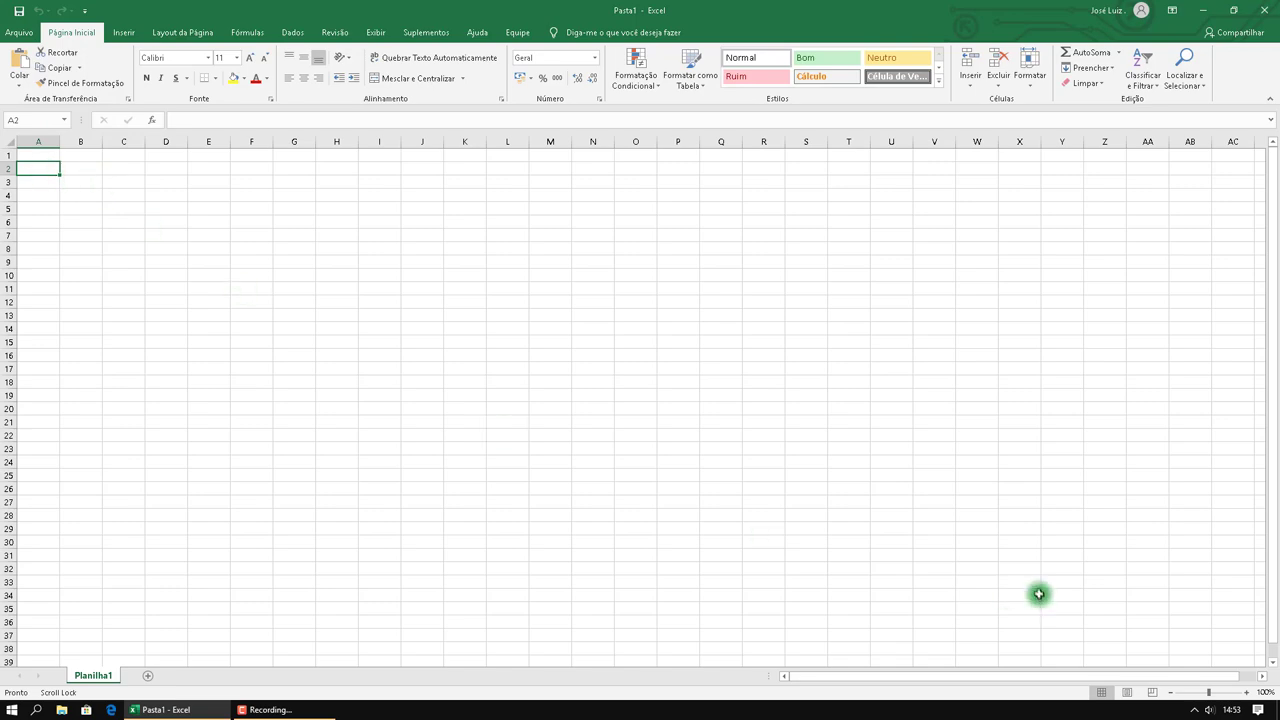
# Zoom the sheet view in with the status-bar zoom button
pyautogui.click(1249, 693)
pyautogui.click(1249, 693)
pyautogui.click(1249, 693)
pyautogui.click(1249, 693)
pyautogui.click(1249, 693)
pyautogui.click(1249, 693)
pyautogui.click(1249, 693)
pyautogui.click(1249, 693)
pyautogui.click(1249, 693)
pyautogui.click(1249, 693)
pyautogui.click(1249, 693)
# Enter the header 'Data' in cell A2
pyautogui.click(117, 224)
pyautogui.write('ata')
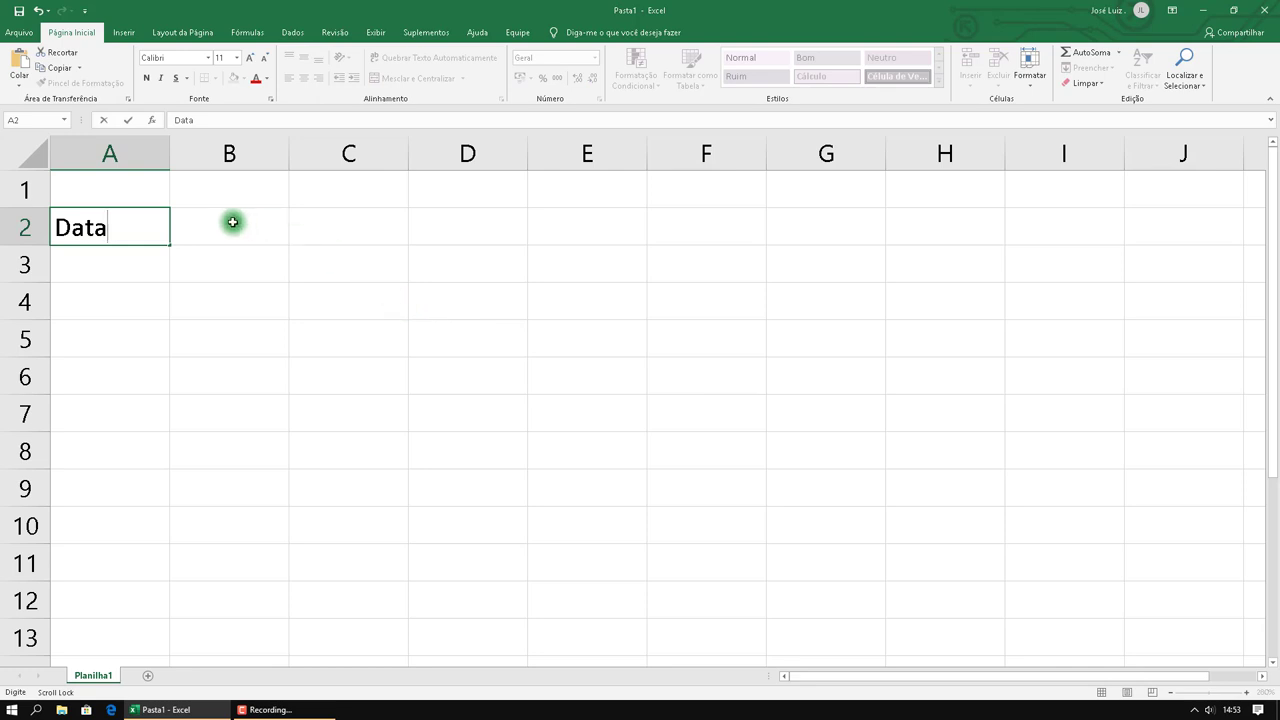
pyautogui.click(231, 224)
pyautogui.click(126, 257)
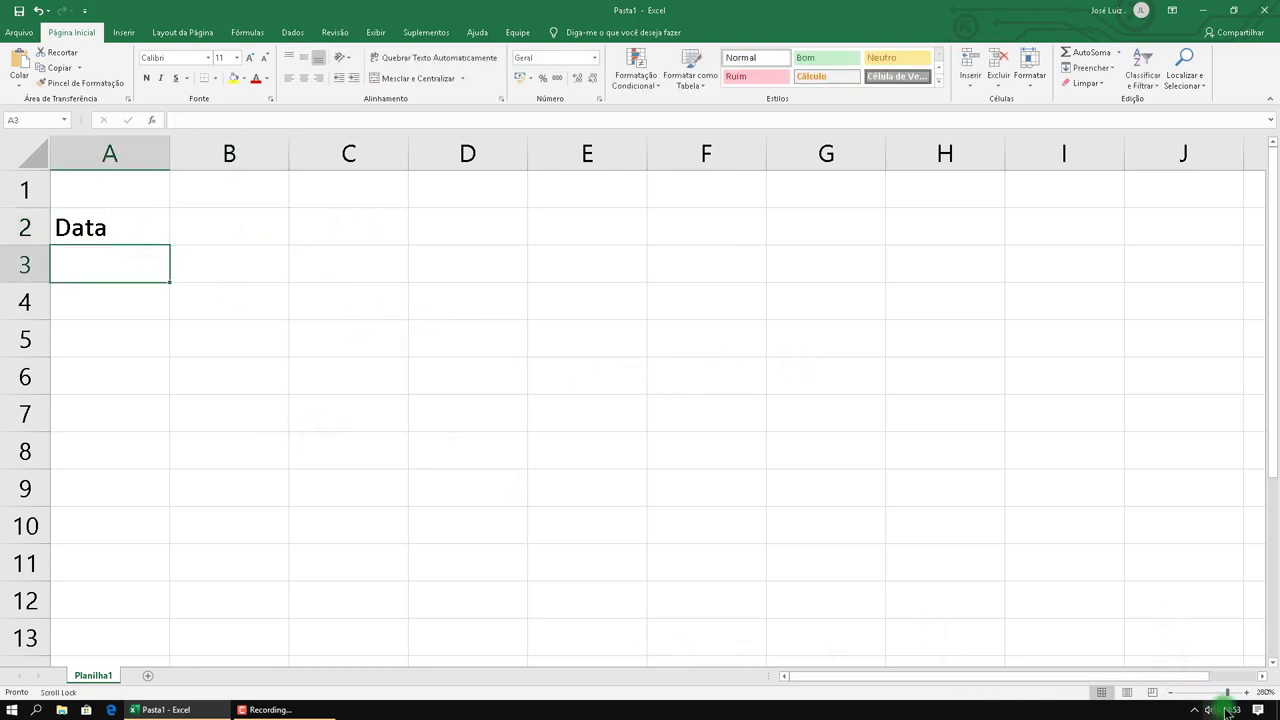
pyautogui.moveTo(1231, 711)
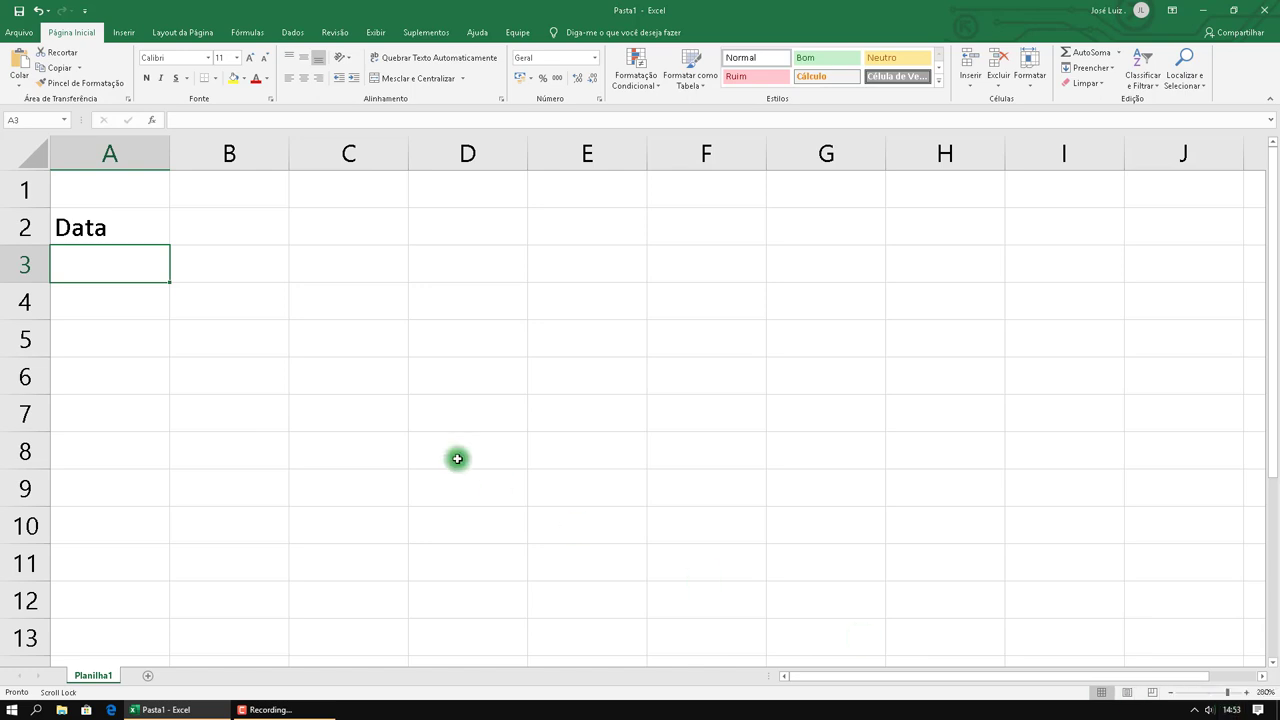
pyautogui.rightClick(103, 678)
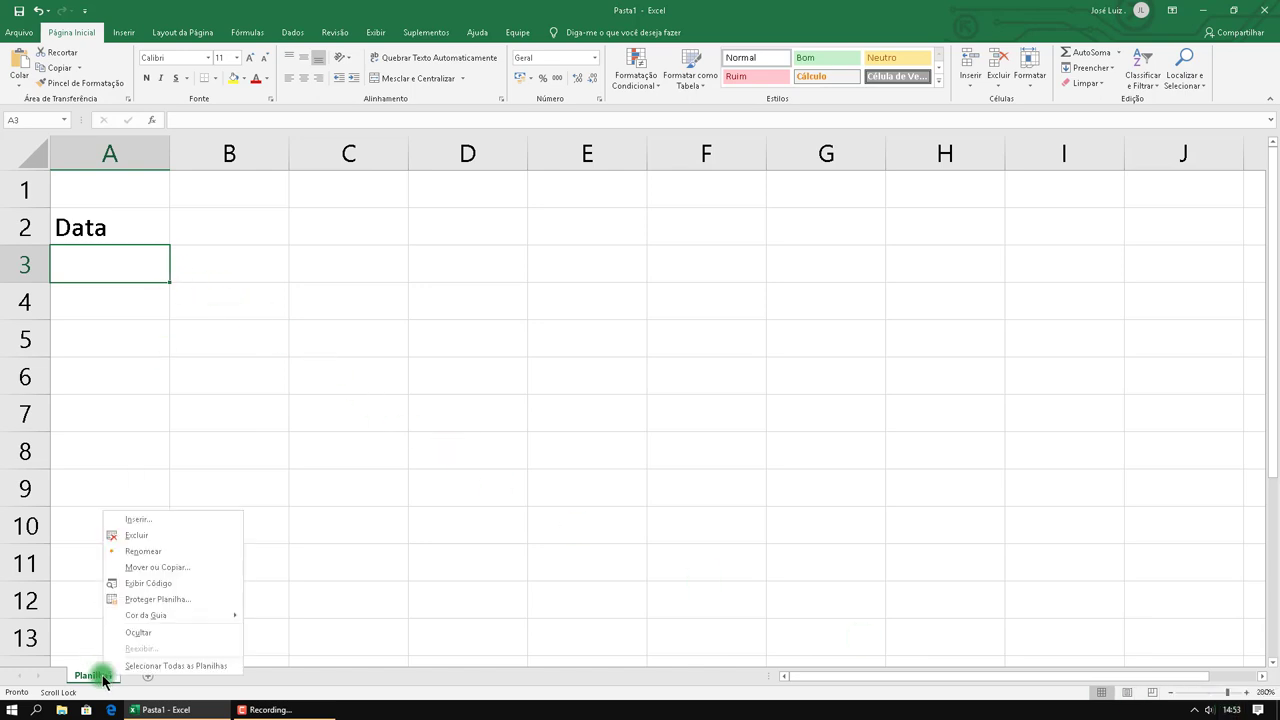
# Rename the sheet to 'Junho 19' and briefly check the date on the system calendar
pyautogui.click(155, 552)
pyautogui.write('Junho 19')
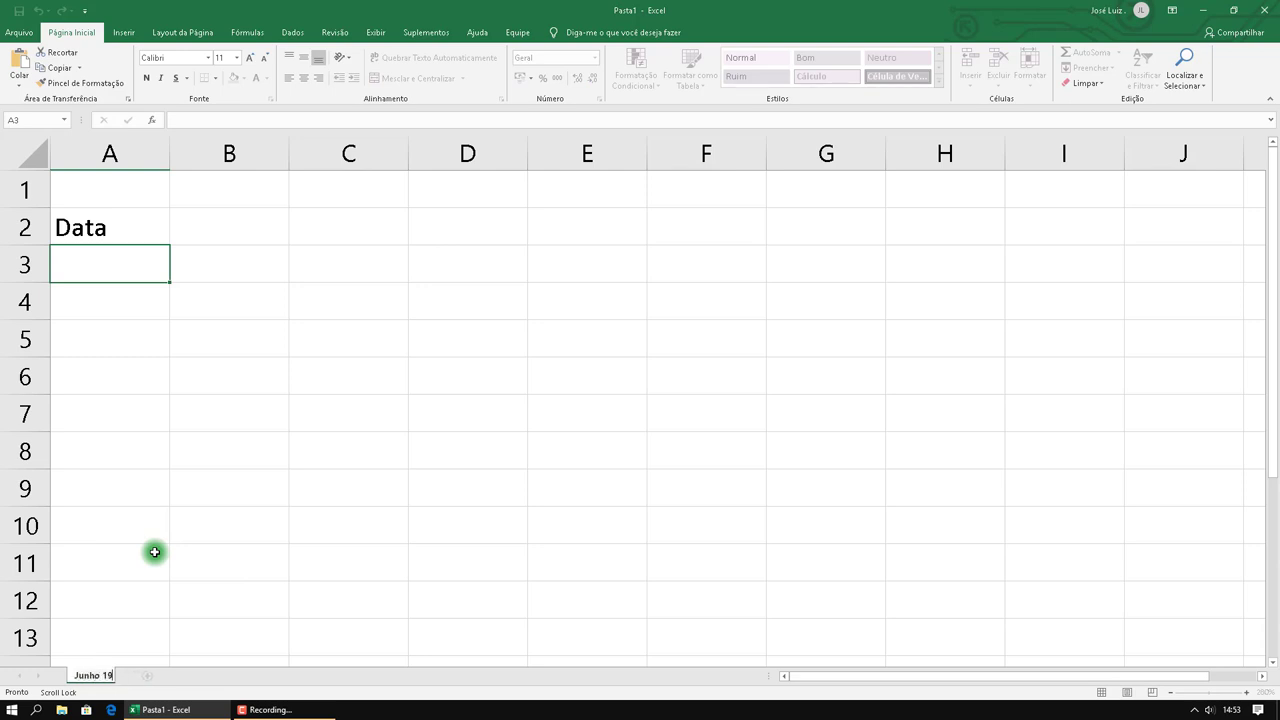
pyautogui.press('Return')
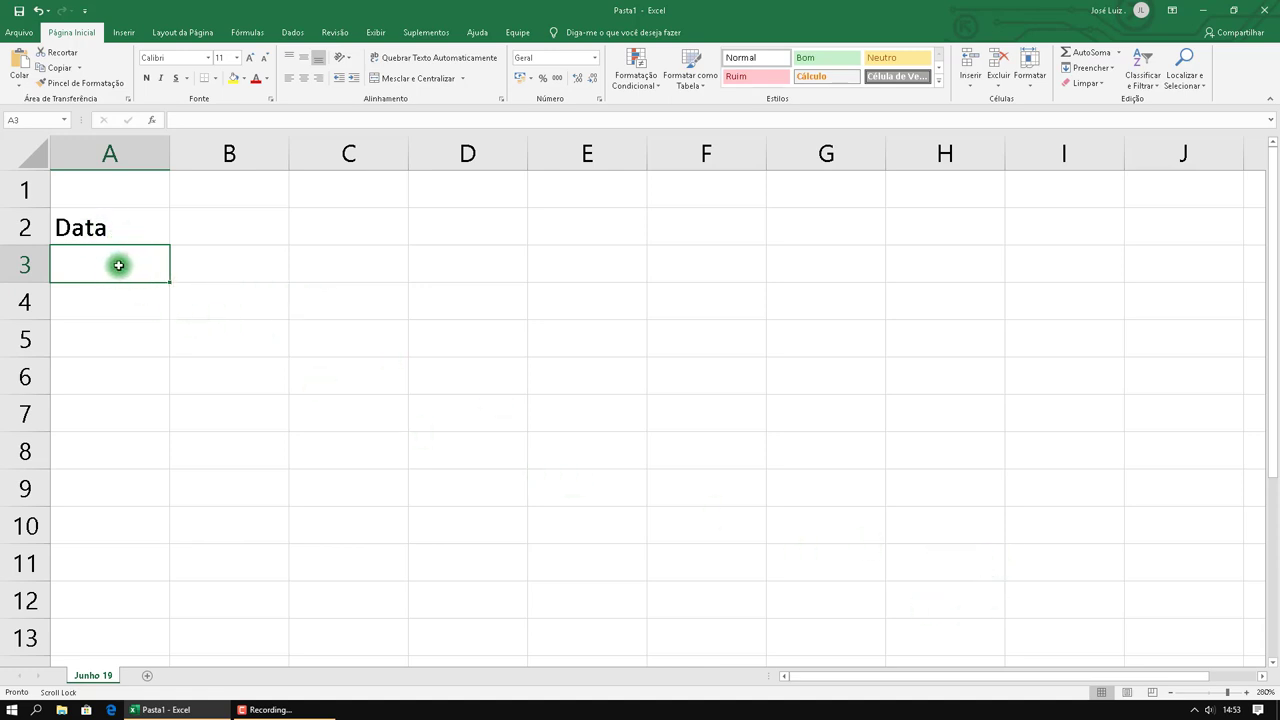
pyautogui.moveTo(1238, 712)
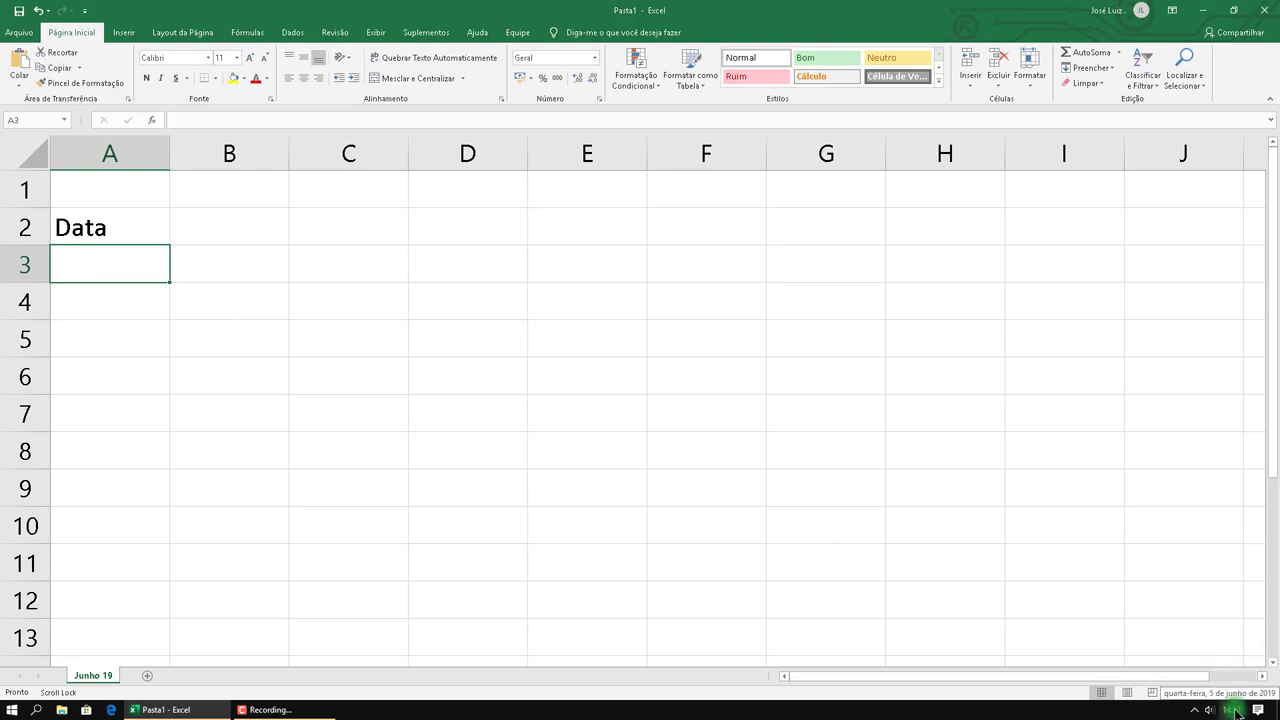
pyautogui.click(1238, 712)
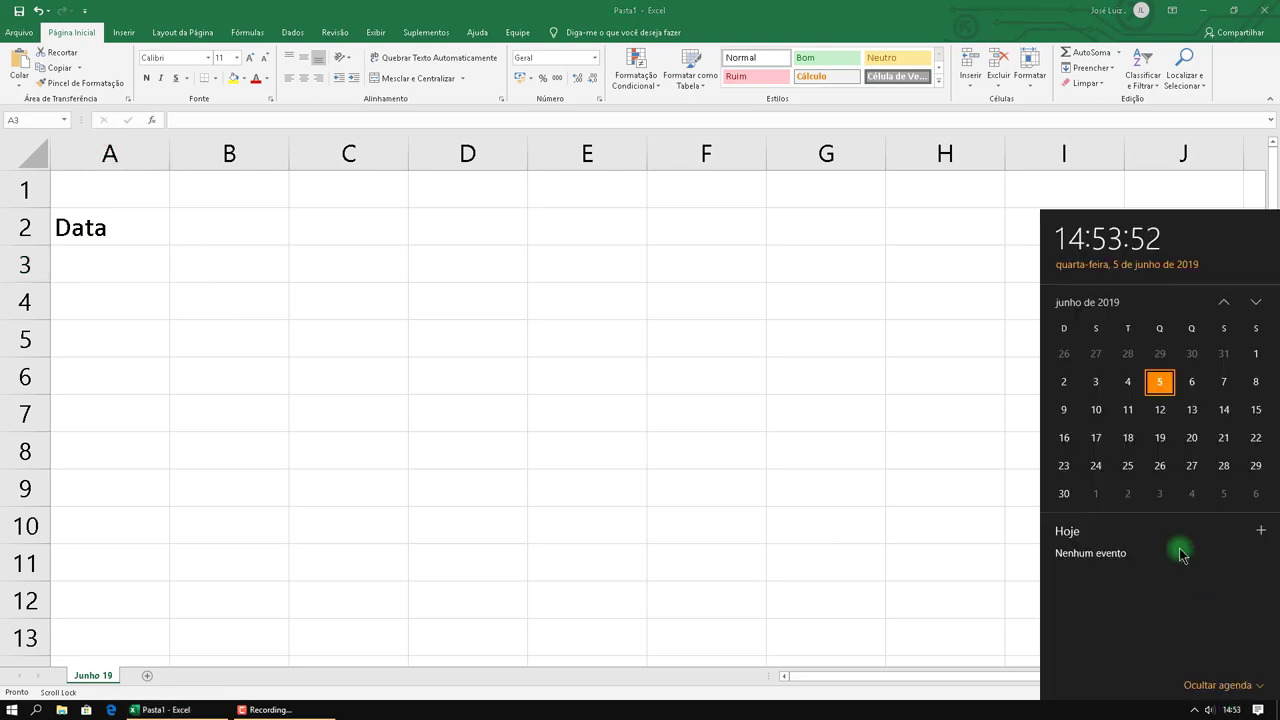
pyautogui.click(86, 268)
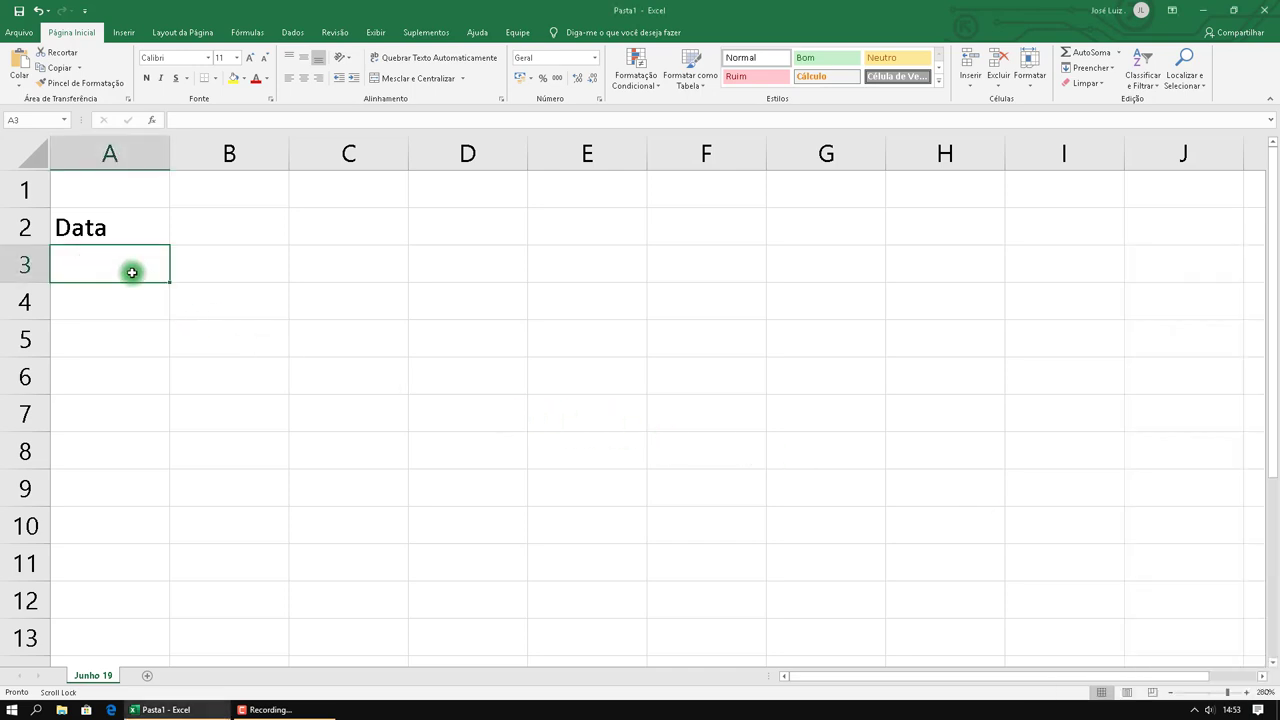
# Enter 1 in A3 and drag it down to A32, which copies the 1s
pyautogui.write('1')
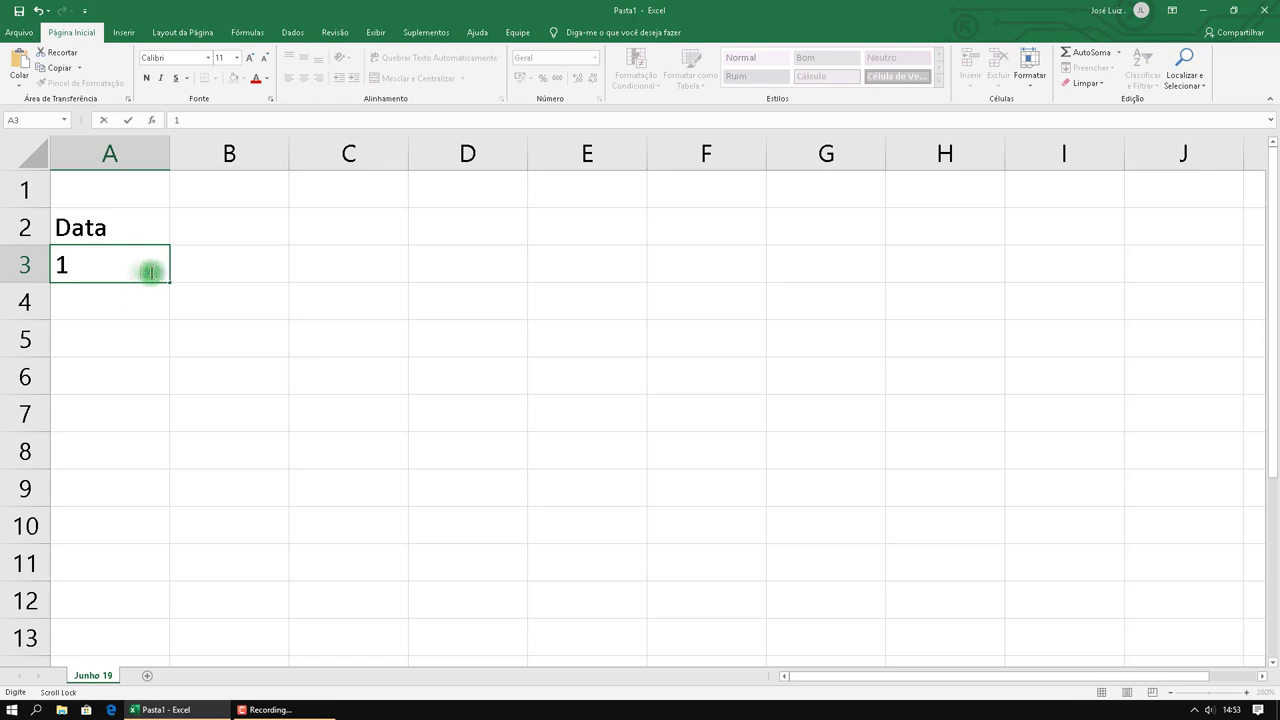
pyautogui.click(214, 280)
pyautogui.click(164, 277)
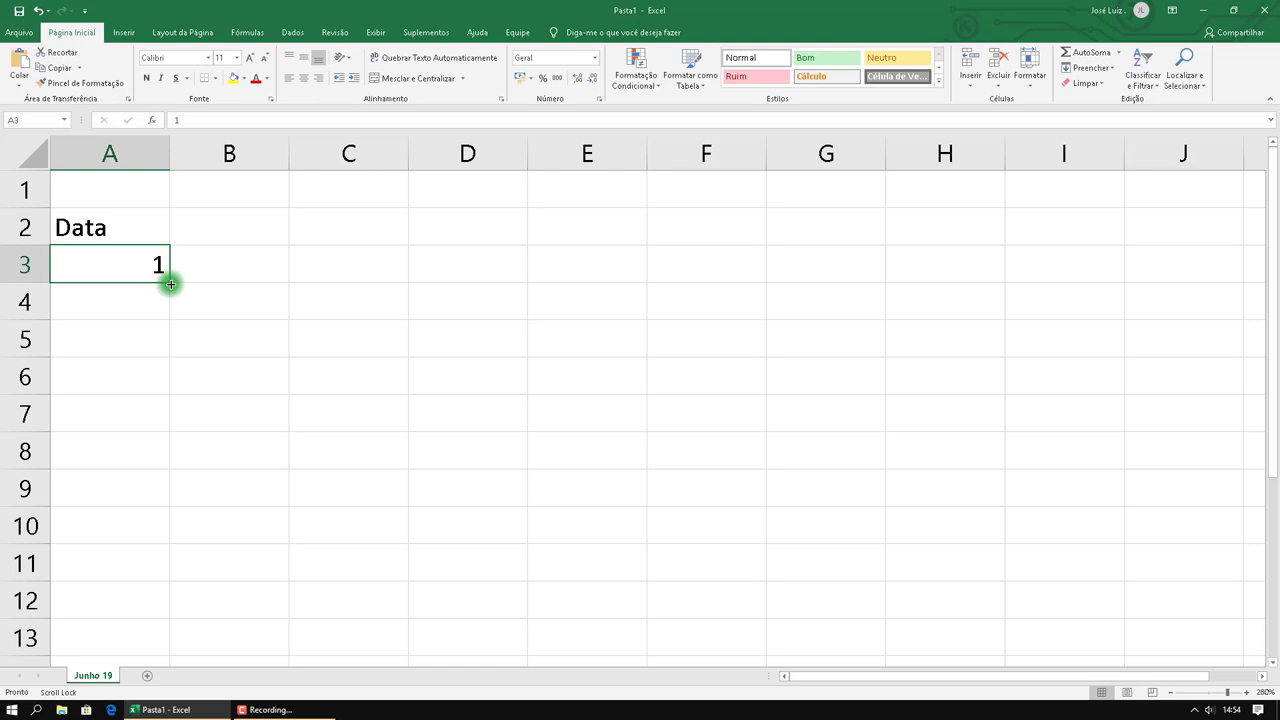
pyautogui.moveTo(171, 284); pyautogui.dragTo(149, 632)
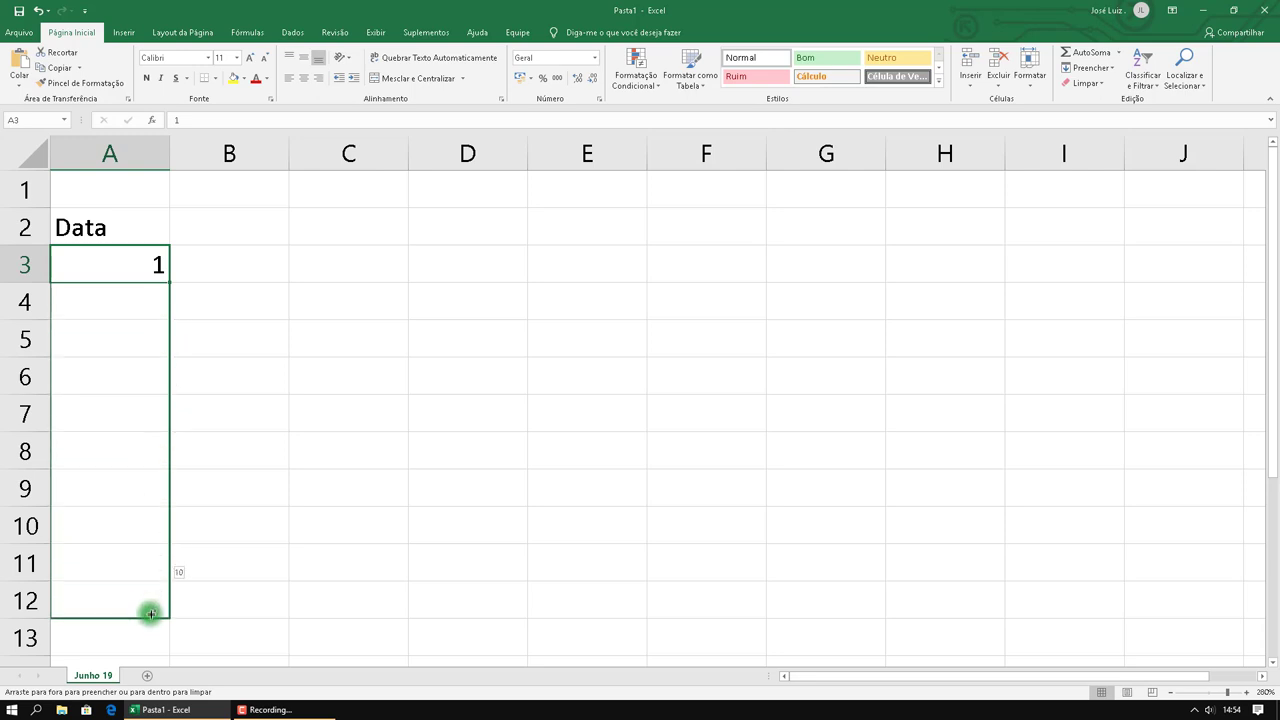
pyautogui.moveTo(149, 632); pyautogui.dragTo(148, 670)
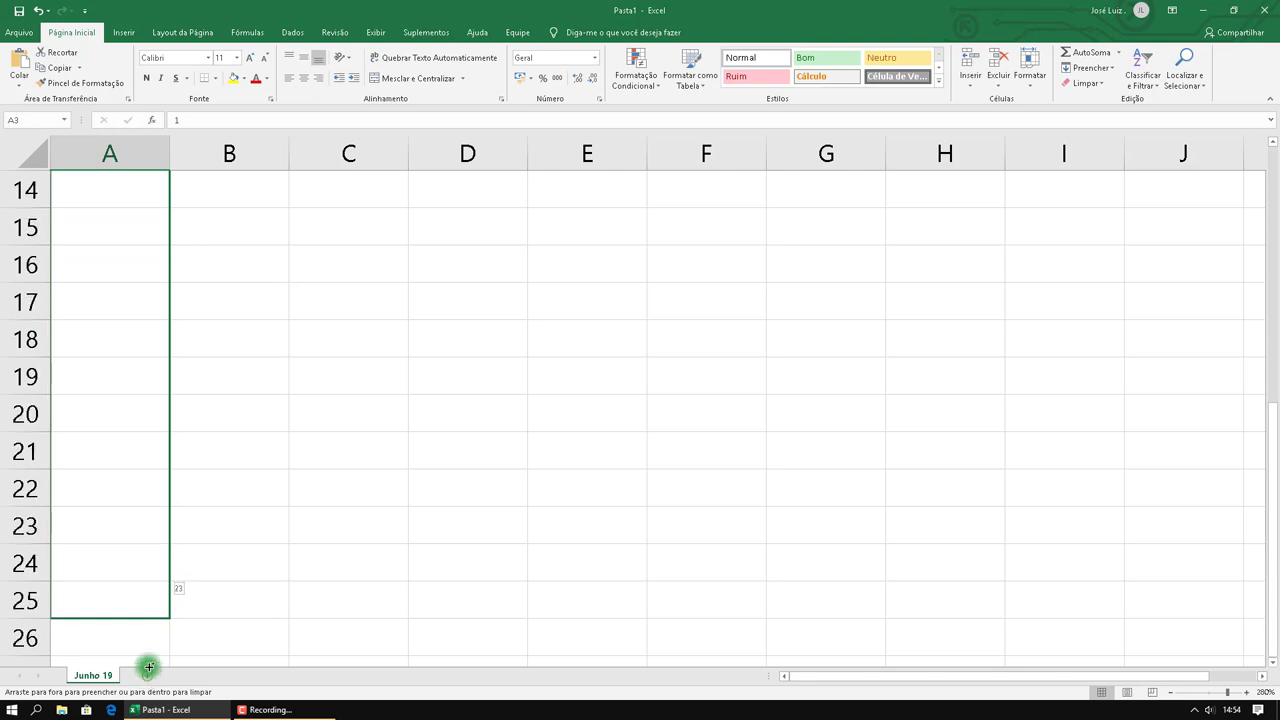
pyautogui.moveTo(148, 670); pyautogui.dragTo(138, 558)
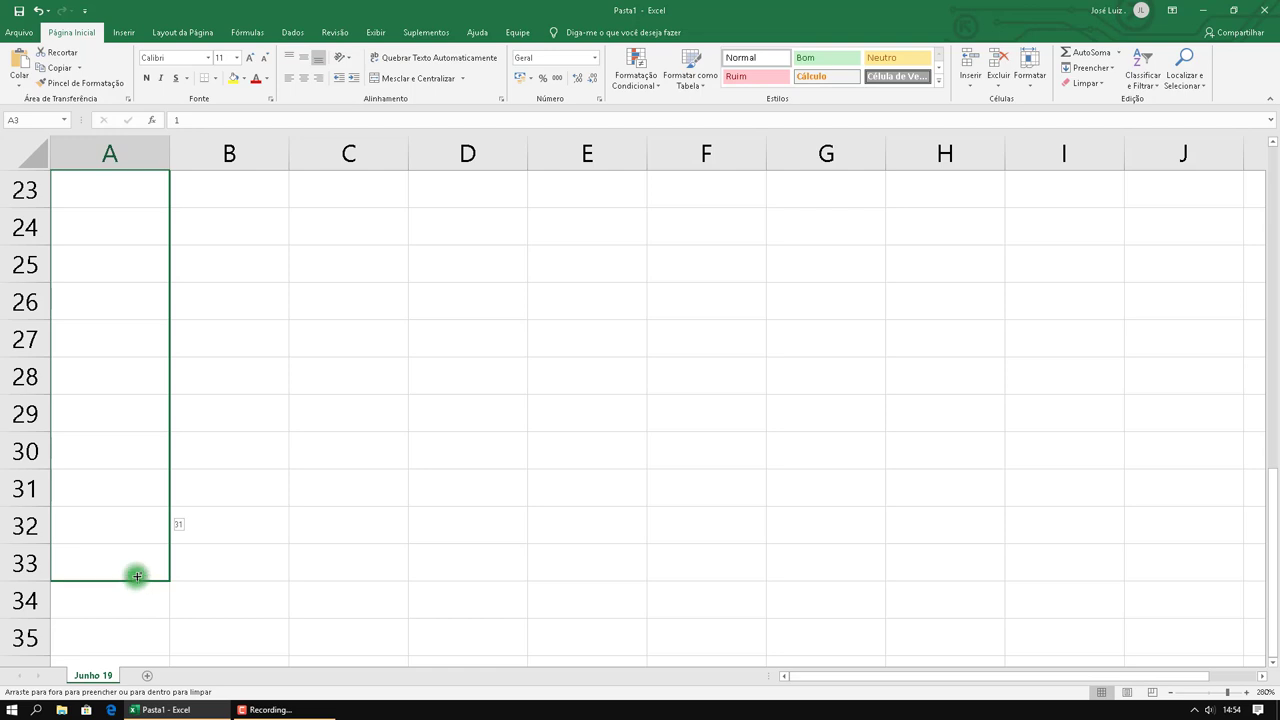
pyautogui.moveTo(138, 553); pyautogui.dragTo(137, 547)
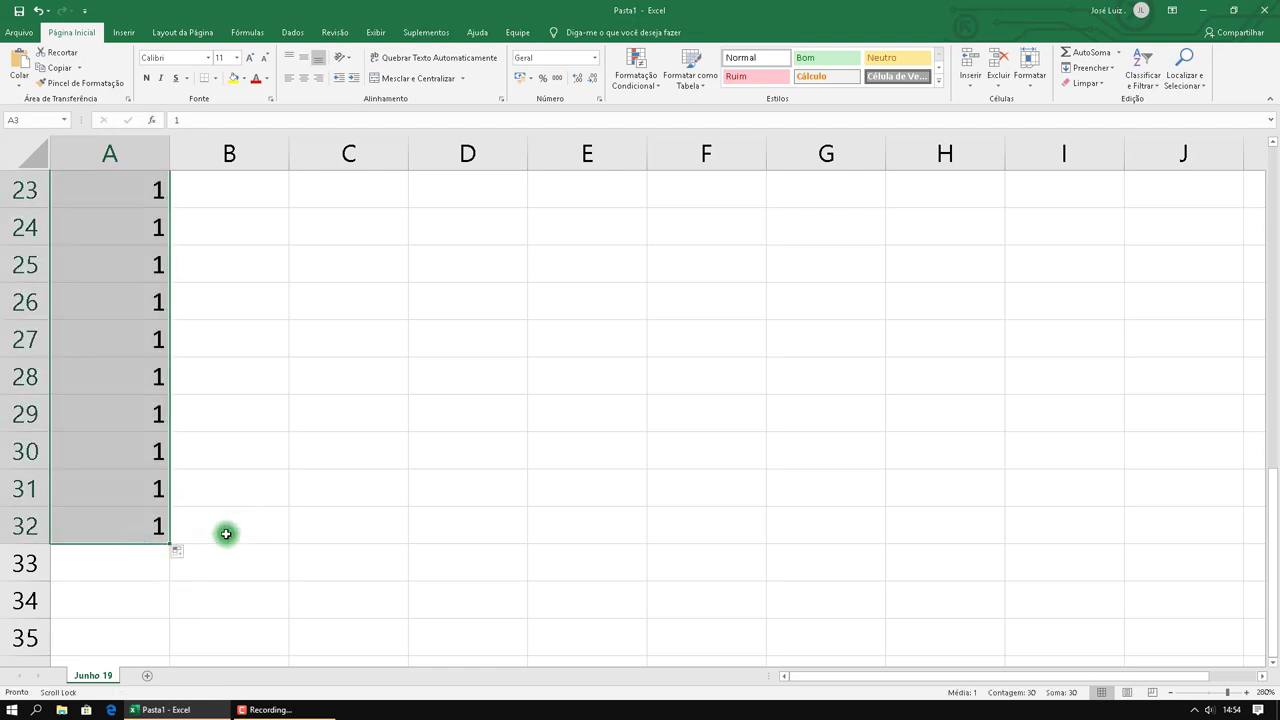
pyautogui.scroll(3, 226, 530)
pyautogui.scroll(5, 228, 528)
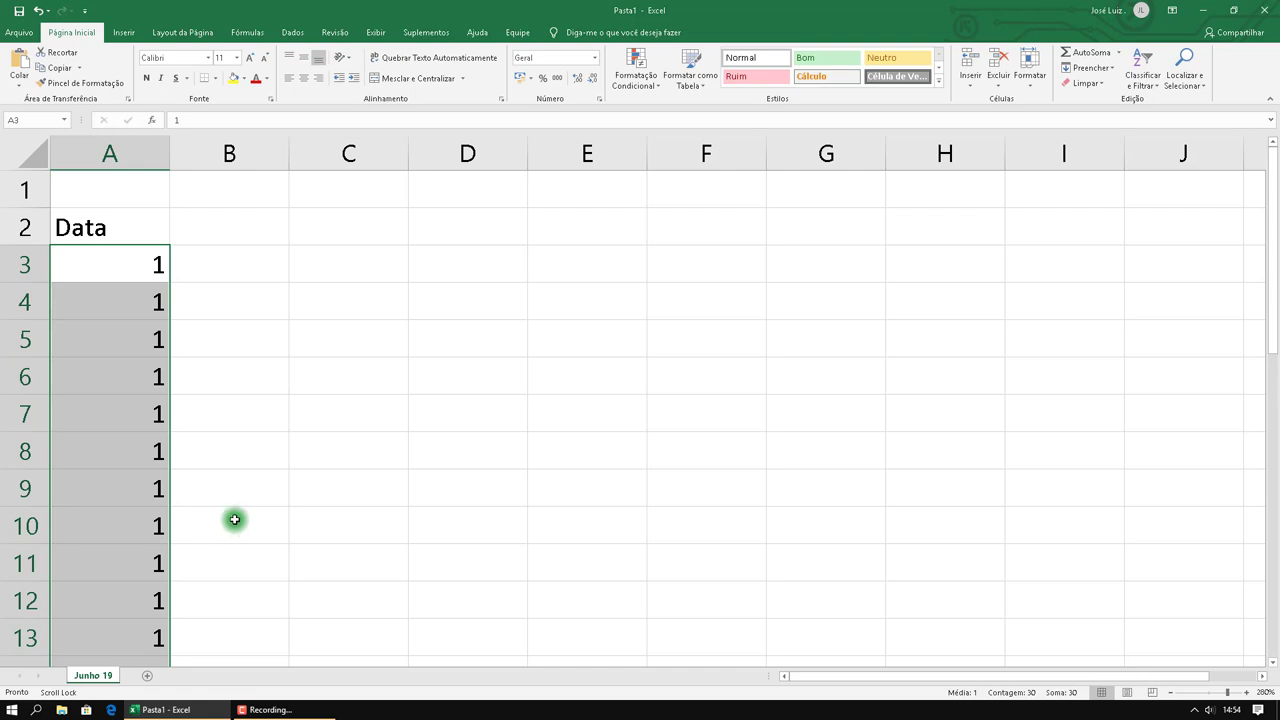
# Undo the copy-fill and refill A3:A32 as the day series 1 to 30
pyautogui.hotkey('ctrl', 'z')
pyautogui.moveTo(170, 282)
pyautogui.mouseDown()
pyautogui.moveTo(147, 682)
pyautogui.moveTo(144, 633)
pyautogui.mouseUp()
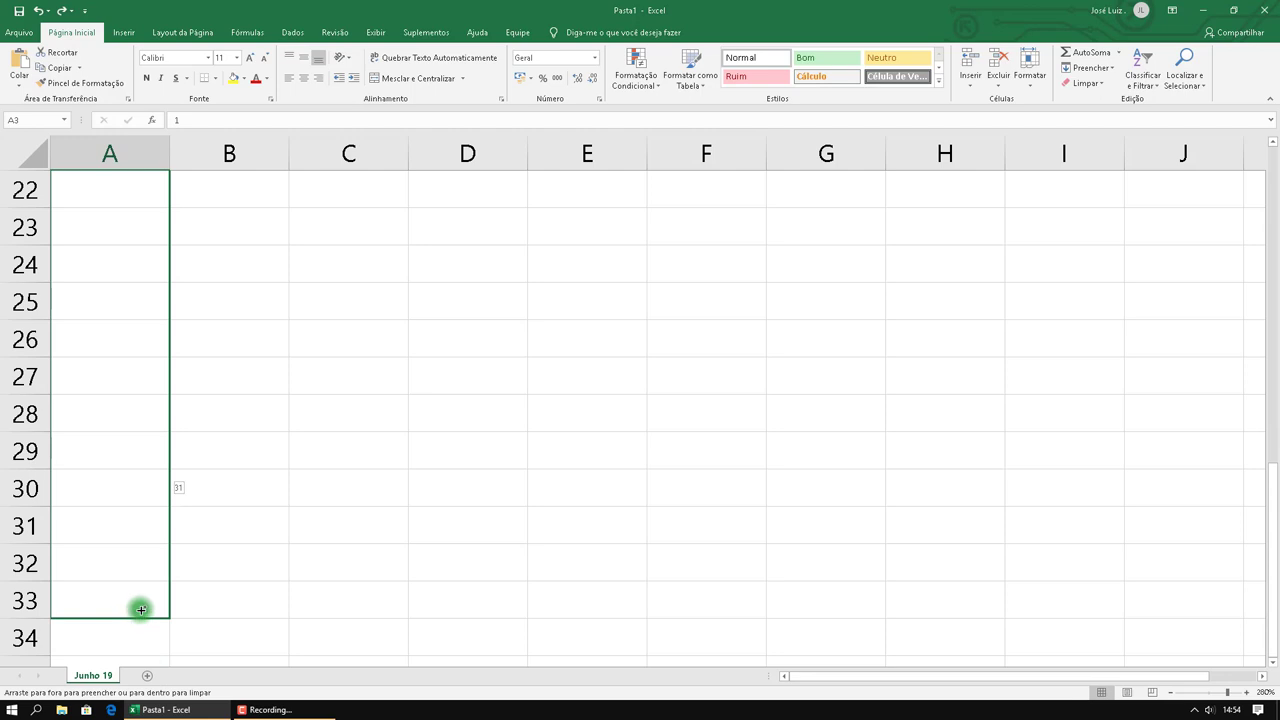
pyautogui.moveTo(141, 602); pyautogui.dragTo(143, 595)
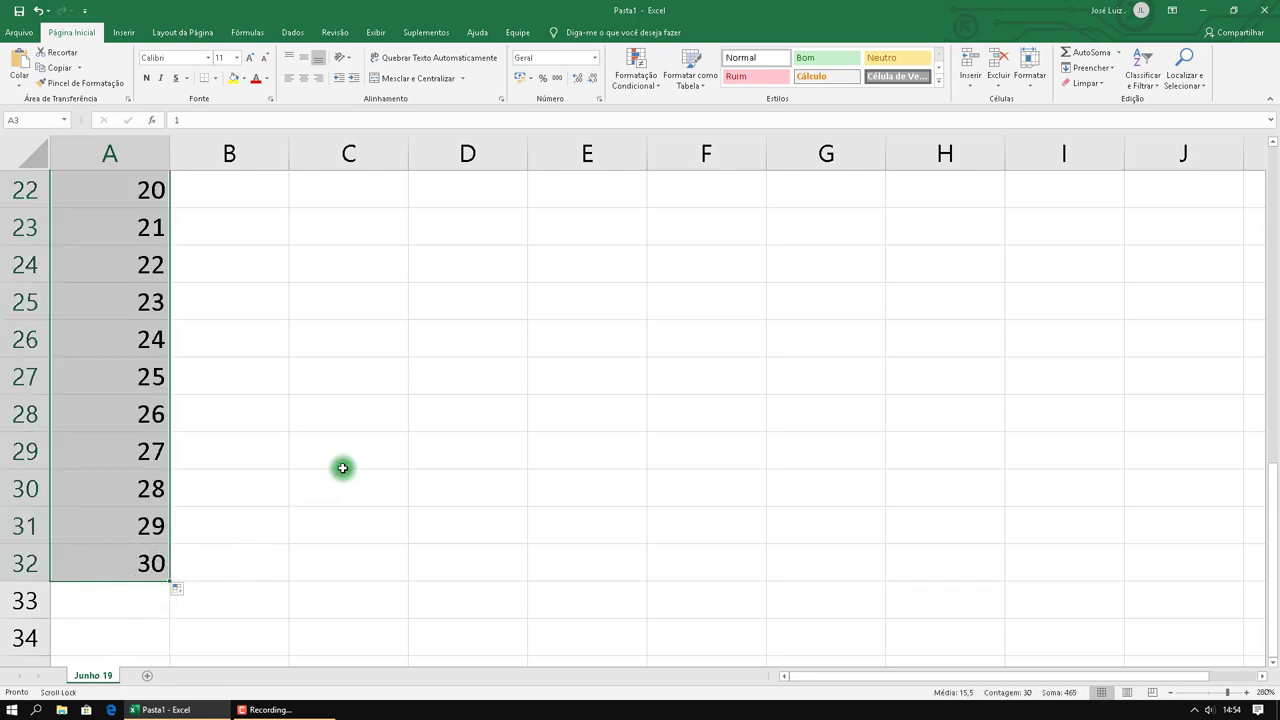
pyautogui.scroll(4, 300, 408)
pyautogui.scroll(3, 305, 408)
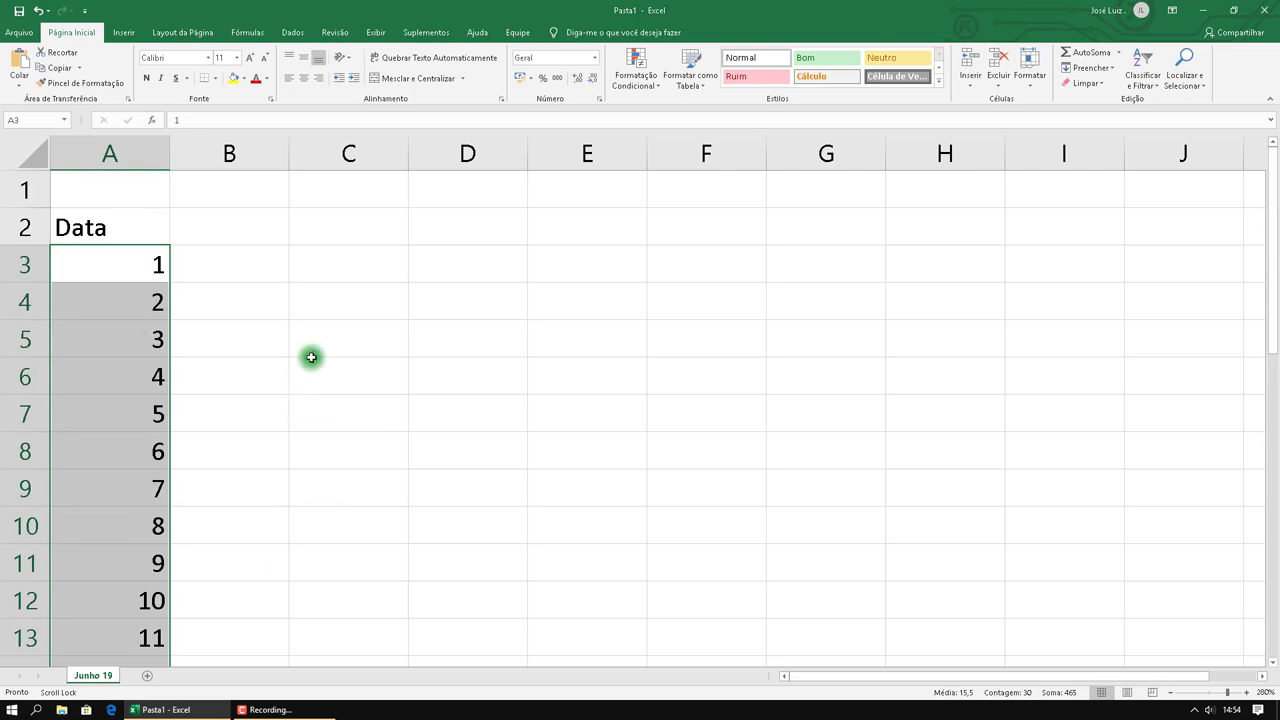
pyautogui.click(311, 360)
pyautogui.scroll(-1, 1182, 562)
pyautogui.scroll(1, 1000, 457)
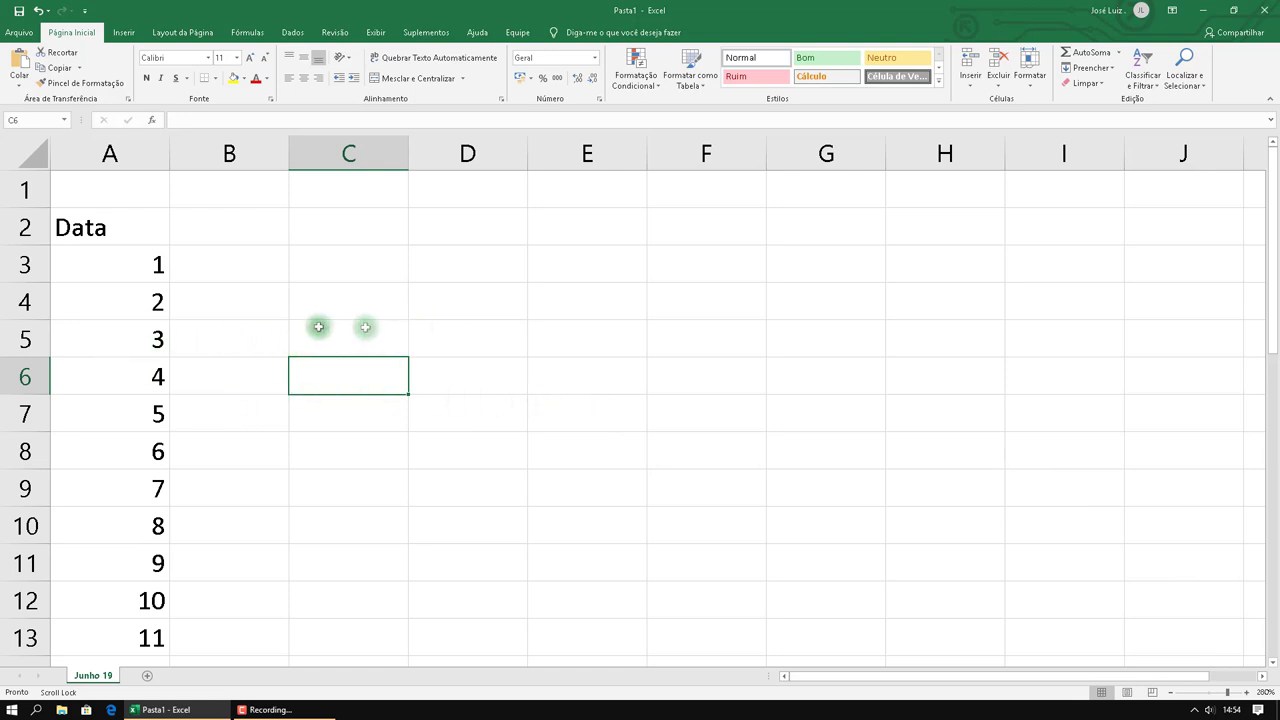
# Enter the header 'Valor' in B2, replacing a first attempt of 'Ativo'
pyautogui.click(216, 226)
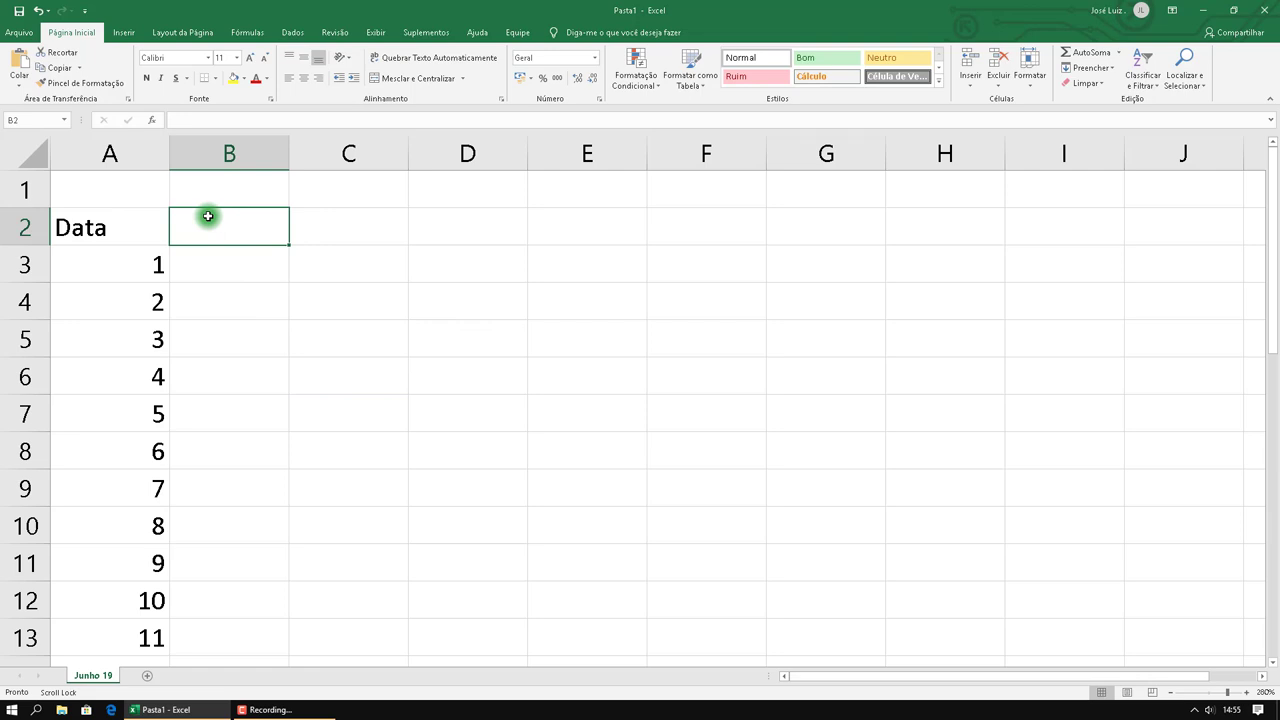
pyautogui.write('Ativo')
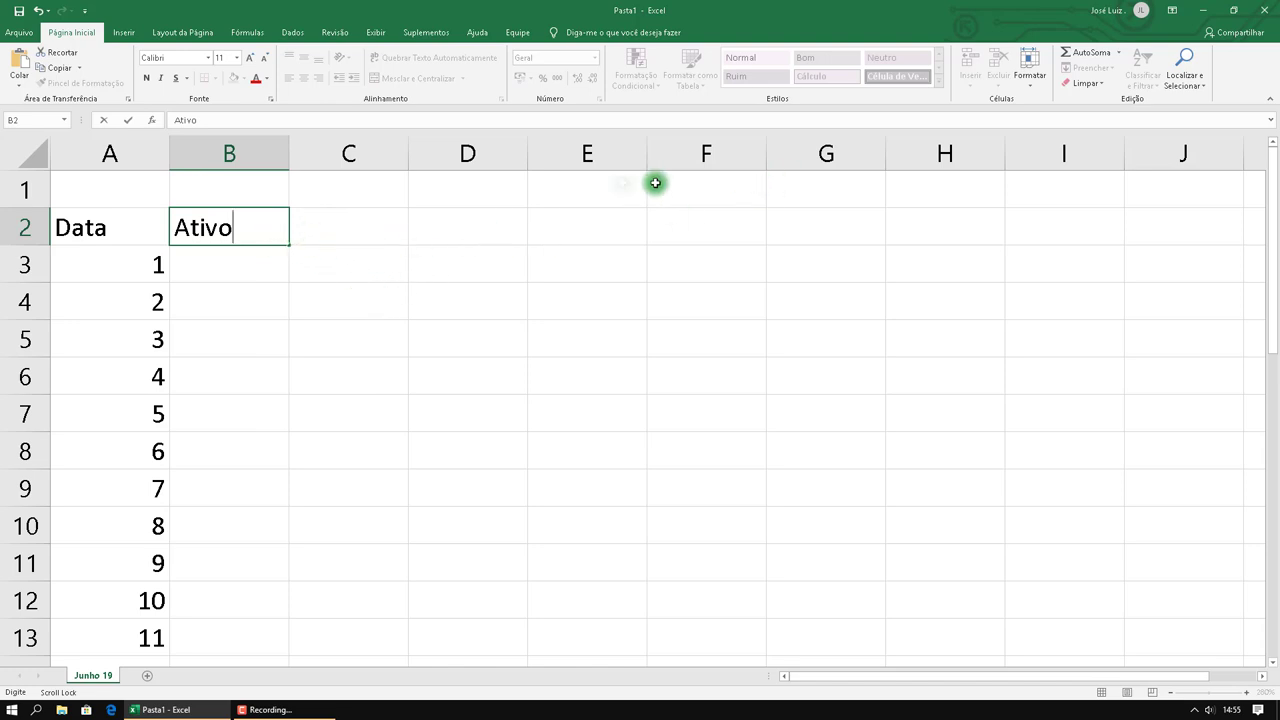
pyautogui.click(151, 184)
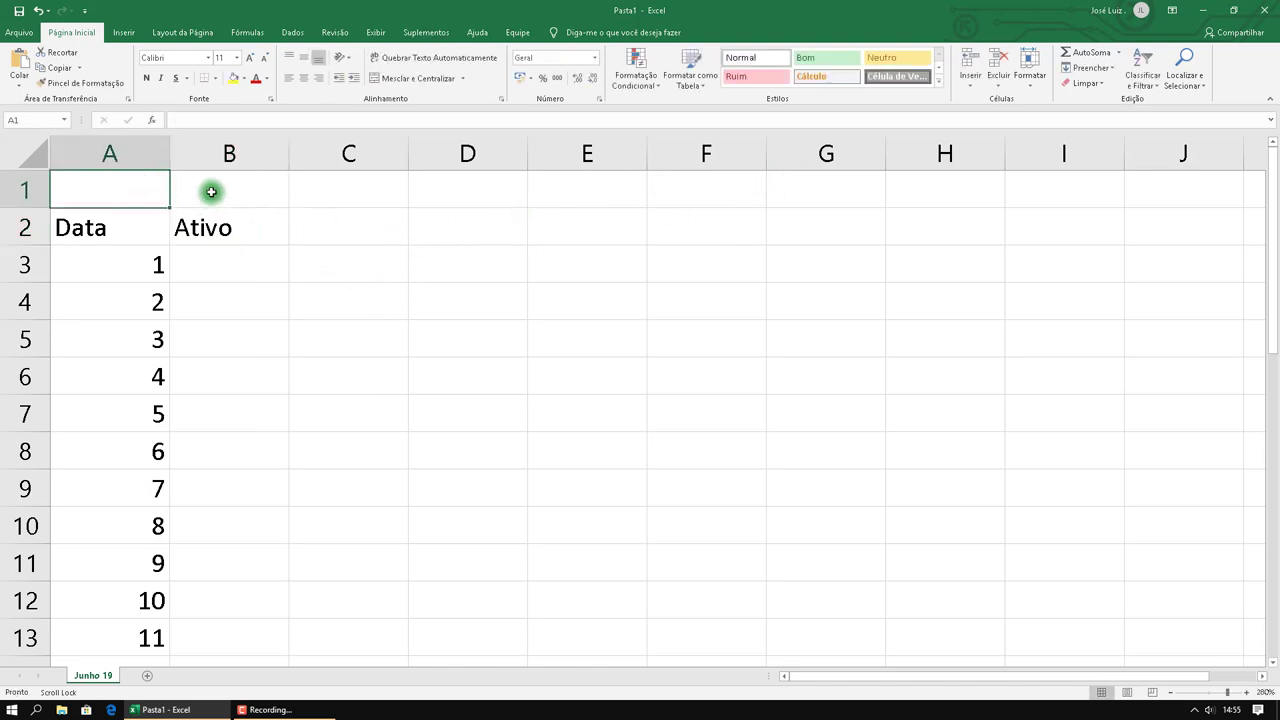
pyautogui.click(240, 229)
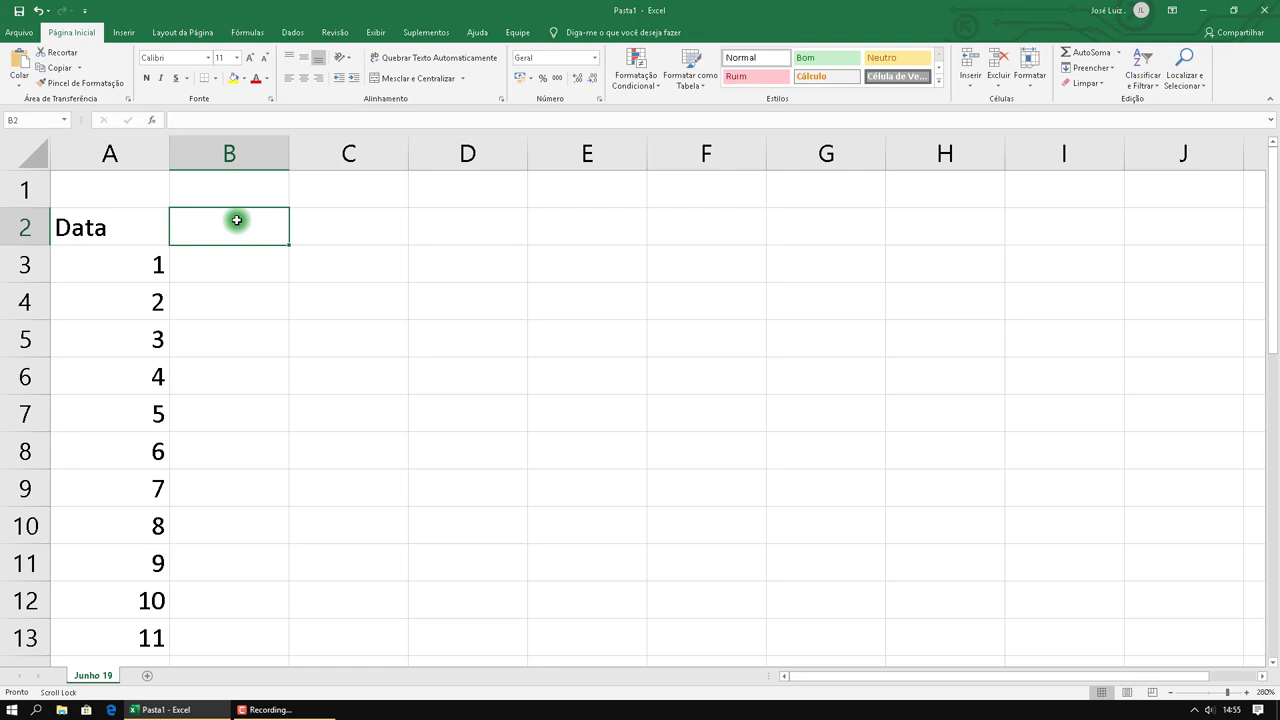
pyautogui.write('VA')
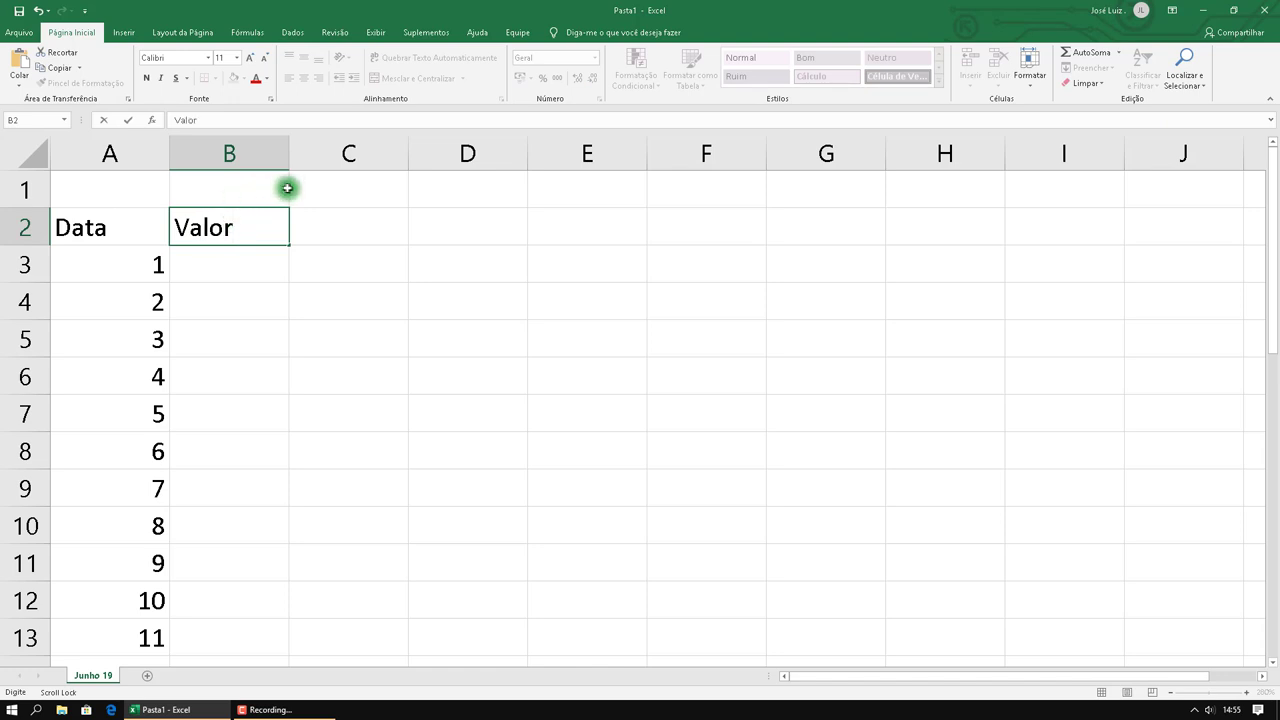
pyautogui.click(320, 224)
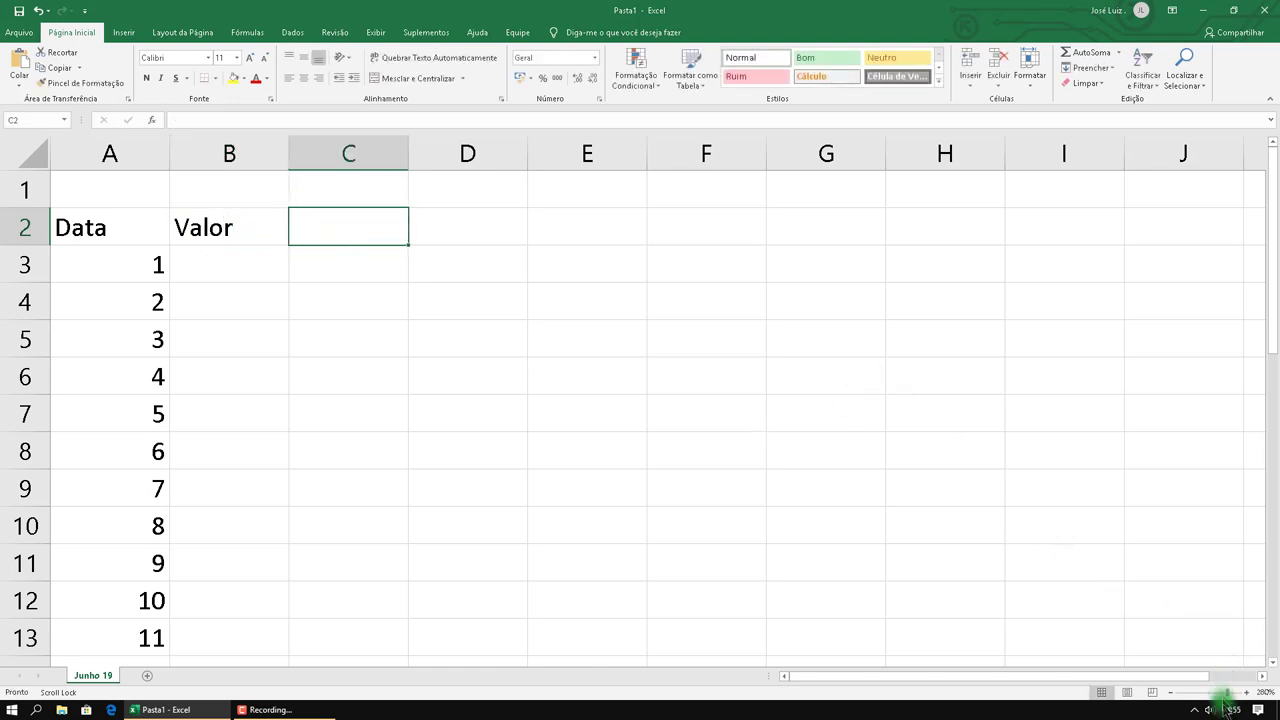
# Enter 150 in B7 and apply Contábil (accounting) format to all of column B
pyautogui.moveTo(1232, 712)
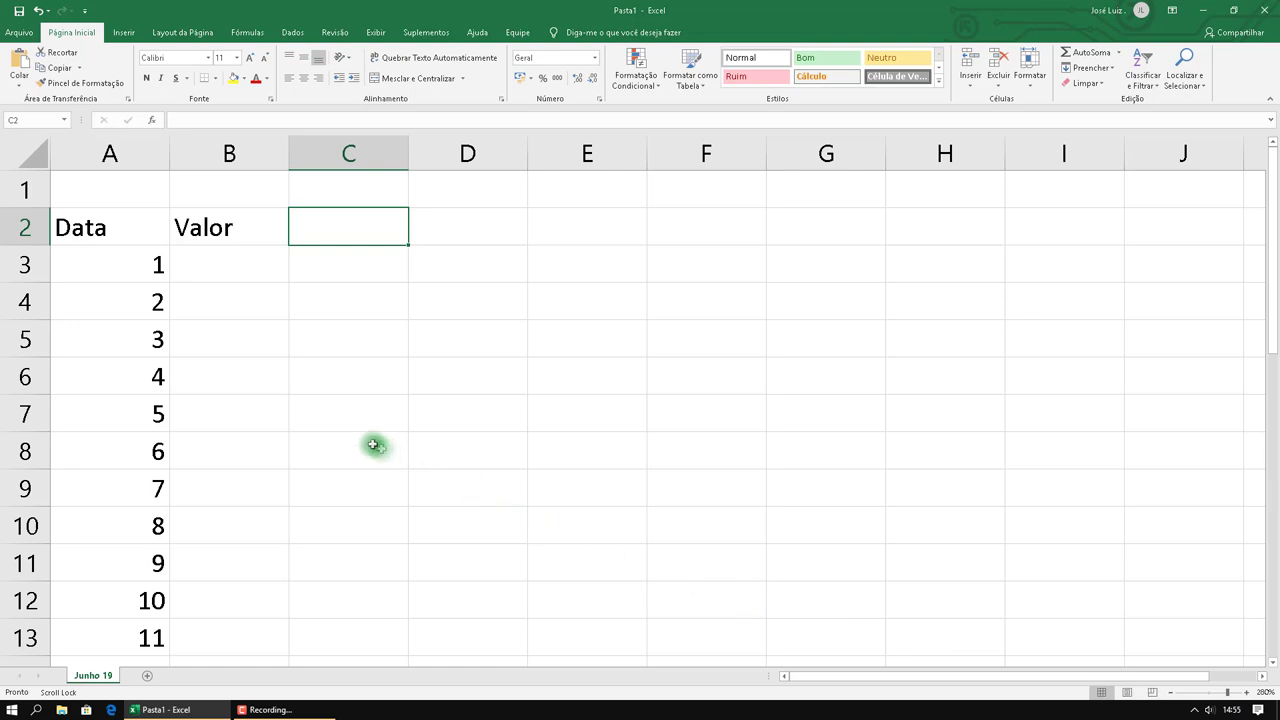
pyautogui.click(231, 414)
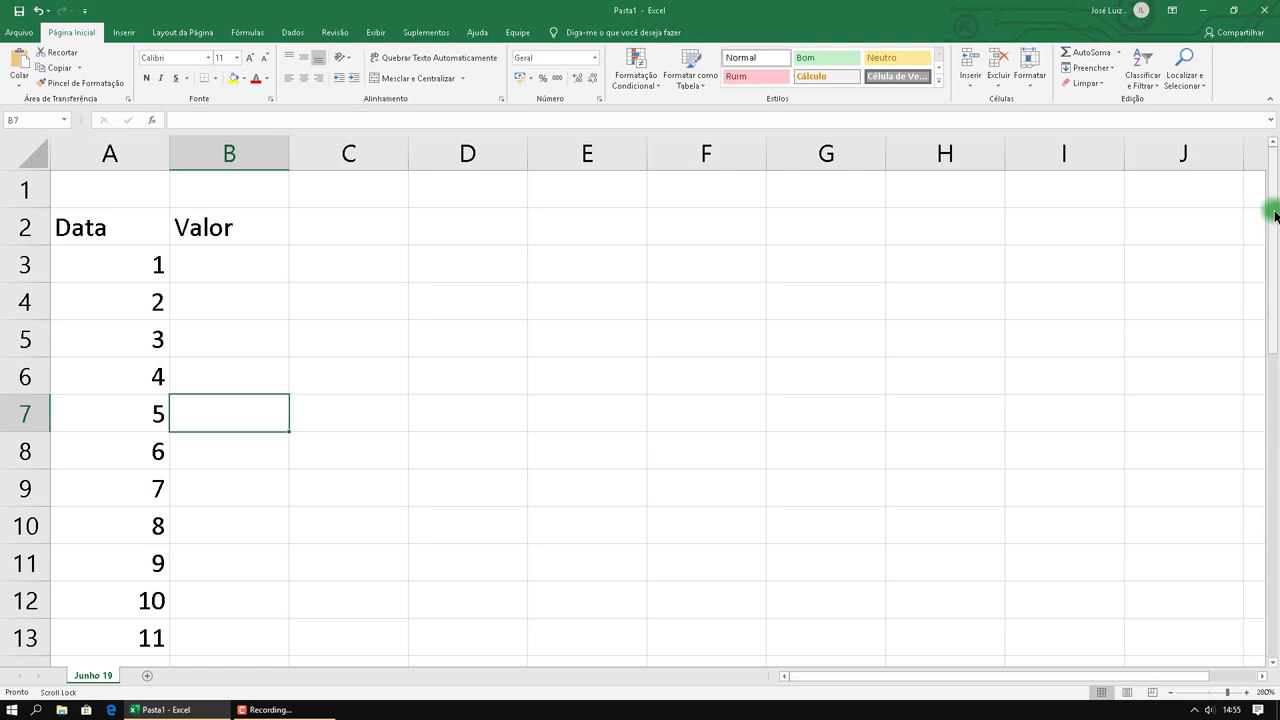
pyautogui.write('150')
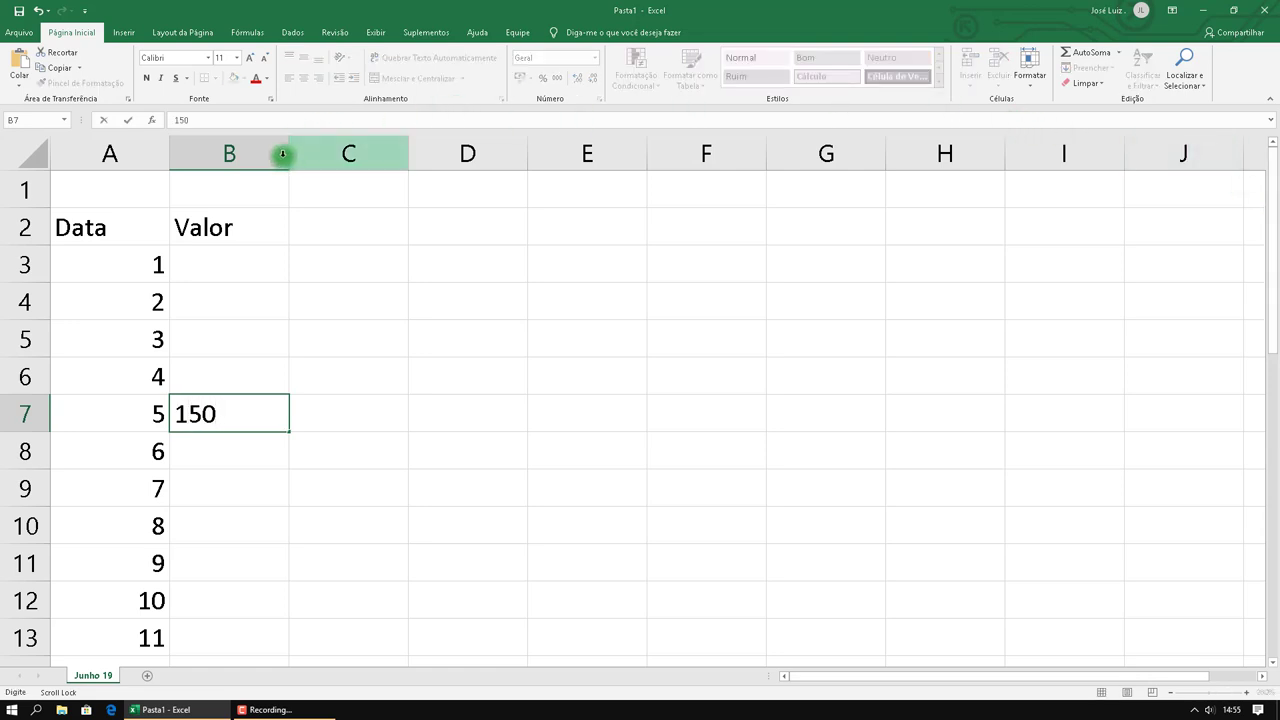
pyautogui.click(241, 156)
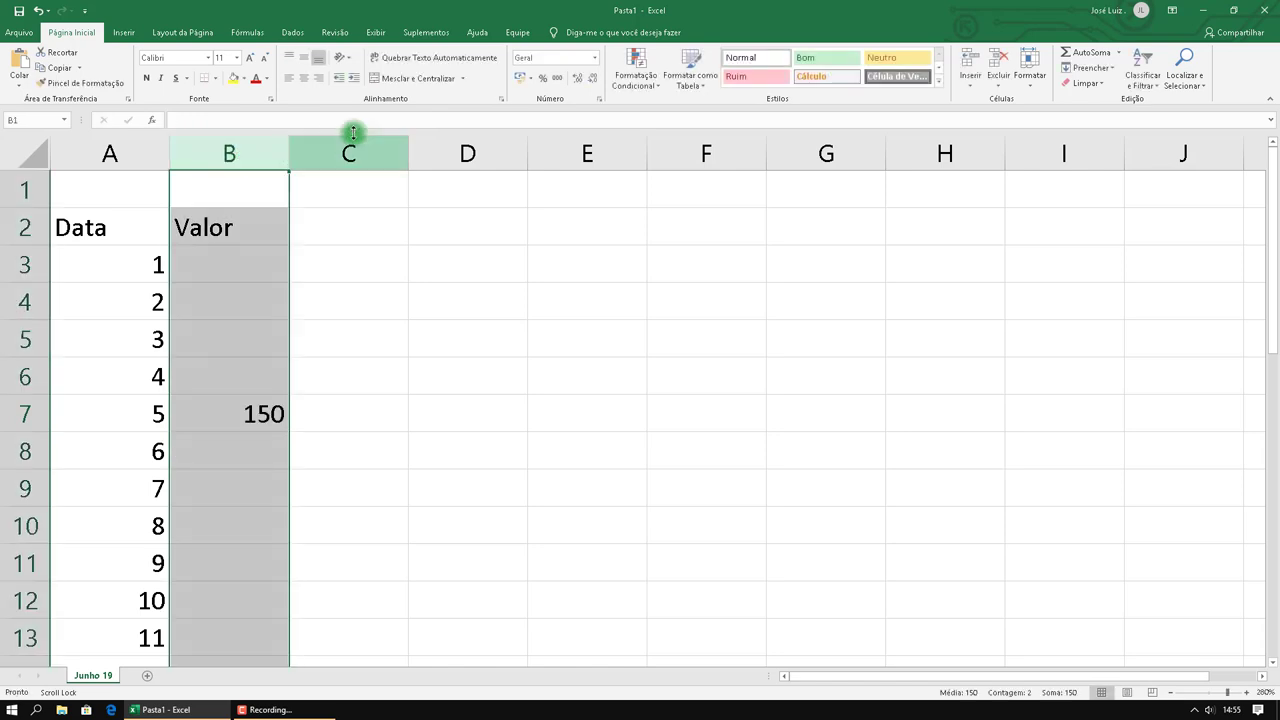
pyautogui.click(519, 80)
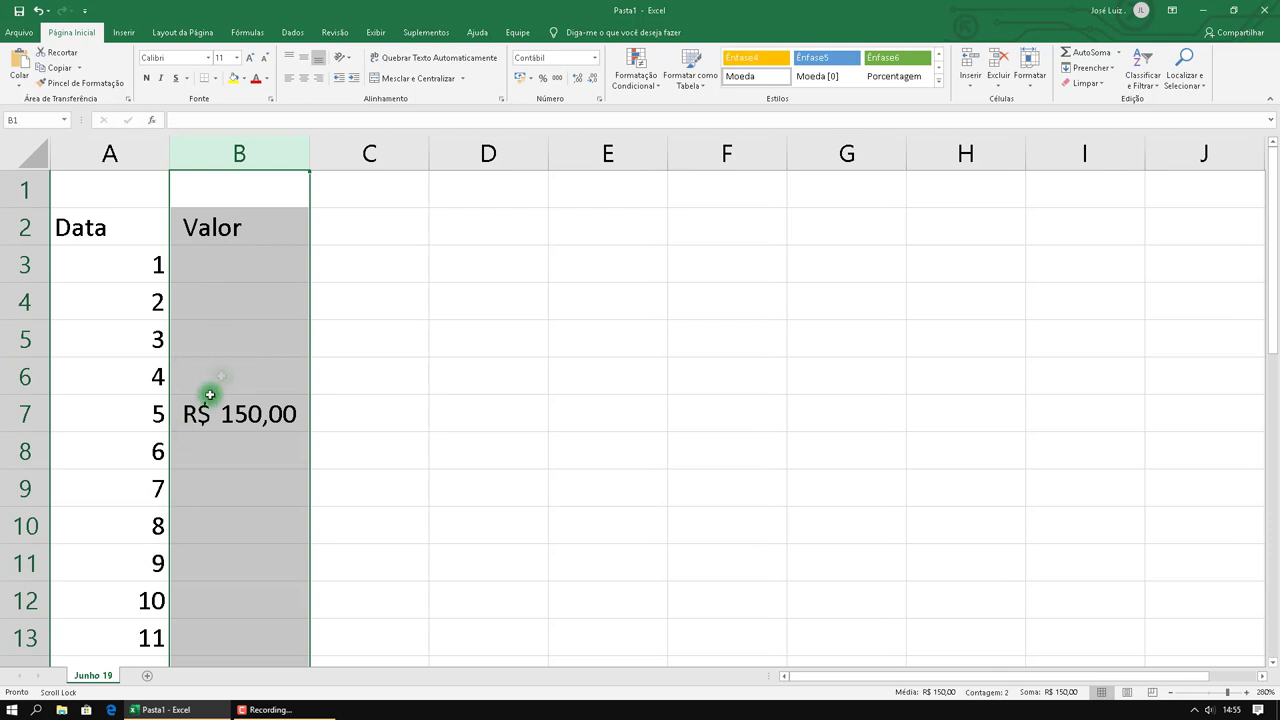
pyautogui.click(246, 328)
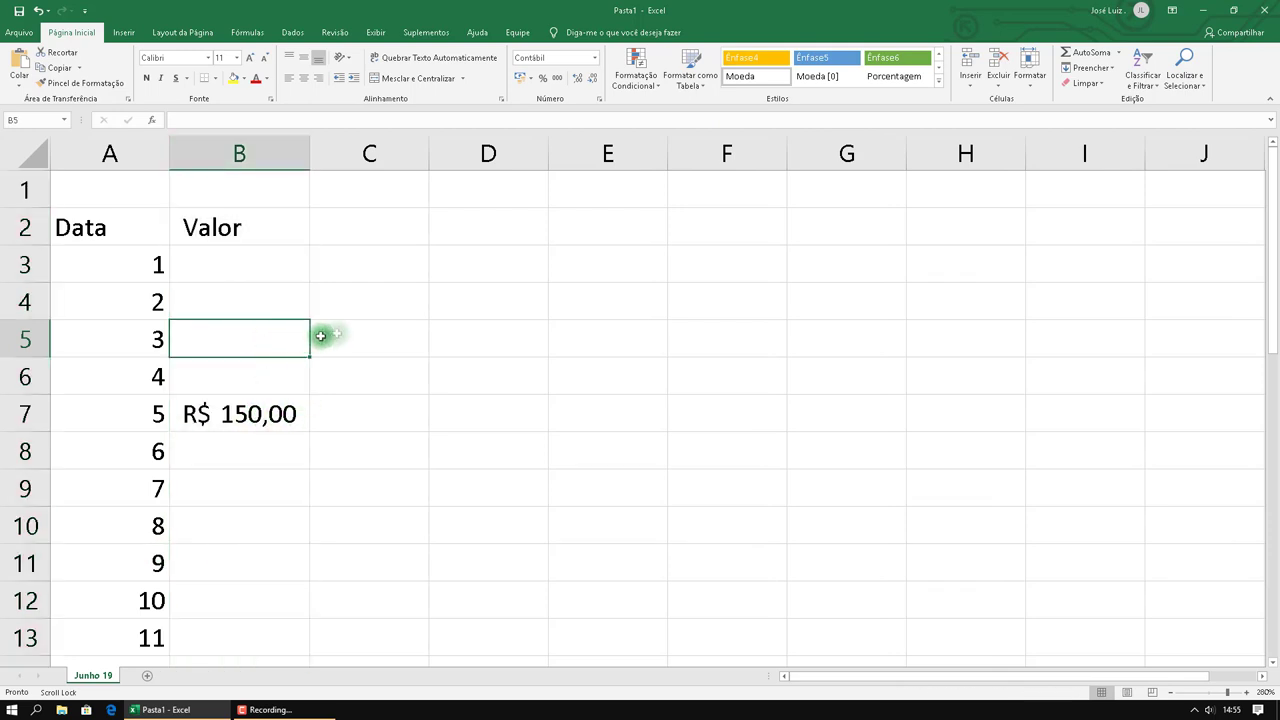
pyautogui.click(352, 228)
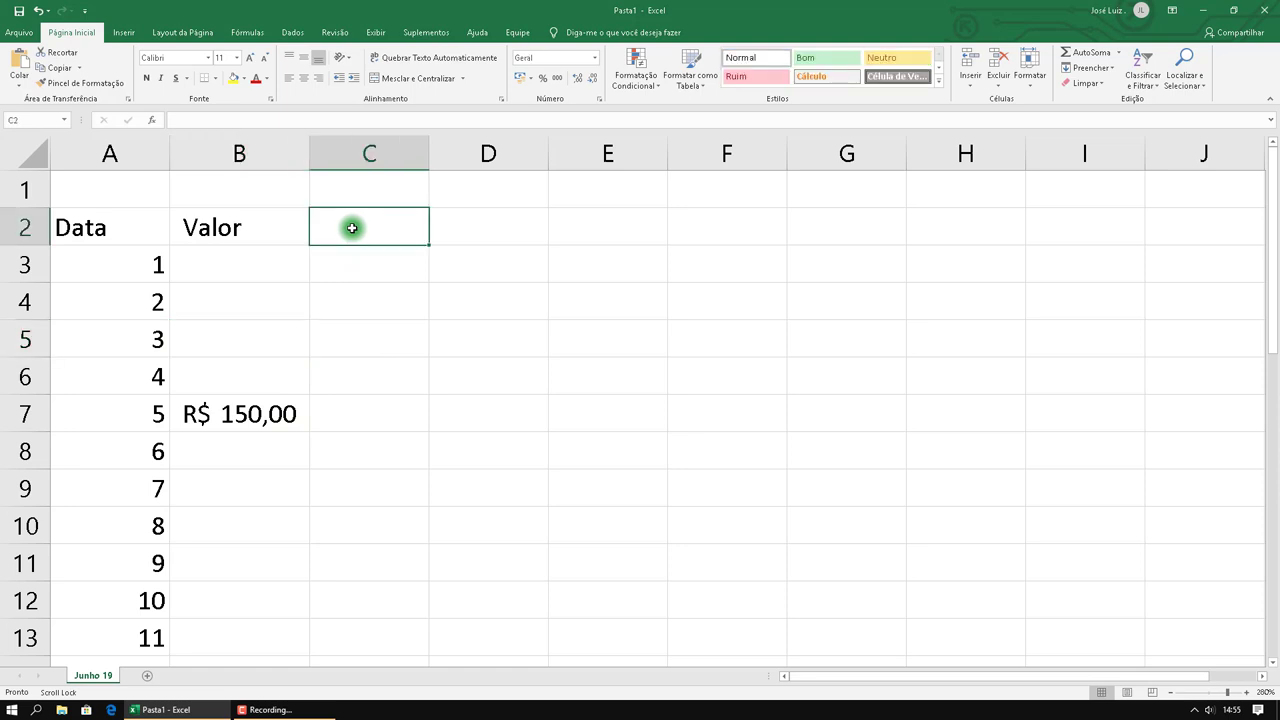
# Add the Total heading in C2 and start a C3 formula referencing B3 through B32
pyautogui.write('Total')
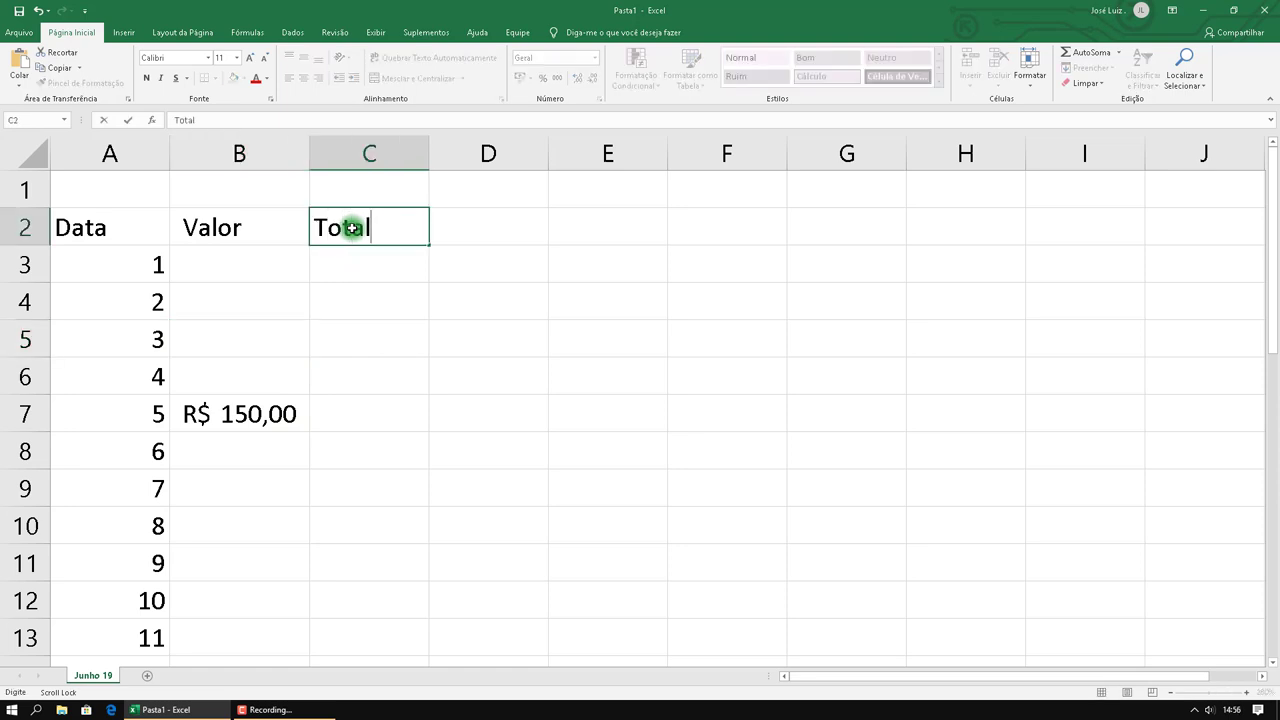
pyautogui.click(380, 294)
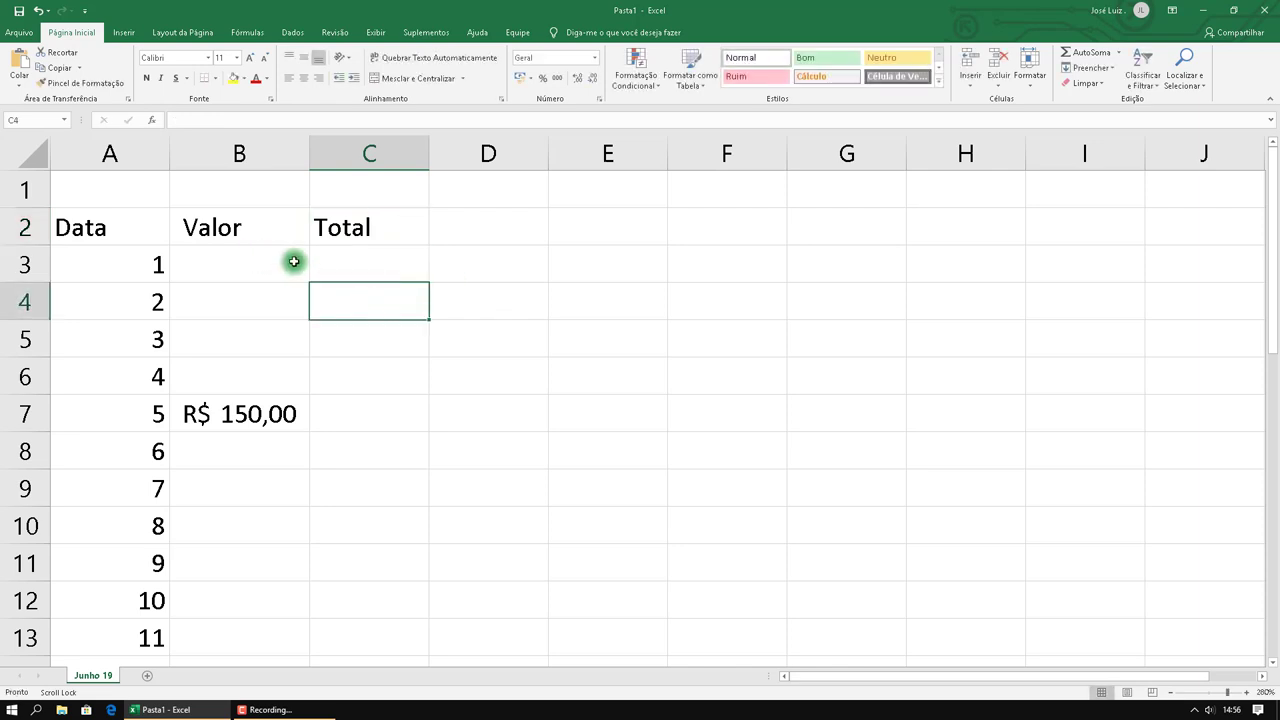
pyautogui.click(249, 260)
pyautogui.click(329, 257)
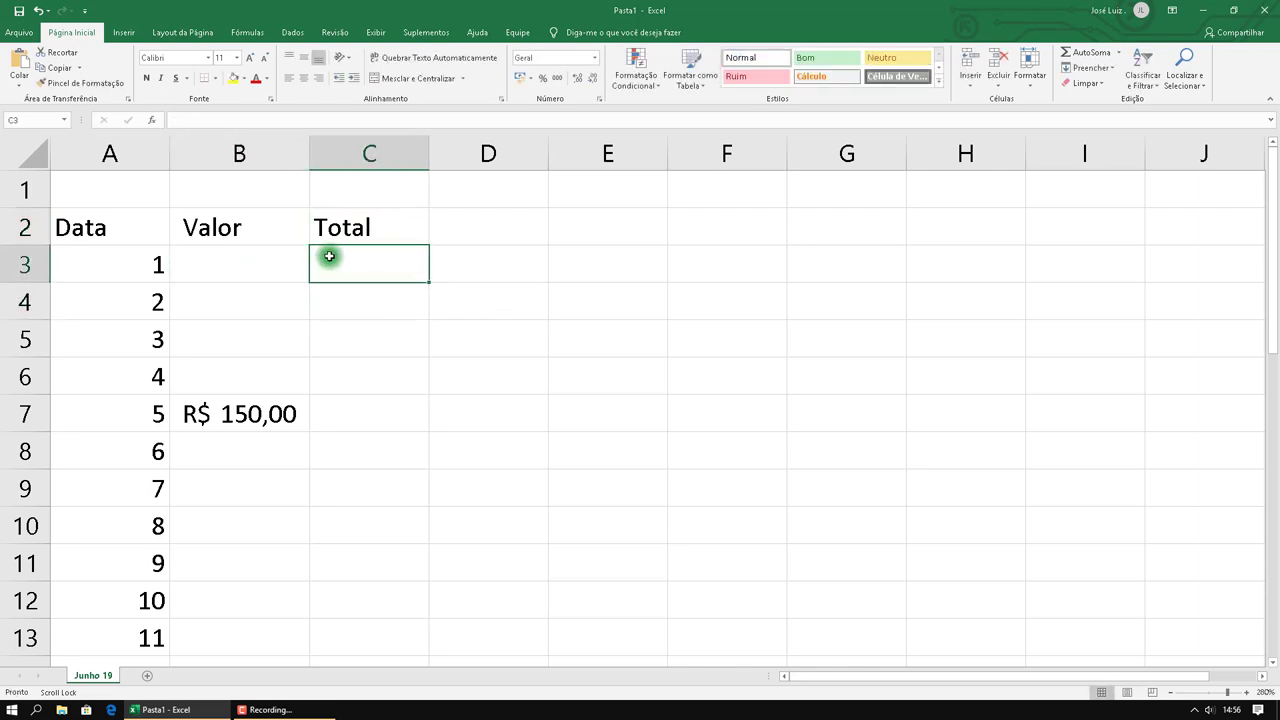
pyautogui.write('=')
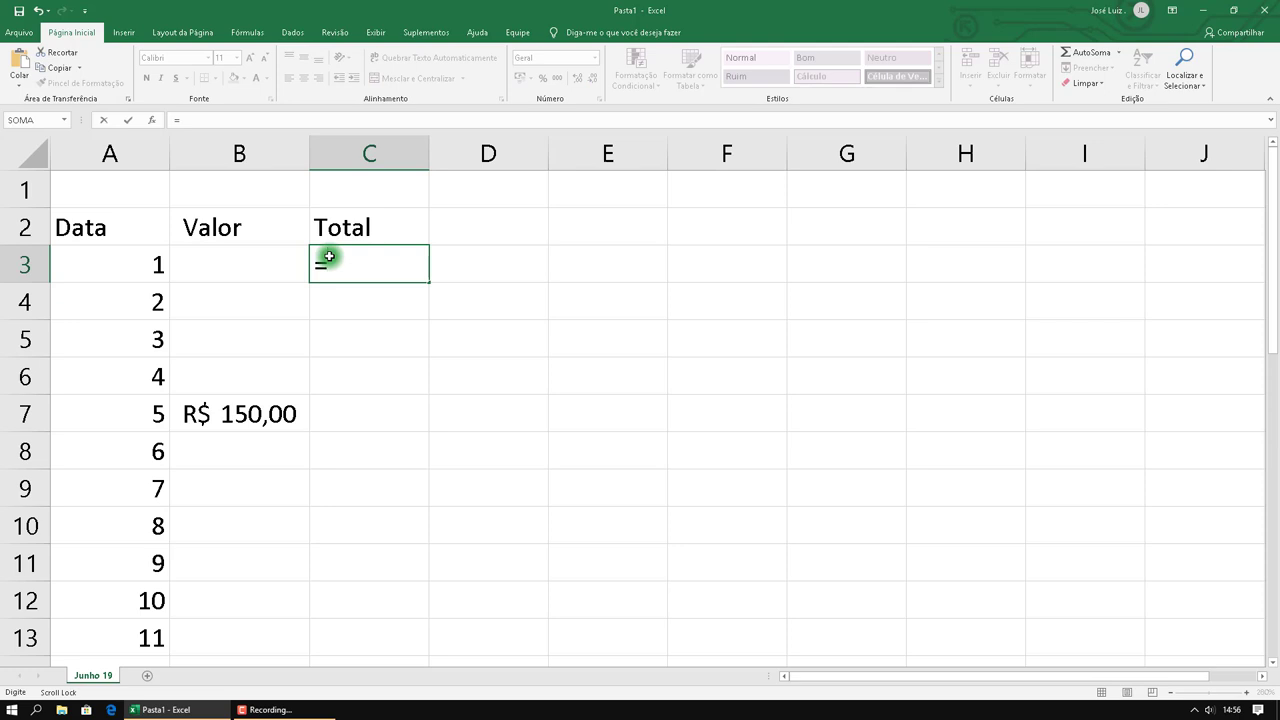
pyautogui.click(246, 263)
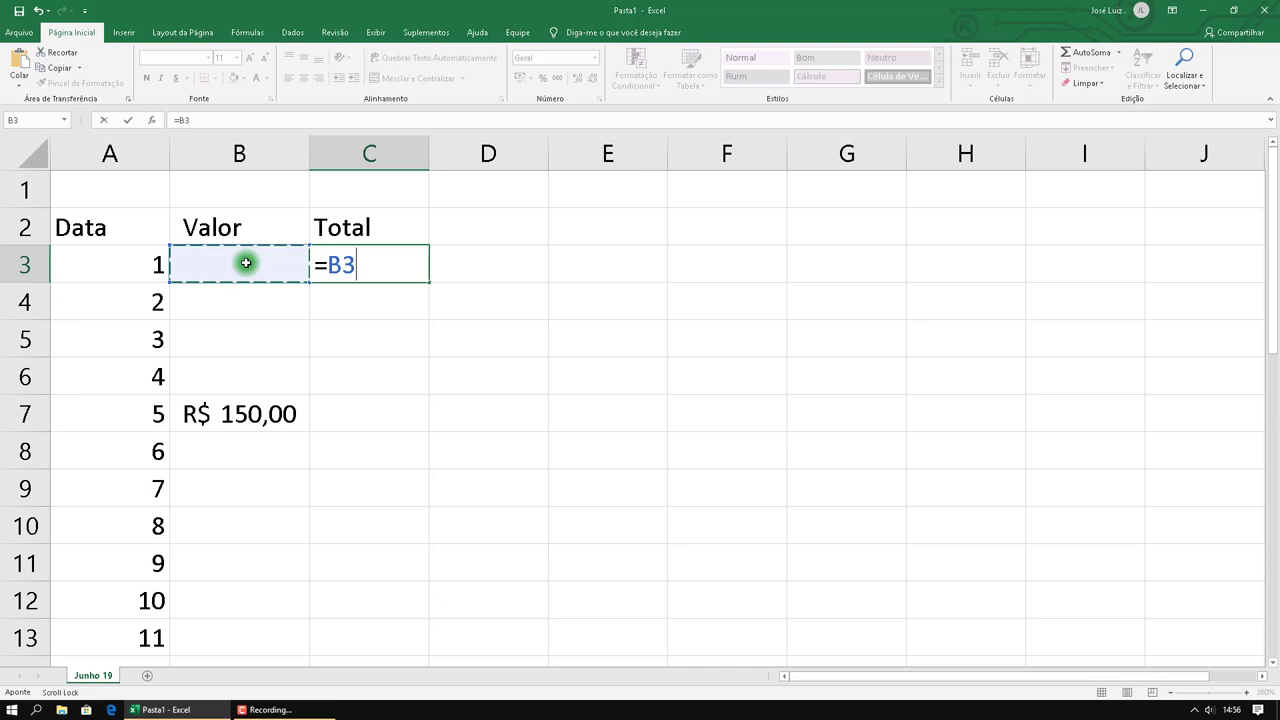
pyautogui.press('F8')
pyautogui.scroll(-5, 249, 320)
pyautogui.scroll(-8, 251, 335)
pyautogui.scroll(3, 248, 330)
pyautogui.scroll(3, 245, 320)
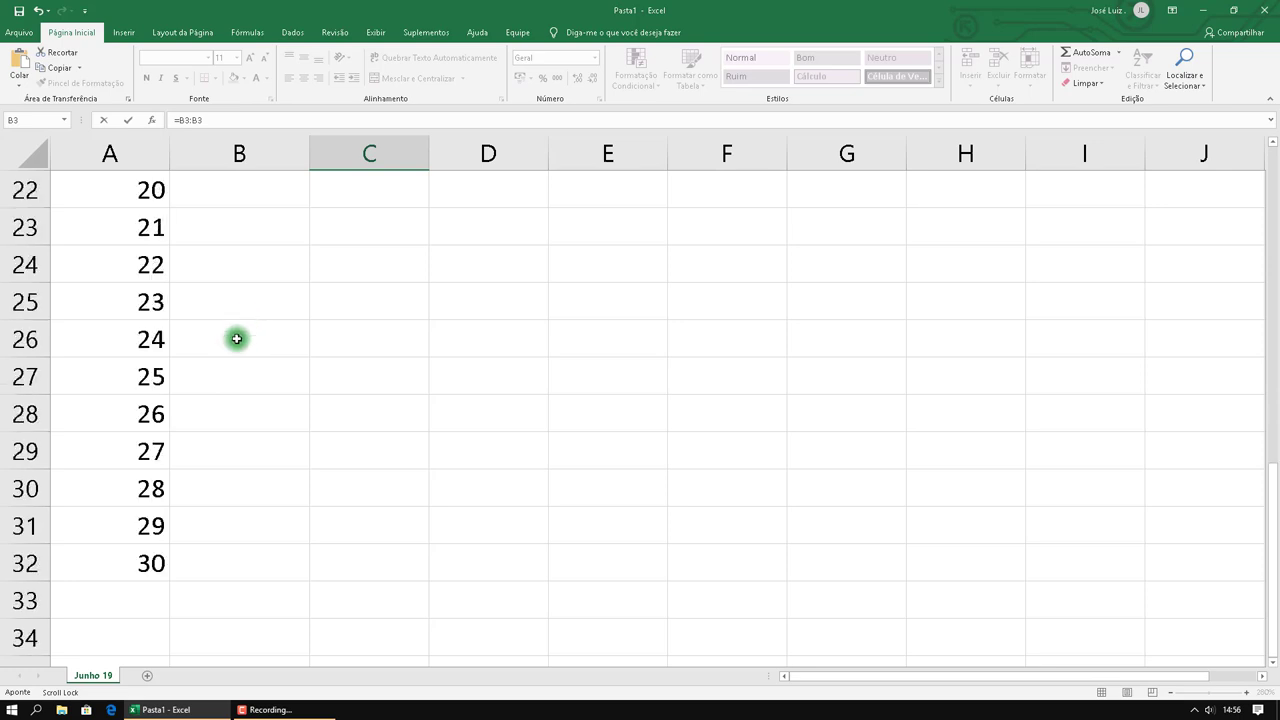
pyautogui.click(239, 567)
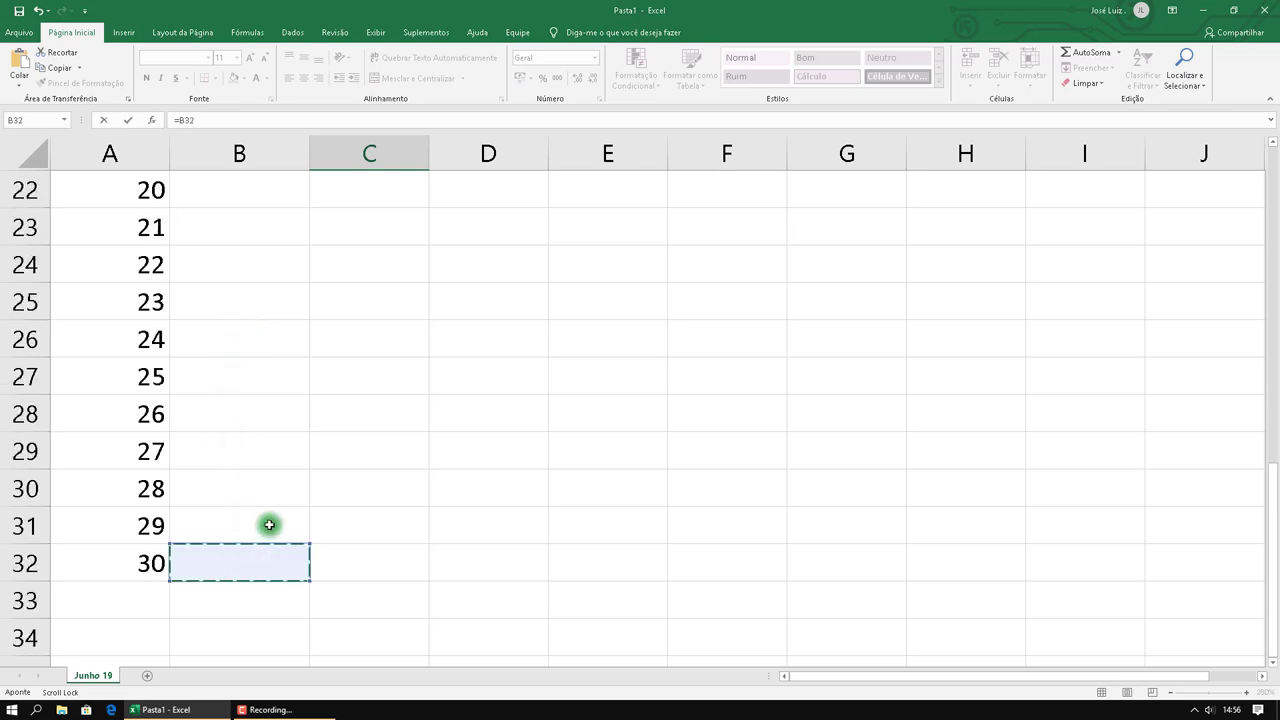
pyautogui.scroll(7, 268, 524)
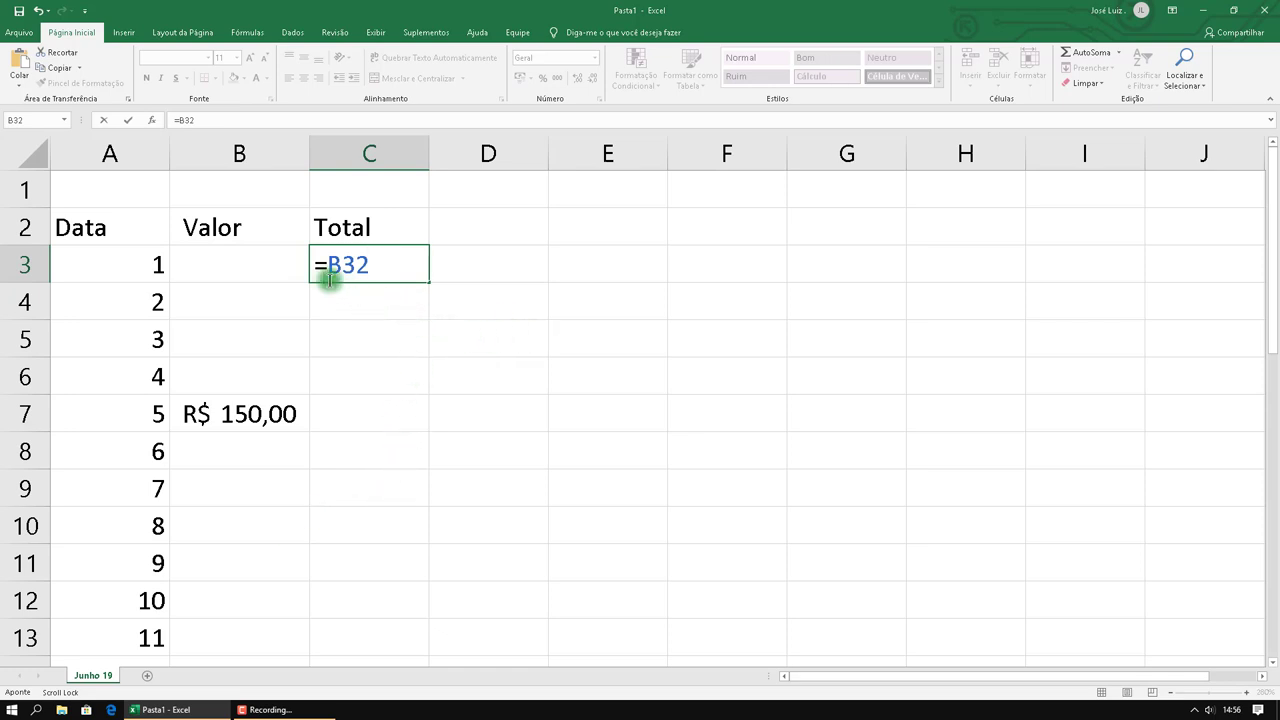
# Correct the C3 formula to =B3:B32 and confirm it
pyautogui.click(268, 259)
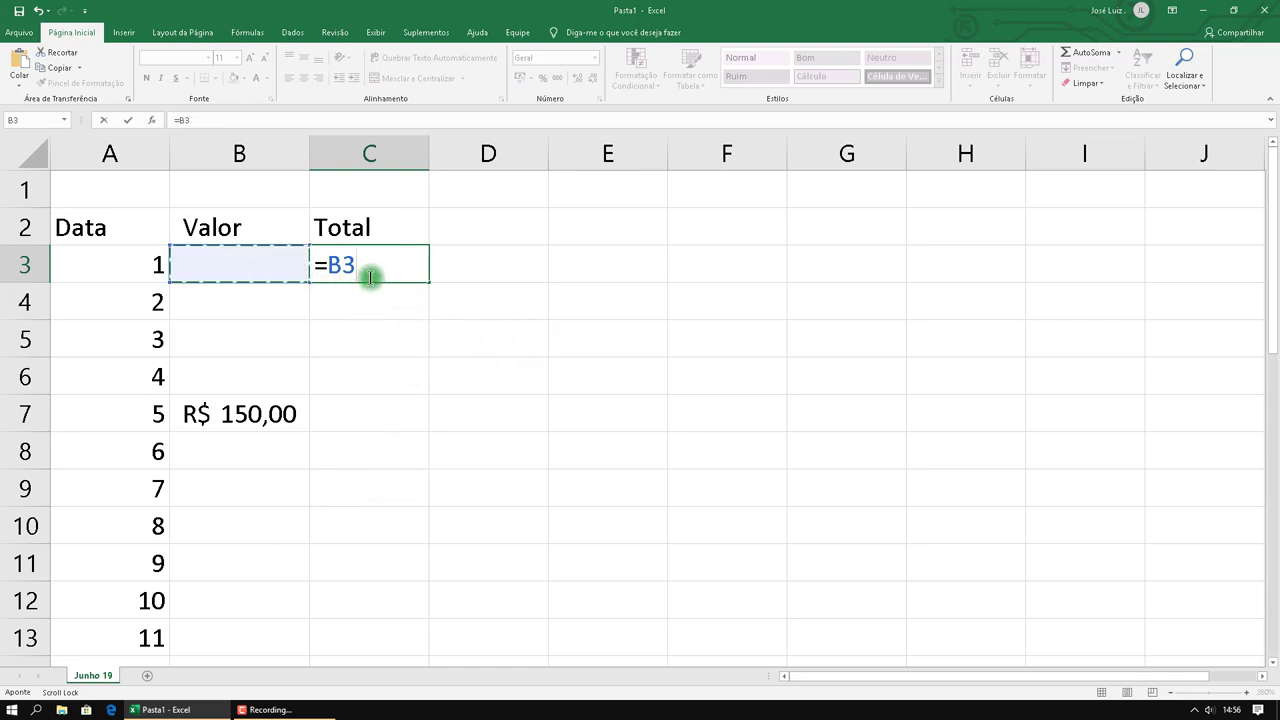
pyautogui.press('F8')
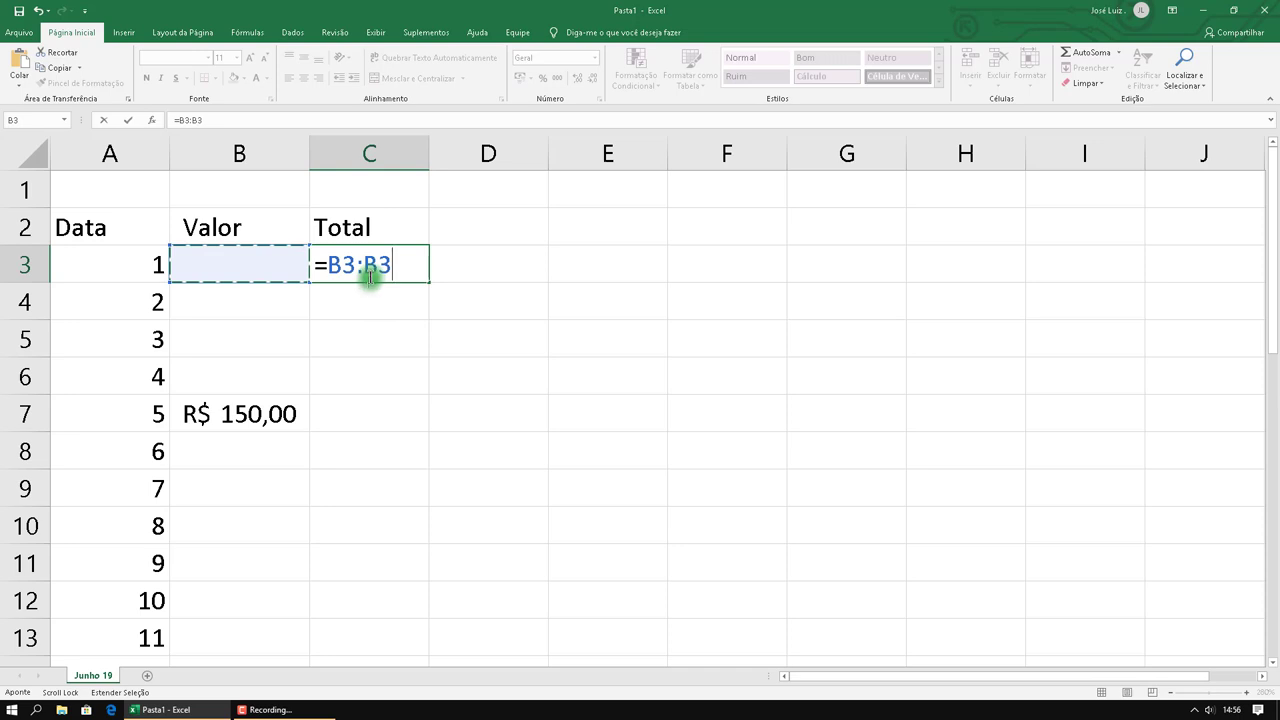
pyautogui.scroll(-10, 291, 331)
pyautogui.scroll(4, 289, 323)
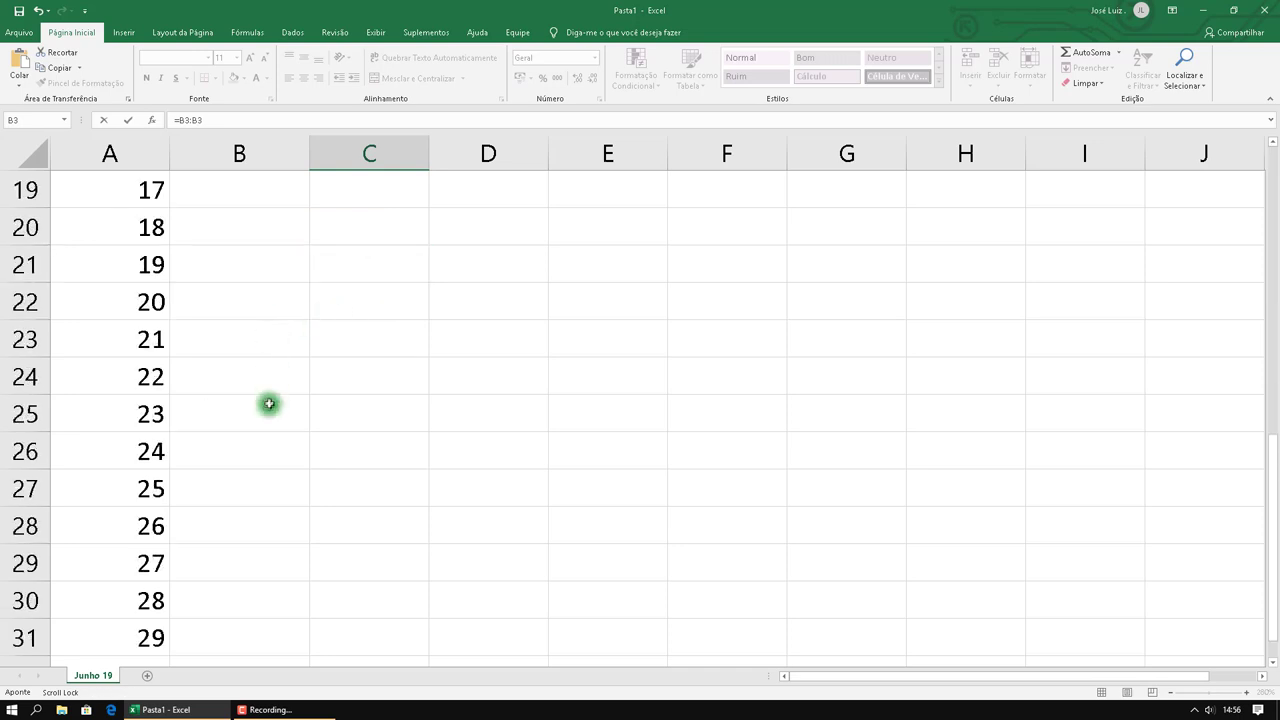
pyautogui.scroll(-2, 274, 606)
pyautogui.click(227, 452)
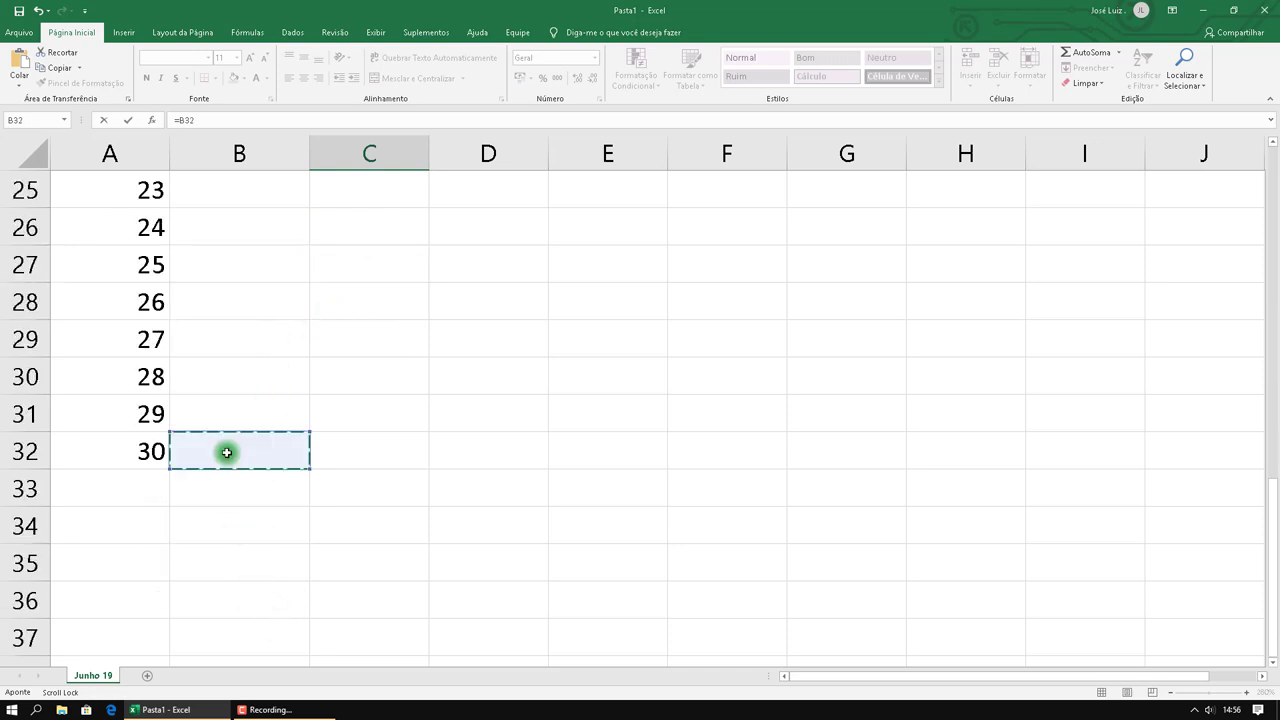
pyautogui.scroll(8, 260, 452)
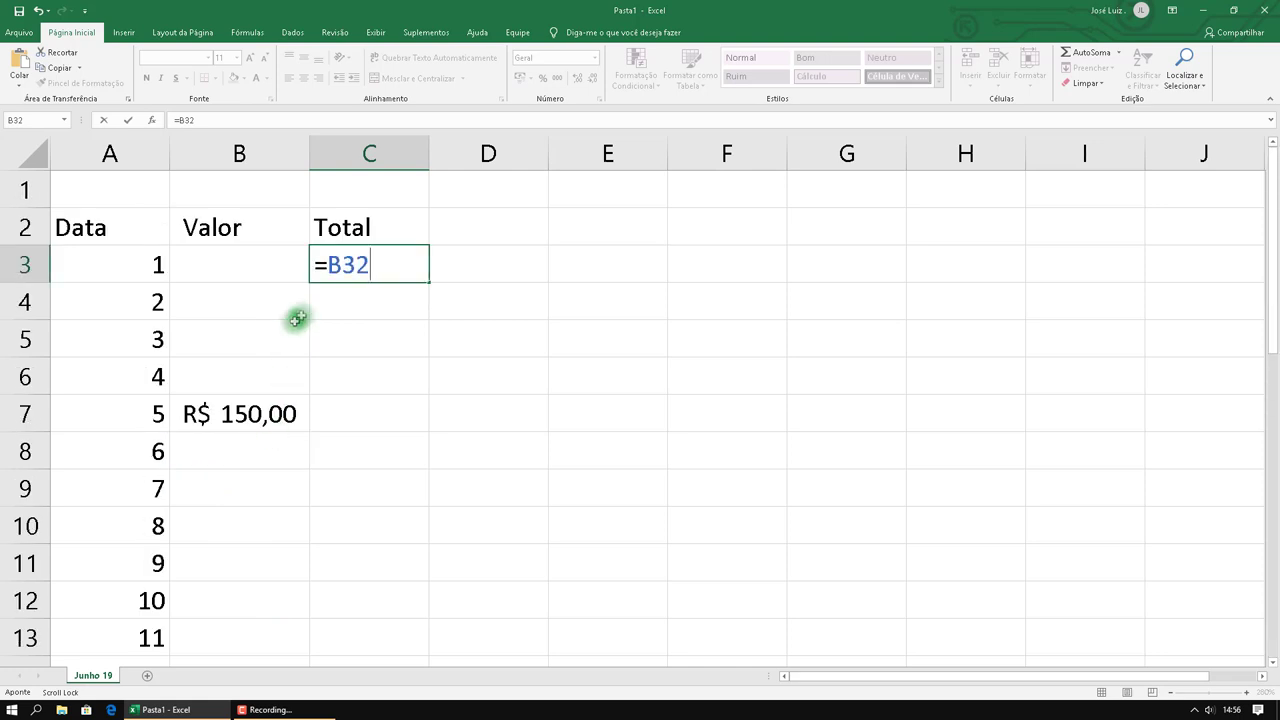
pyautogui.click(237, 265)
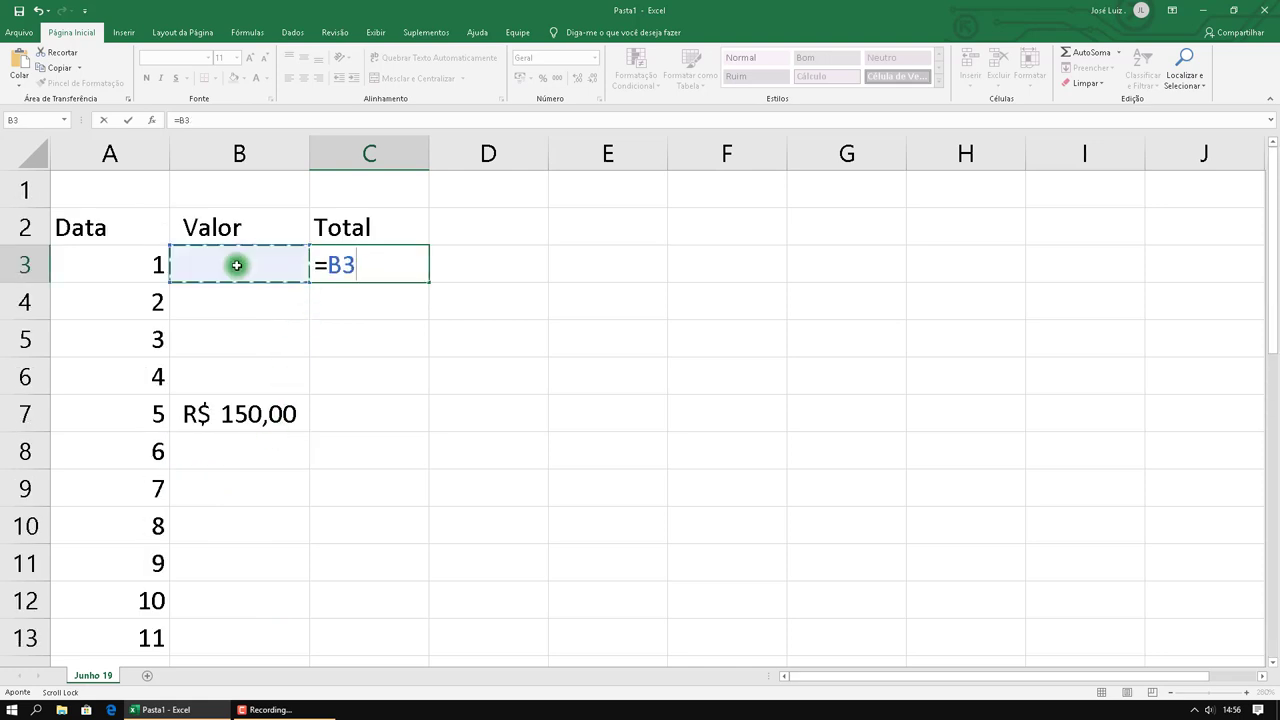
pyautogui.press('F8')
pyautogui.press('BackSpace')
pyautogui.press('BackSpace')
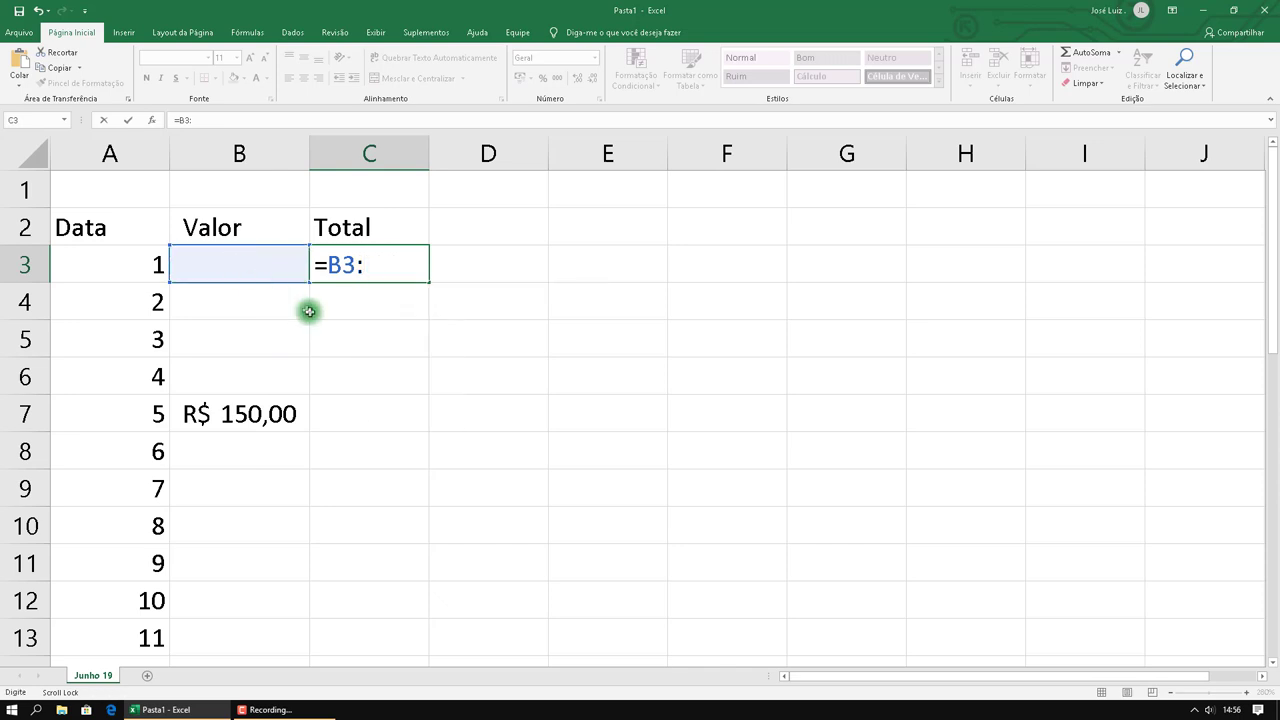
pyautogui.scroll(-7, 267, 338)
pyautogui.scroll(-4, 258, 355)
pyautogui.scroll(3, 250, 345)
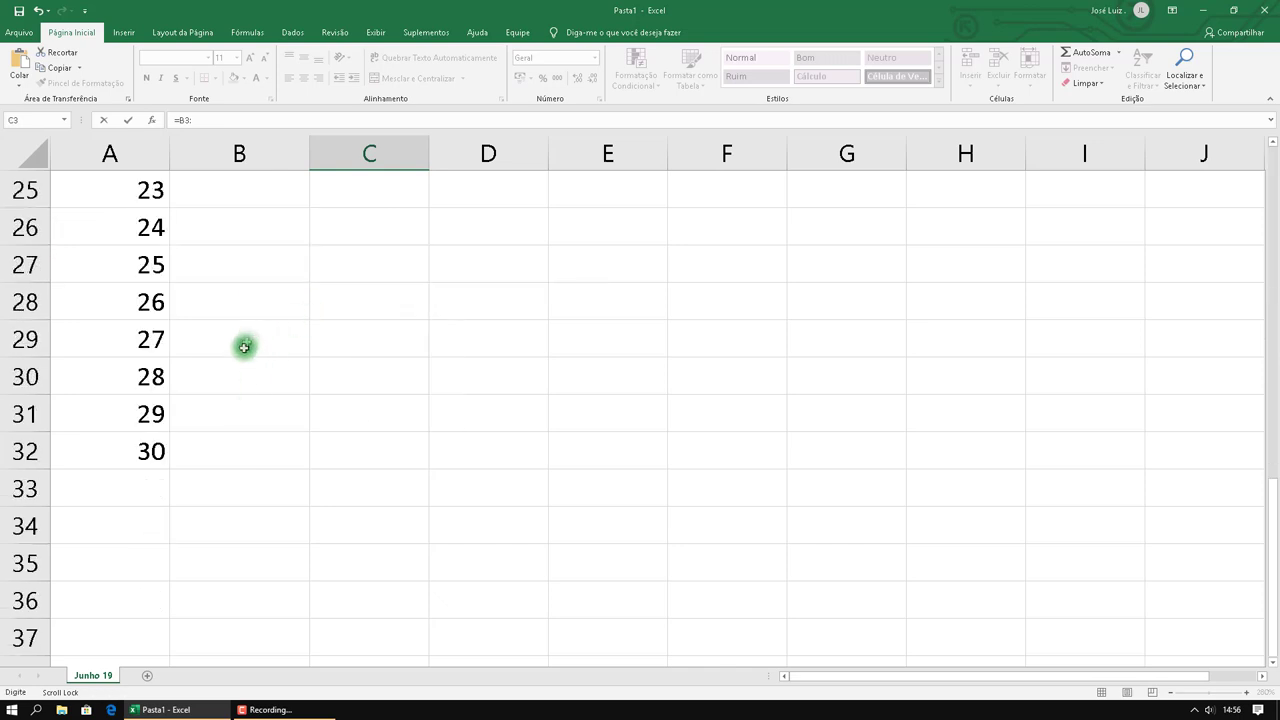
pyautogui.click(240, 458)
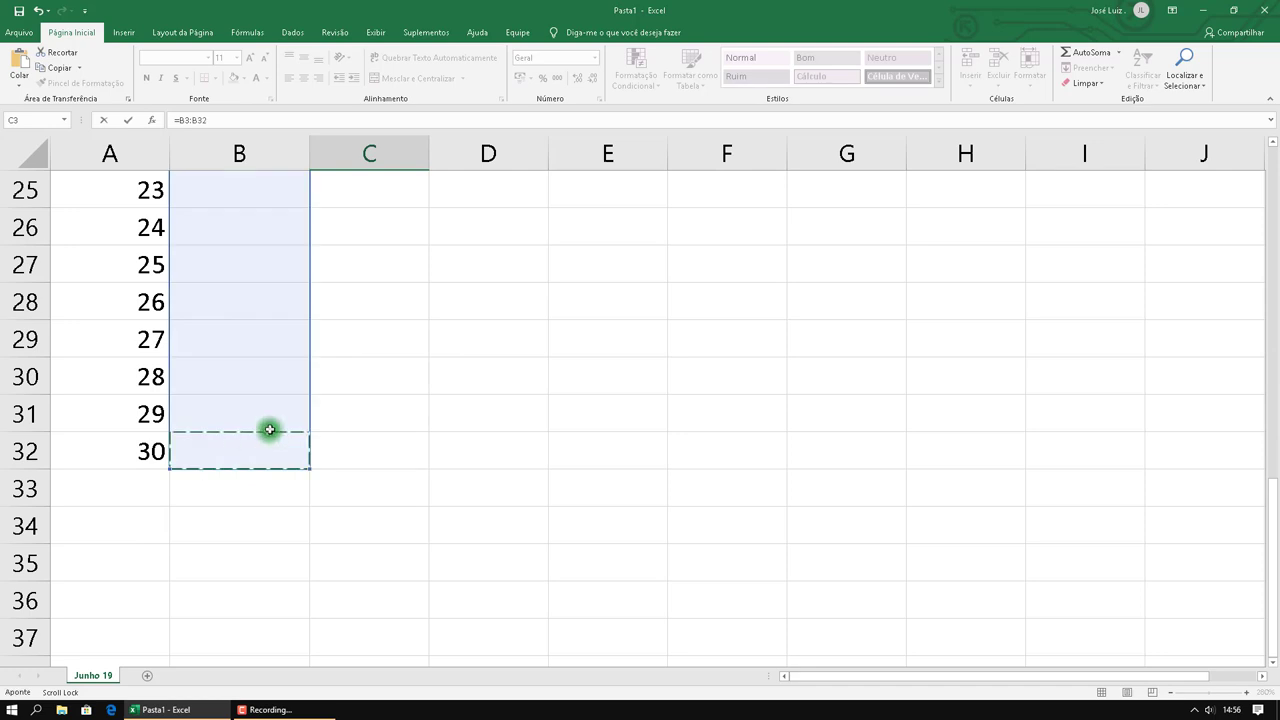
pyautogui.scroll(4, 234, 437)
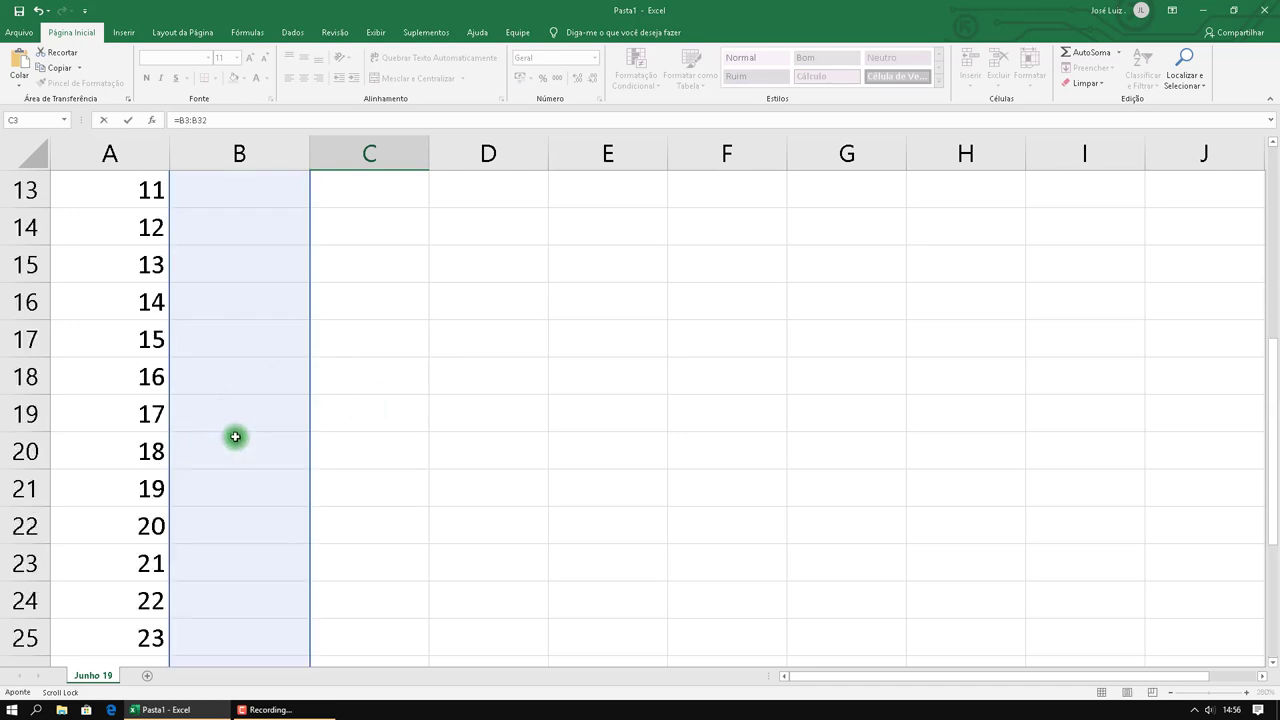
pyautogui.scroll(4, 241, 435)
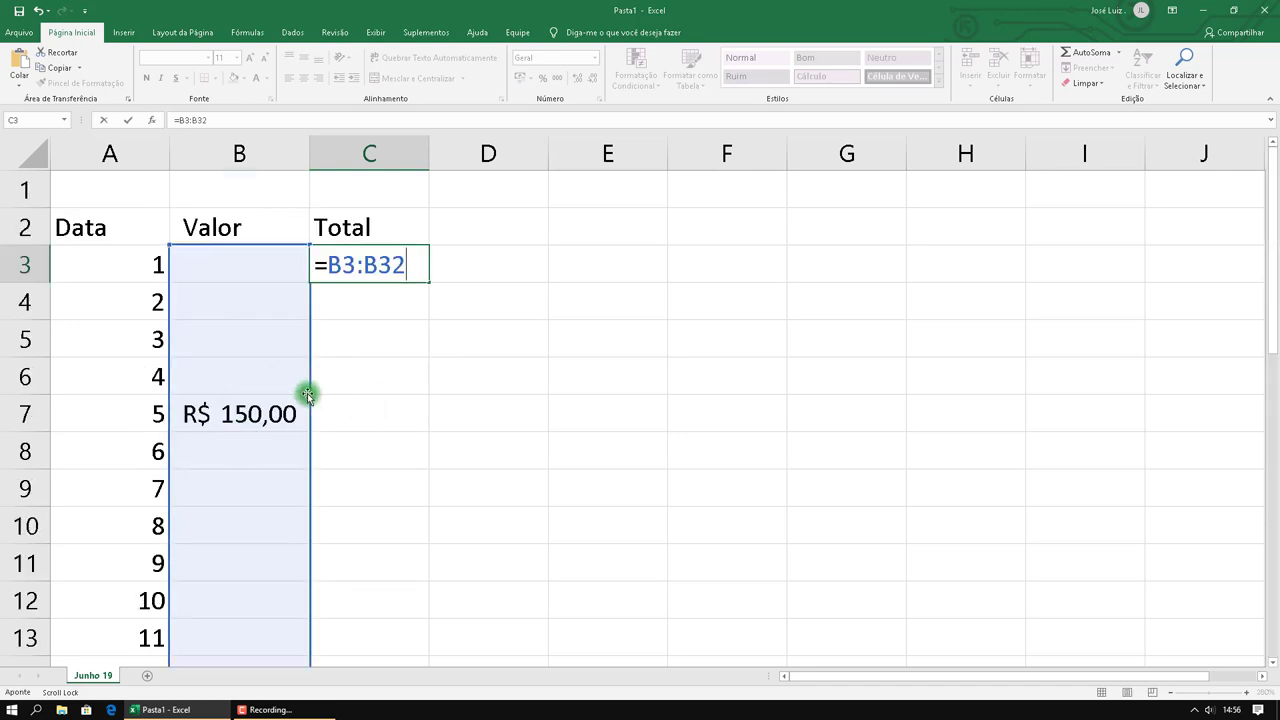
pyautogui.press('Return')
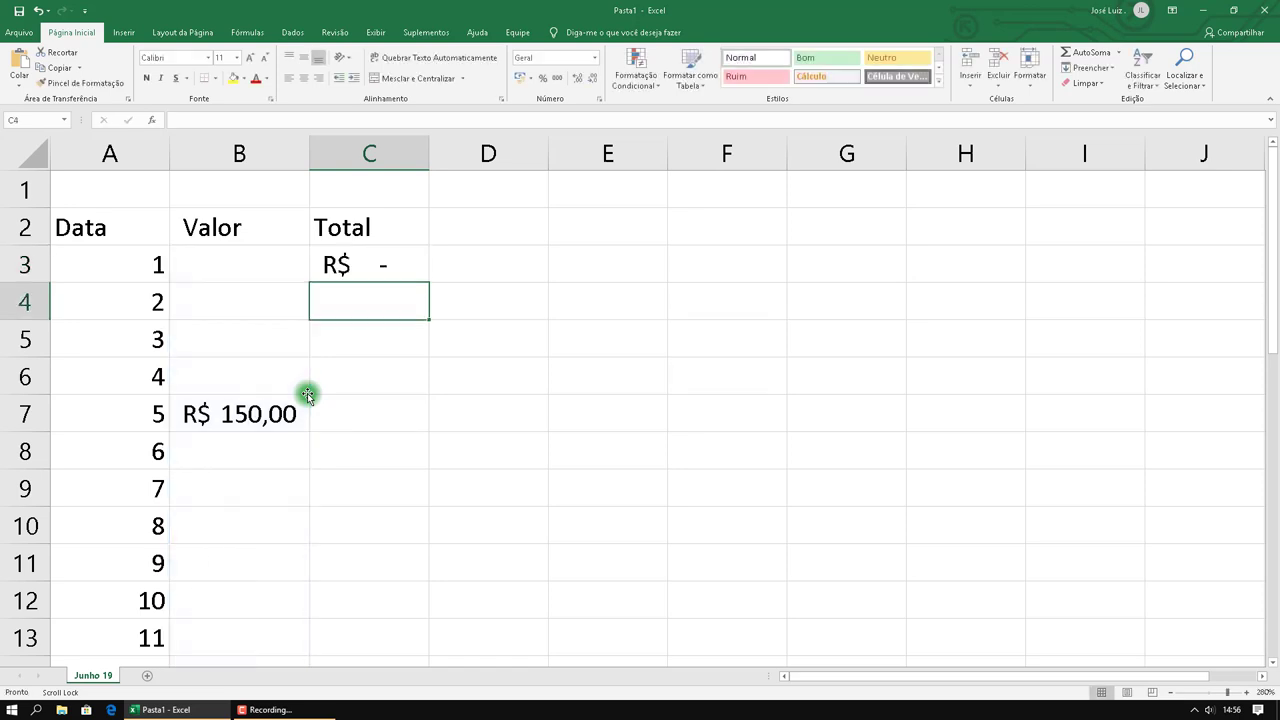
pyautogui.click(370, 259)
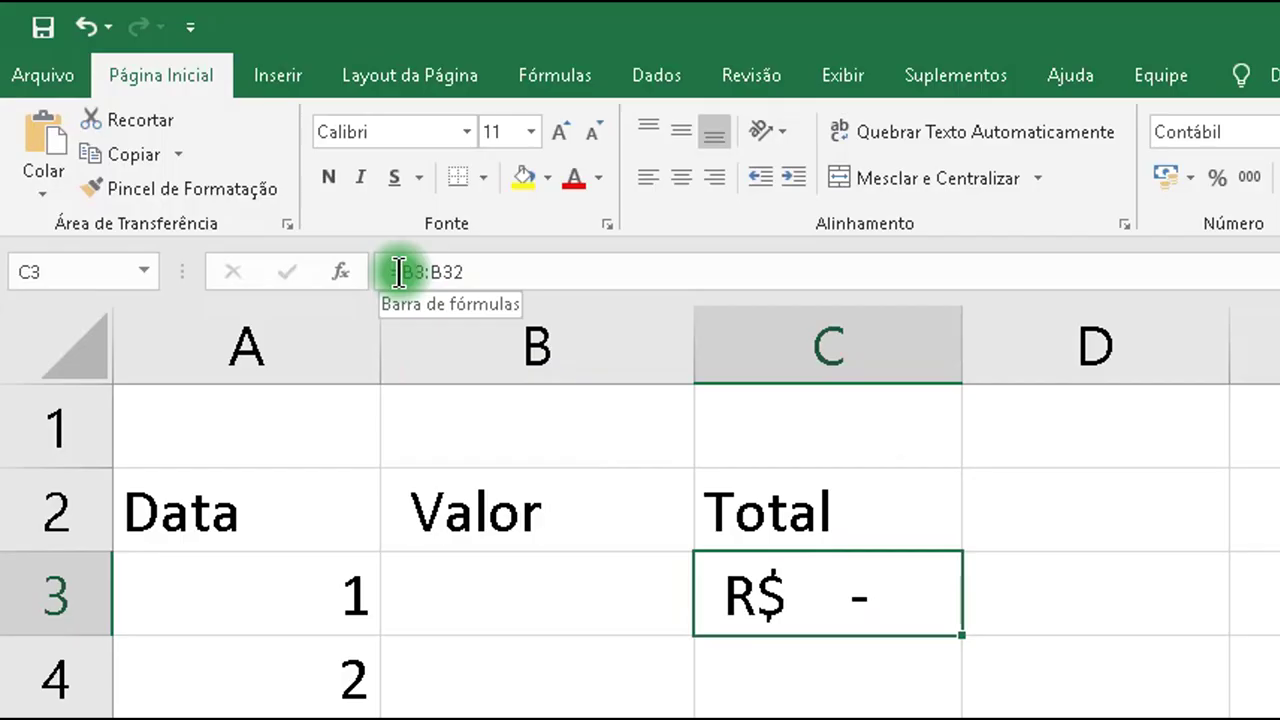
# Edit C3 to =SOMA(B3:B32) so the total reads R$ 150,00
pyautogui.click(399, 272)
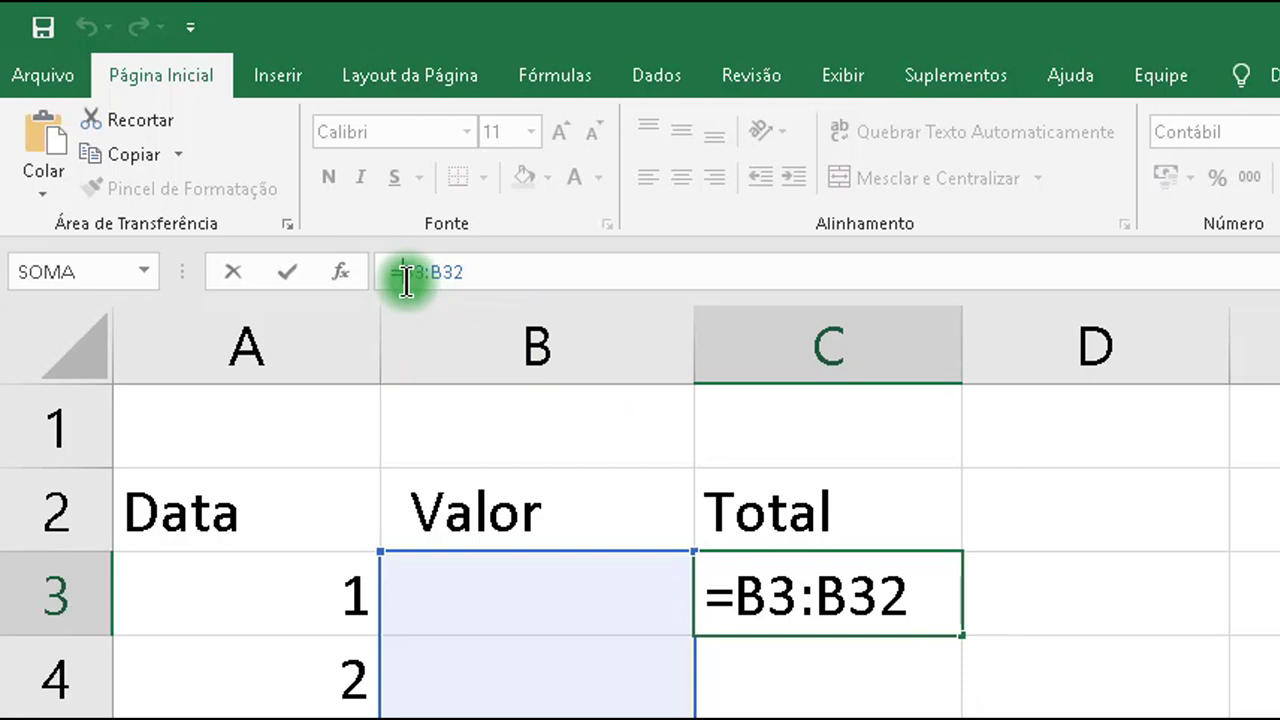
pyautogui.write('so')
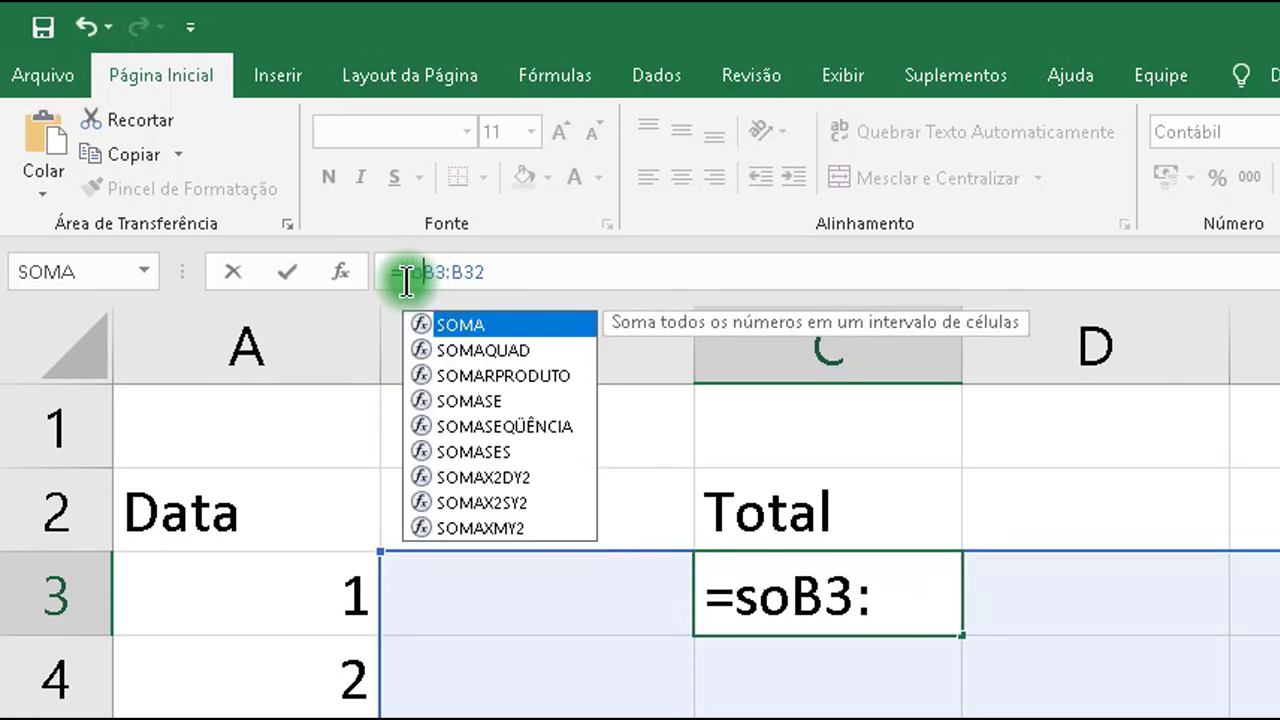
pyautogui.write('ma')
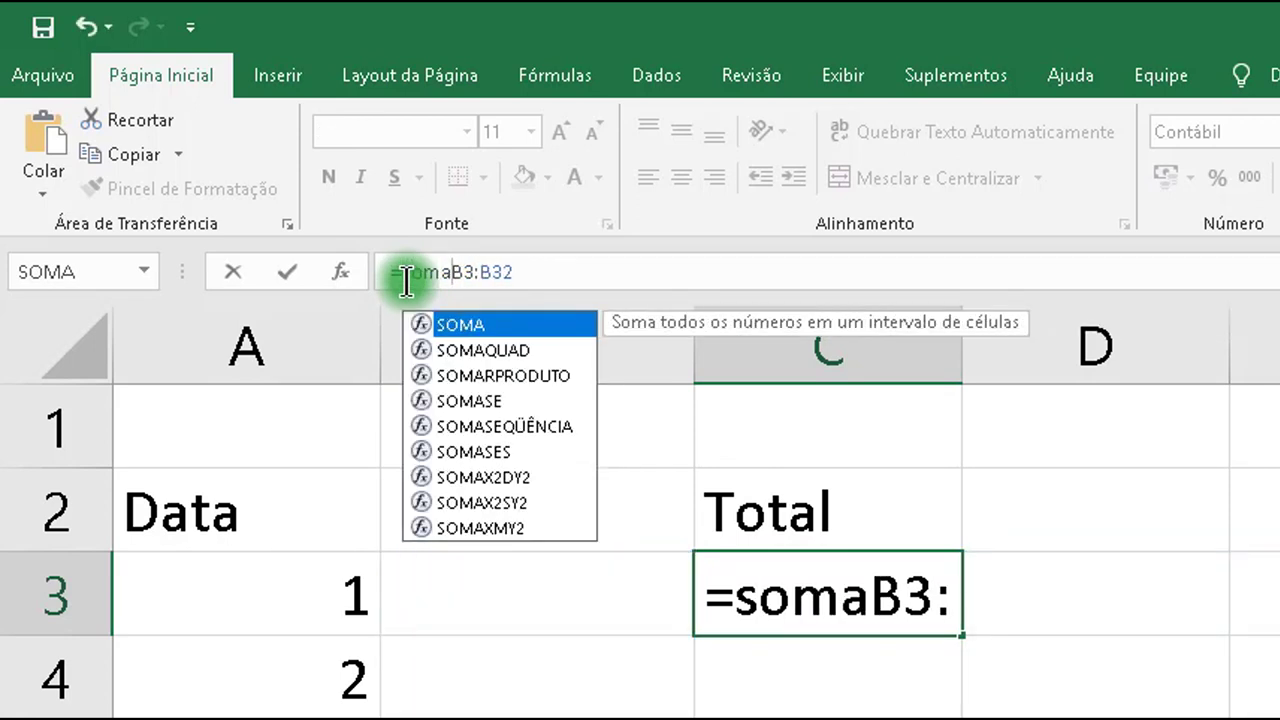
pyautogui.write('(B3:B32')
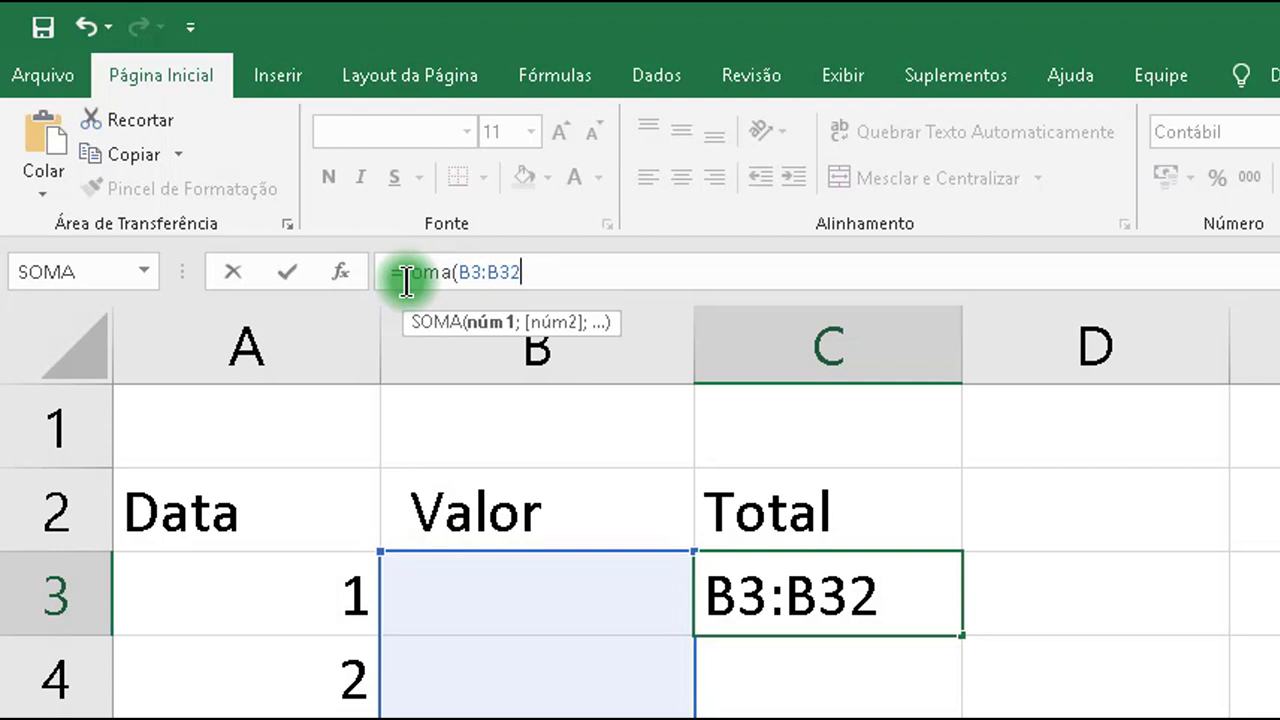
pyautogui.write(')')
pyautogui.press('Return')
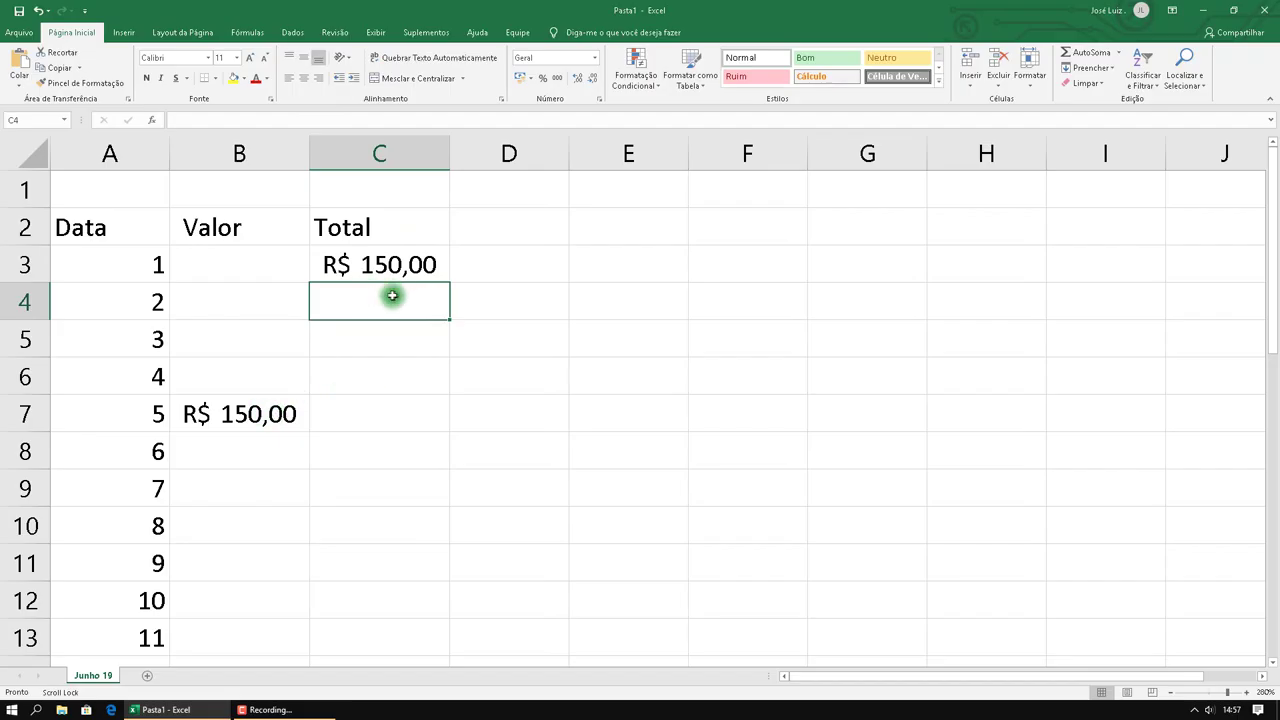
pyautogui.click(485, 230)
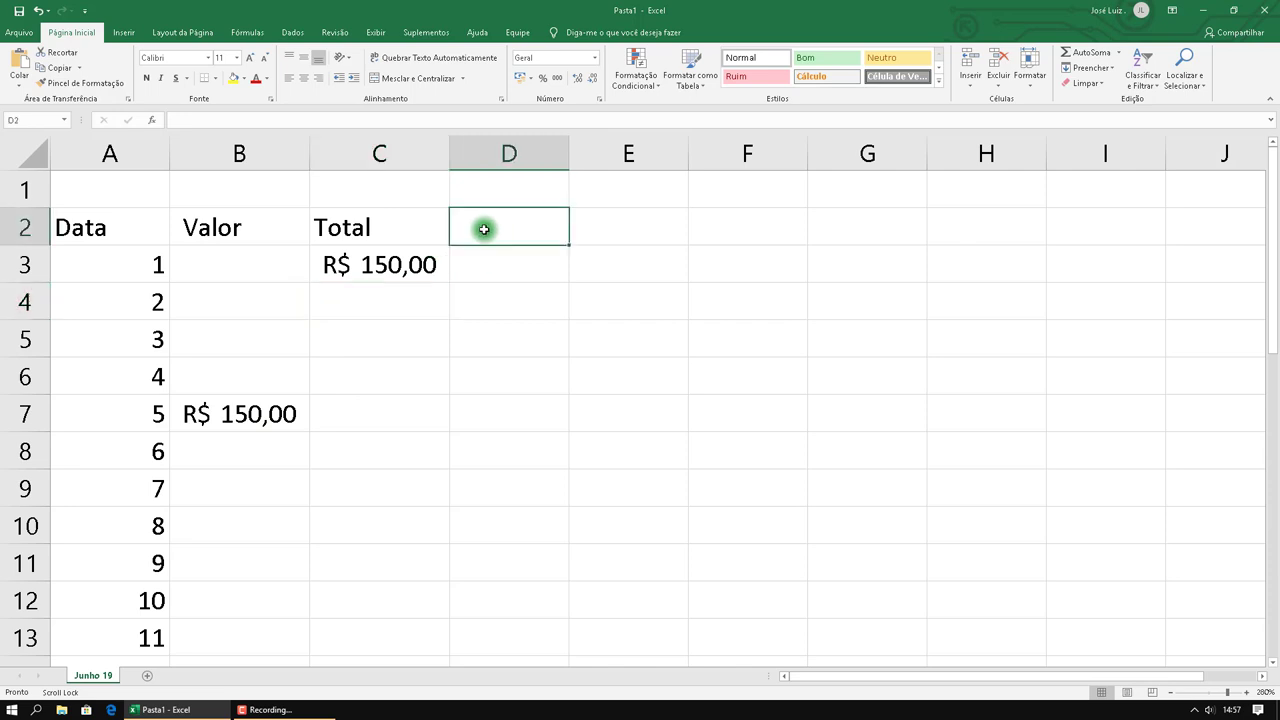
# Add the Média heading in D2 and enter =MÉDIA(B3:B32) in D3
pyautogui.write('Média')
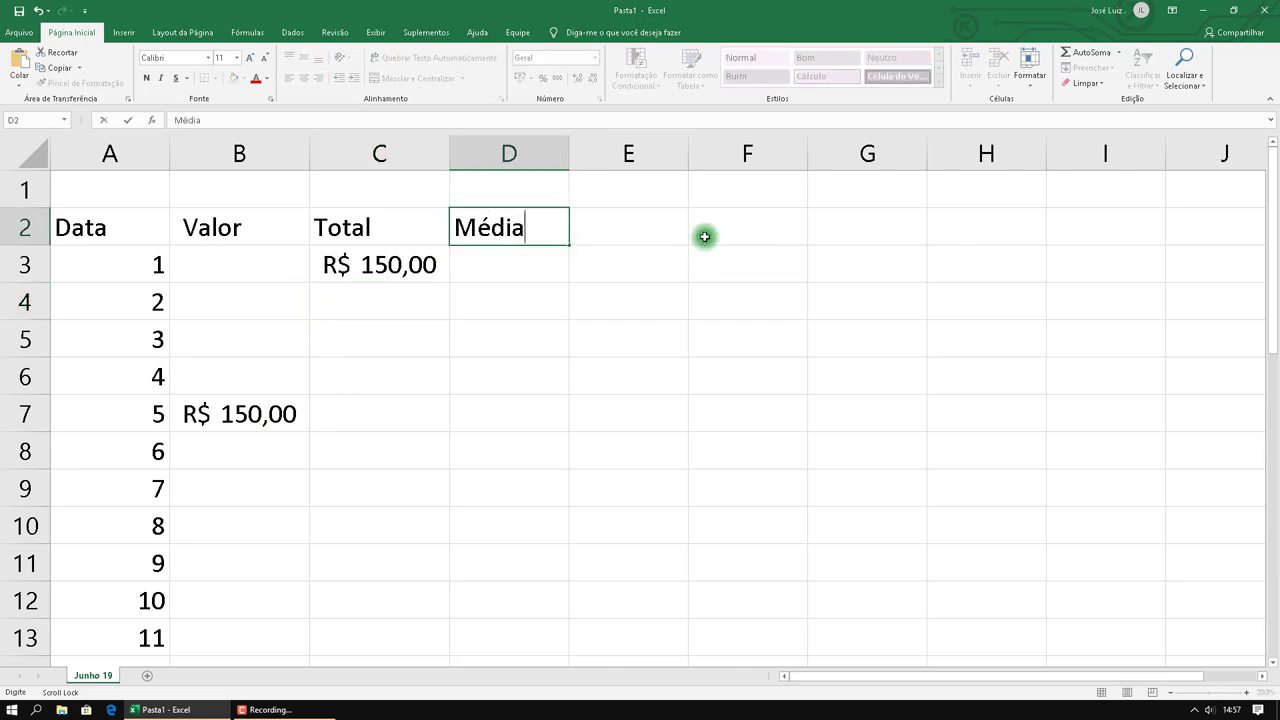
pyautogui.click(533, 264)
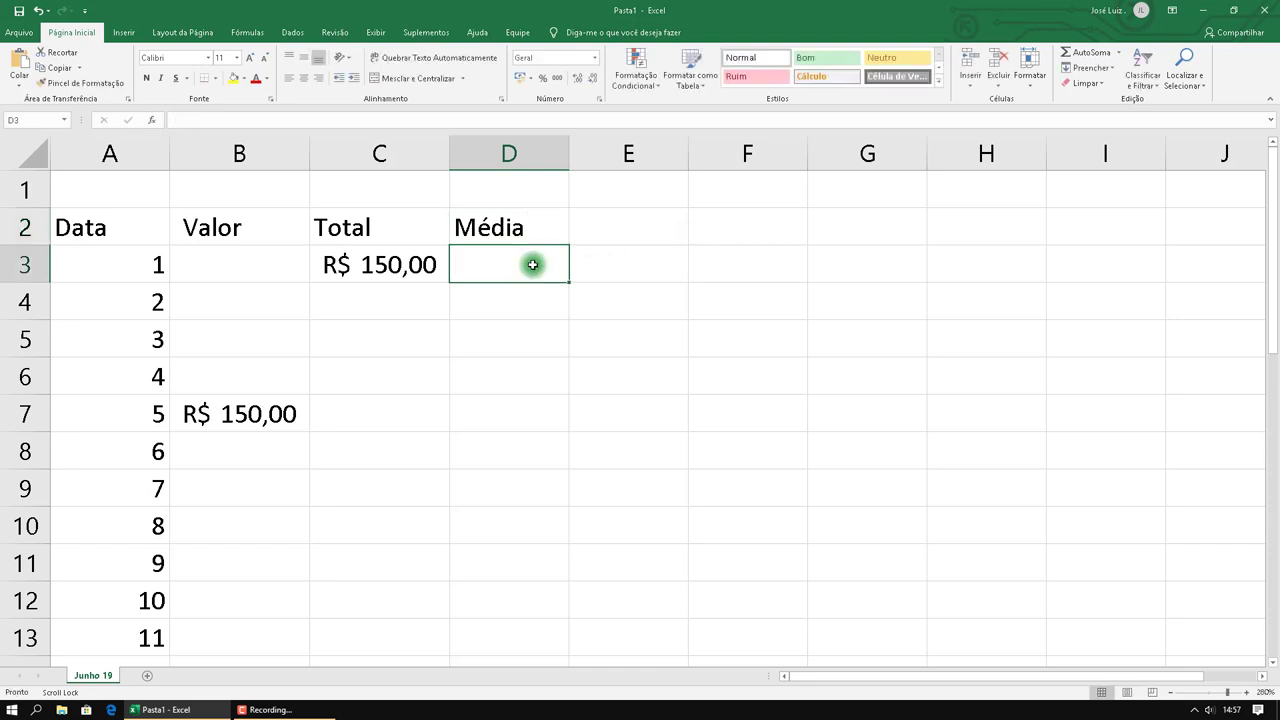
pyautogui.write('=m')
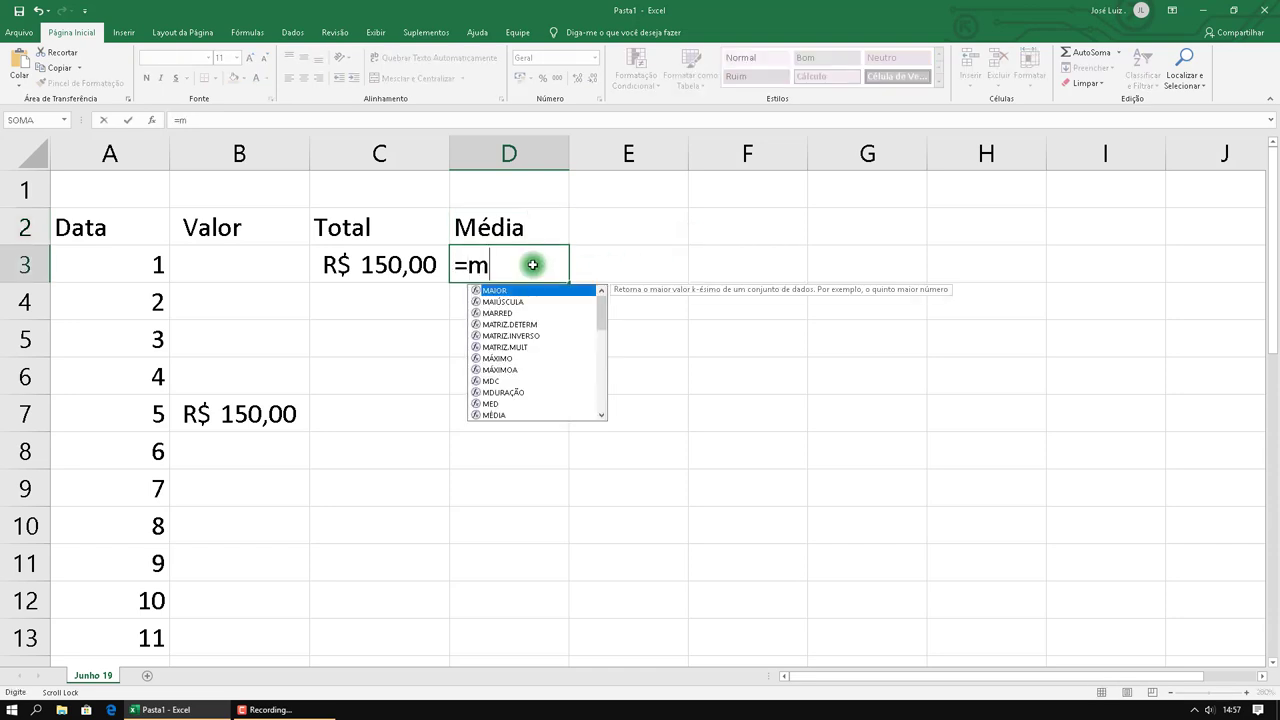
pyautogui.write('édia')
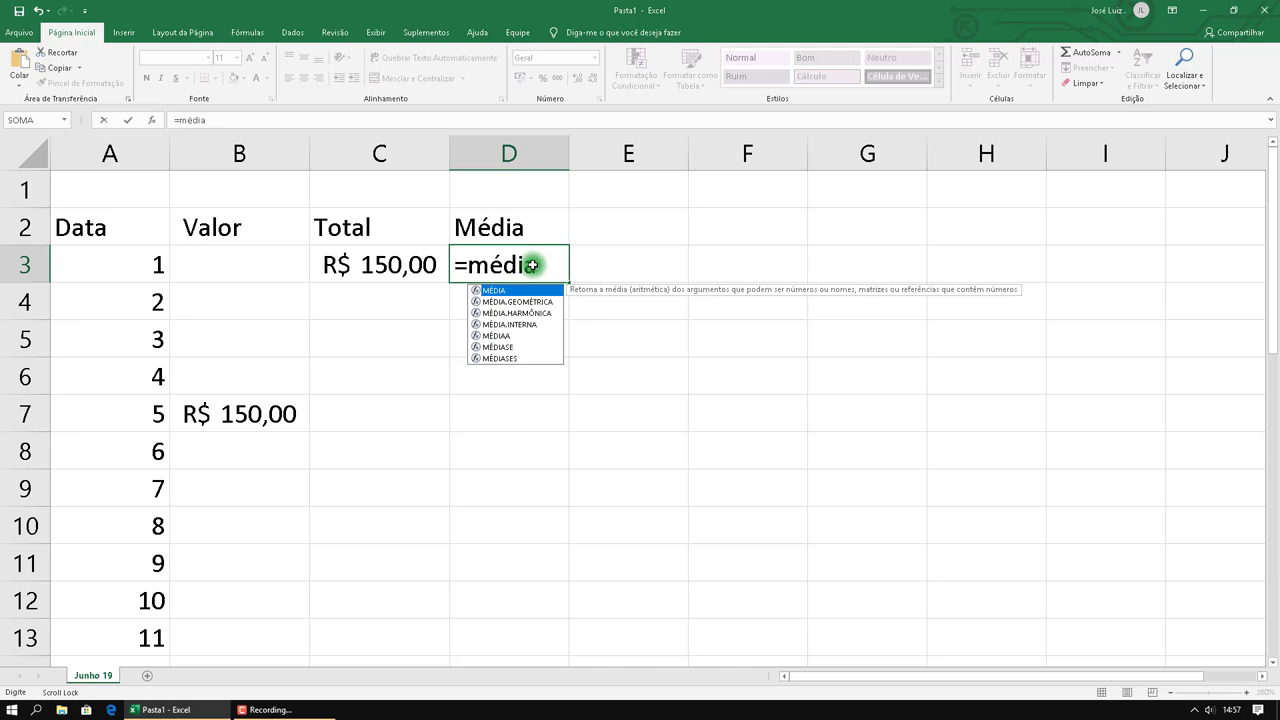
pyautogui.write('(')
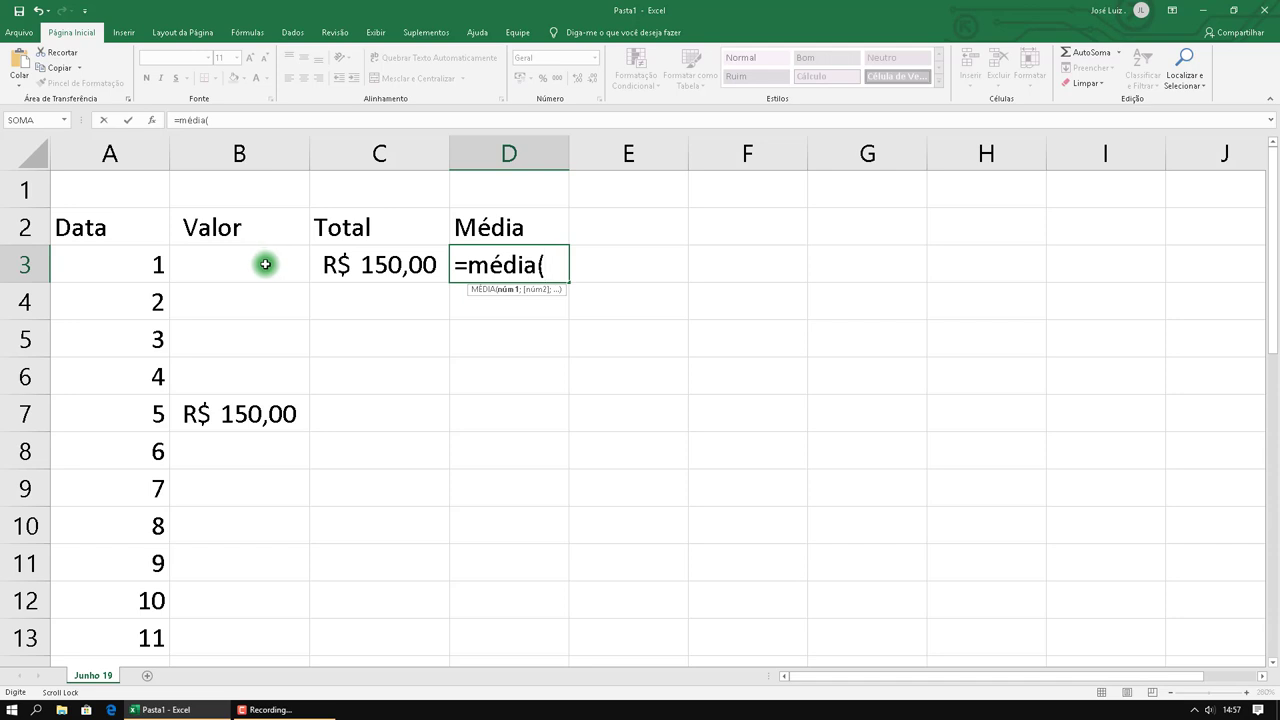
pyautogui.click(265, 264)
pyautogui.scroll(-5, 286, 277)
pyautogui.scroll(-8, 286, 277)
pyautogui.scroll(3, 288, 279)
pyautogui.keyDown('shift'); pyautogui.click(243, 231); pyautogui.keyUp('shift')
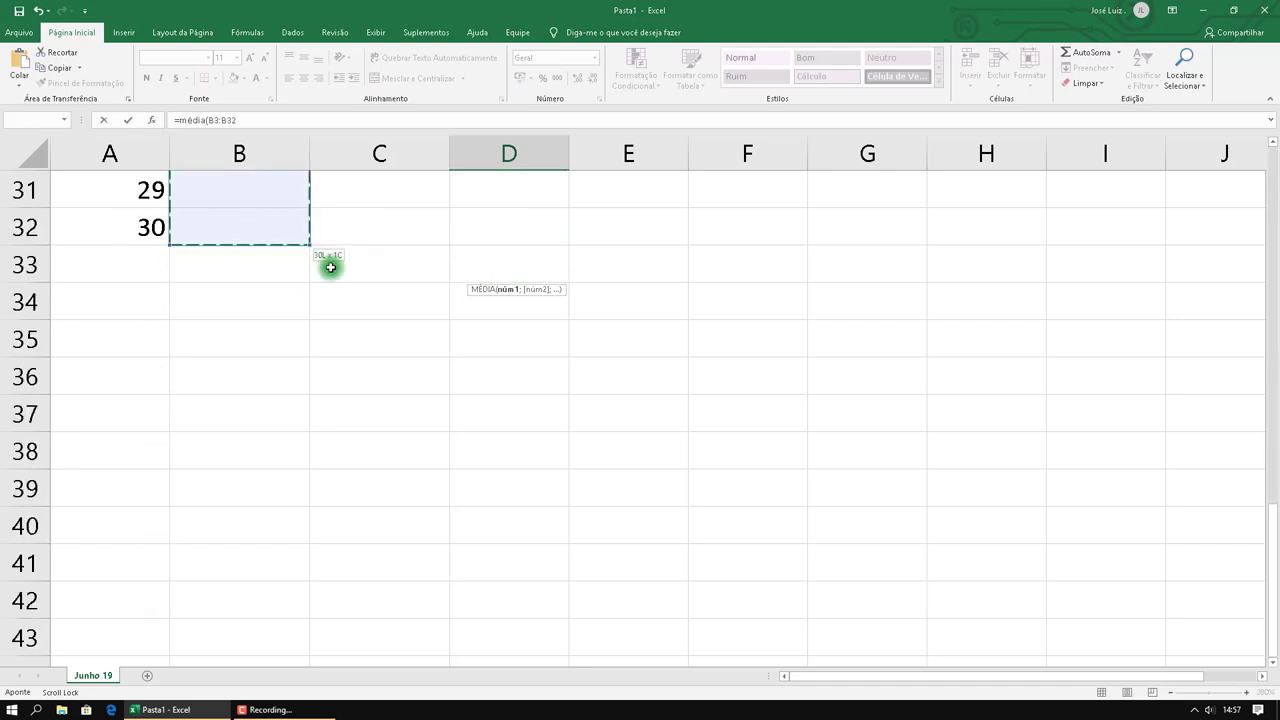
pyautogui.scroll(5, 347, 280)
pyautogui.scroll(4, 347, 280)
pyautogui.scroll(1, 349, 277)
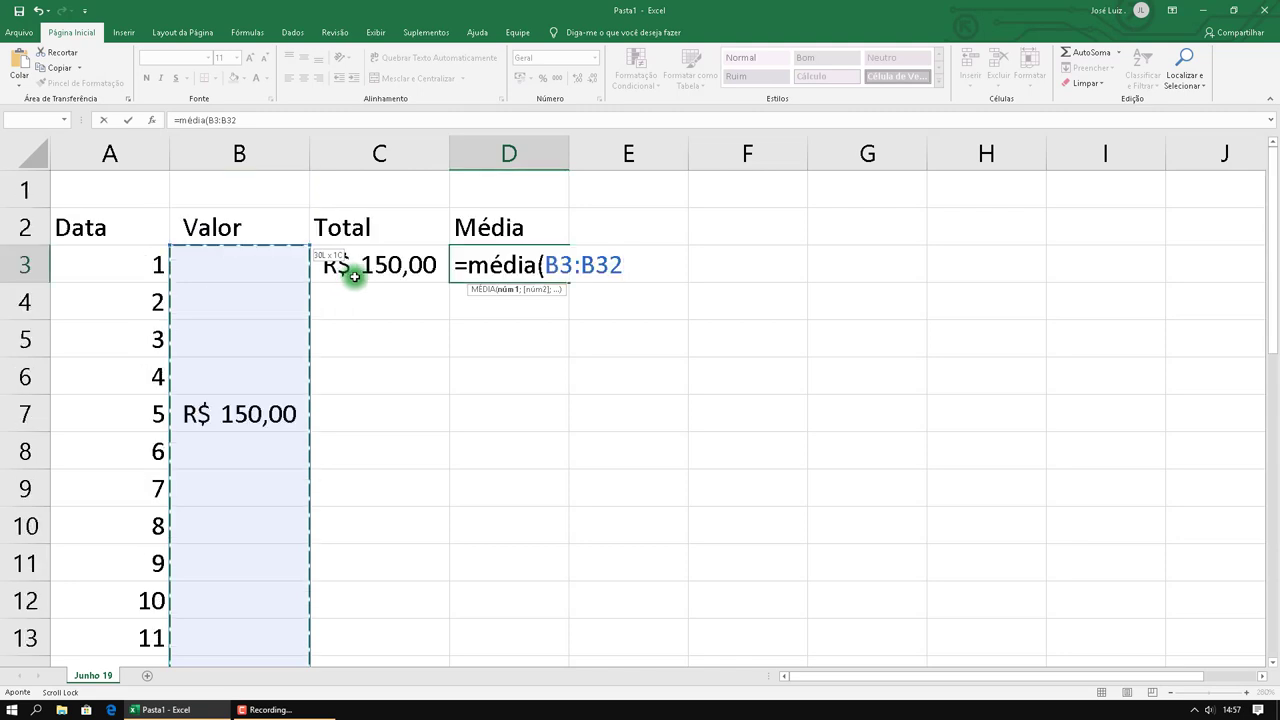
pyautogui.press('Return')
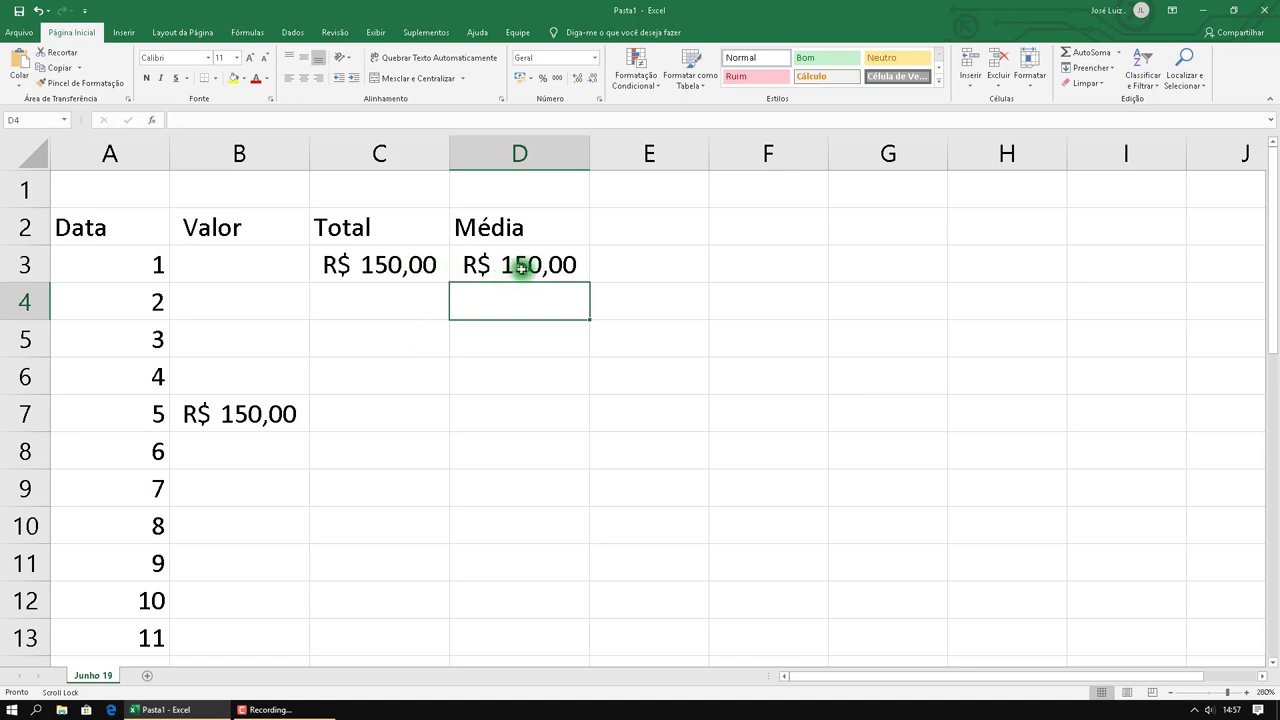
# Enter -100 as day 6's value in B8
pyautogui.click(264, 444)
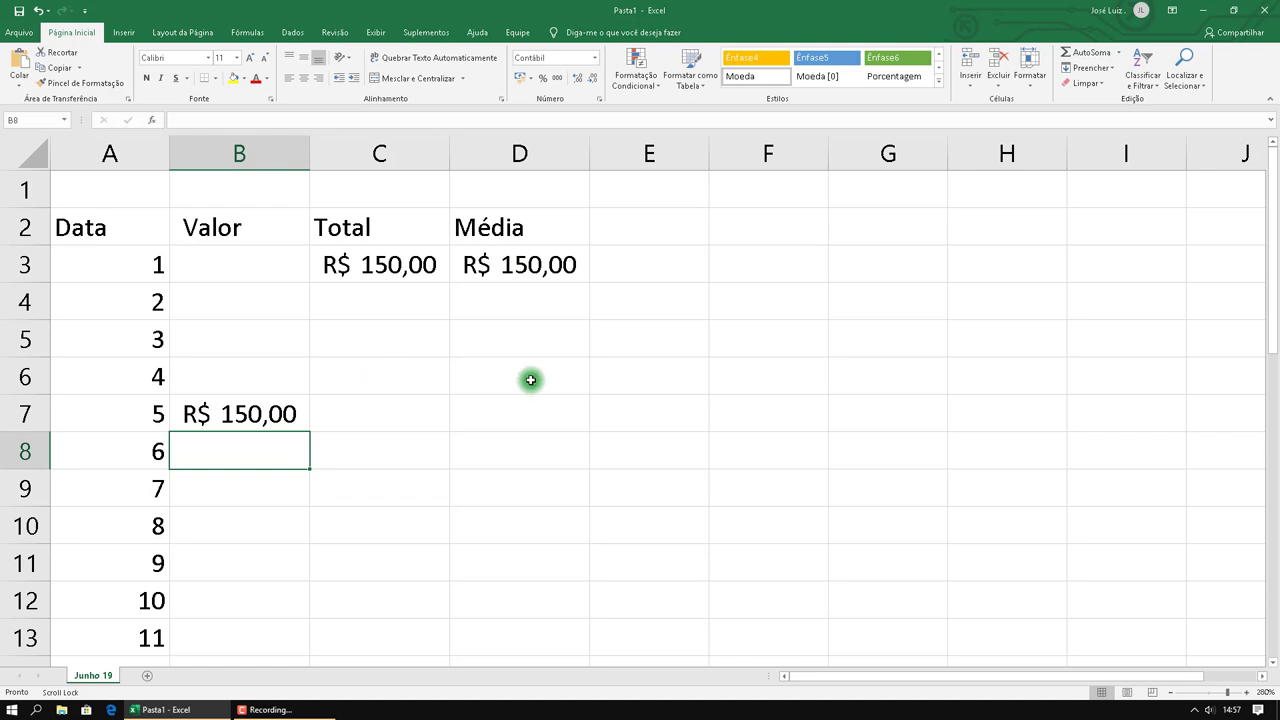
pyautogui.write('-100')
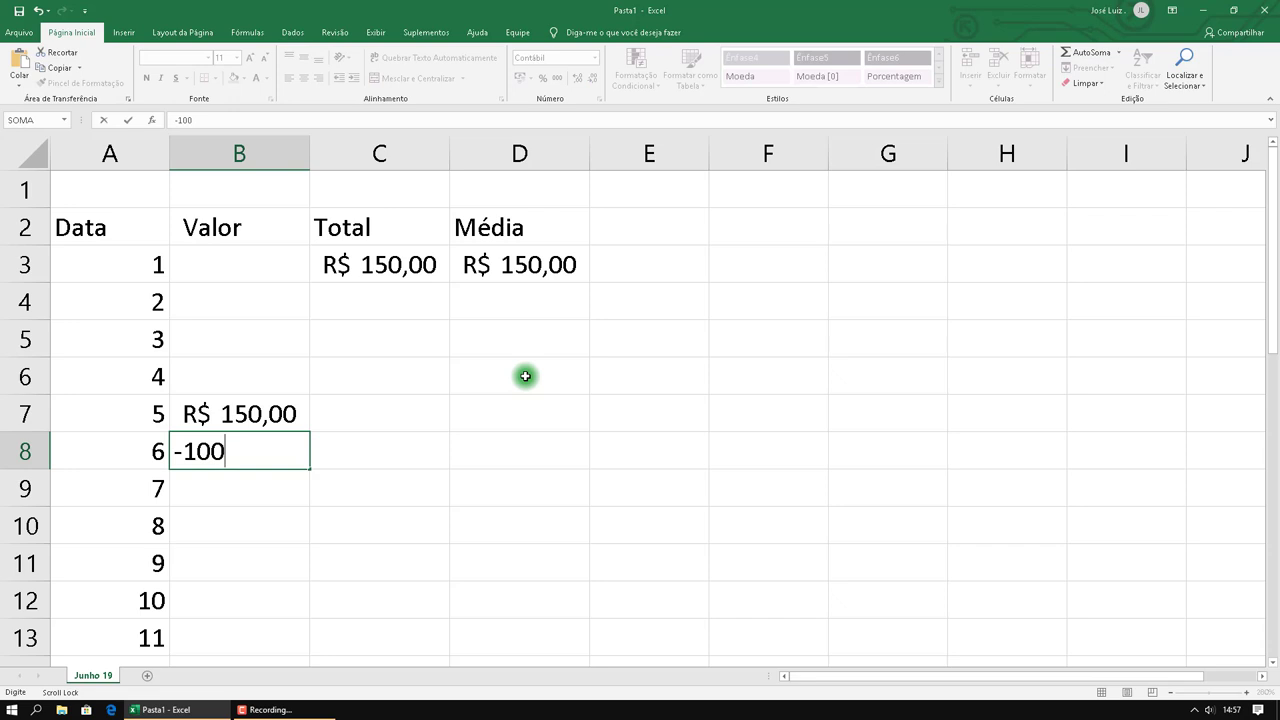
pyautogui.press('Return')
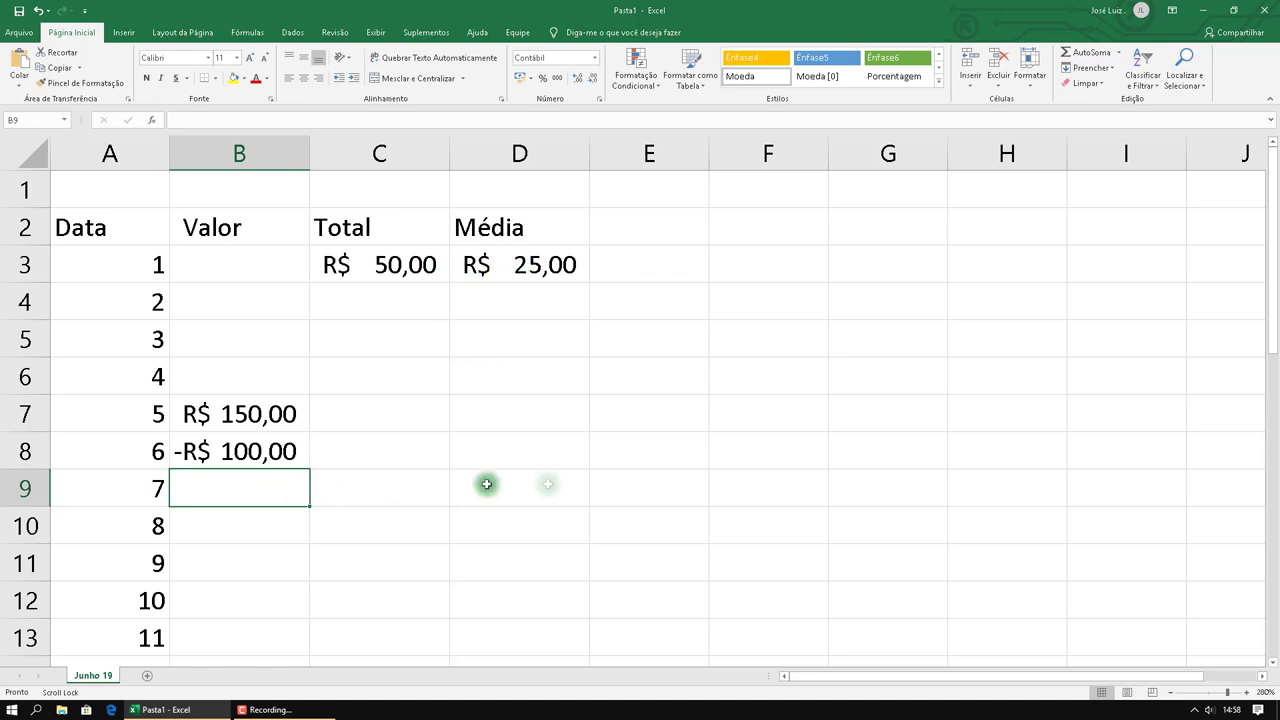
pyautogui.click(1232, 710)
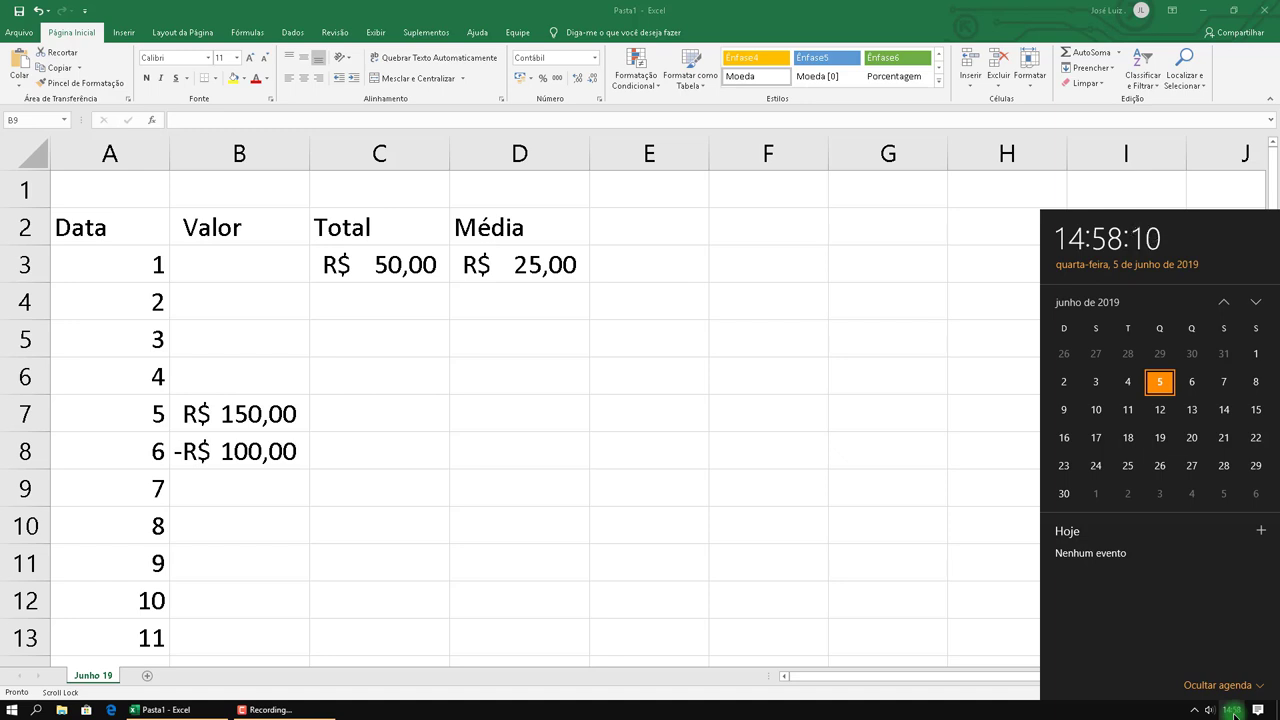
pyautogui.click(1234, 714)
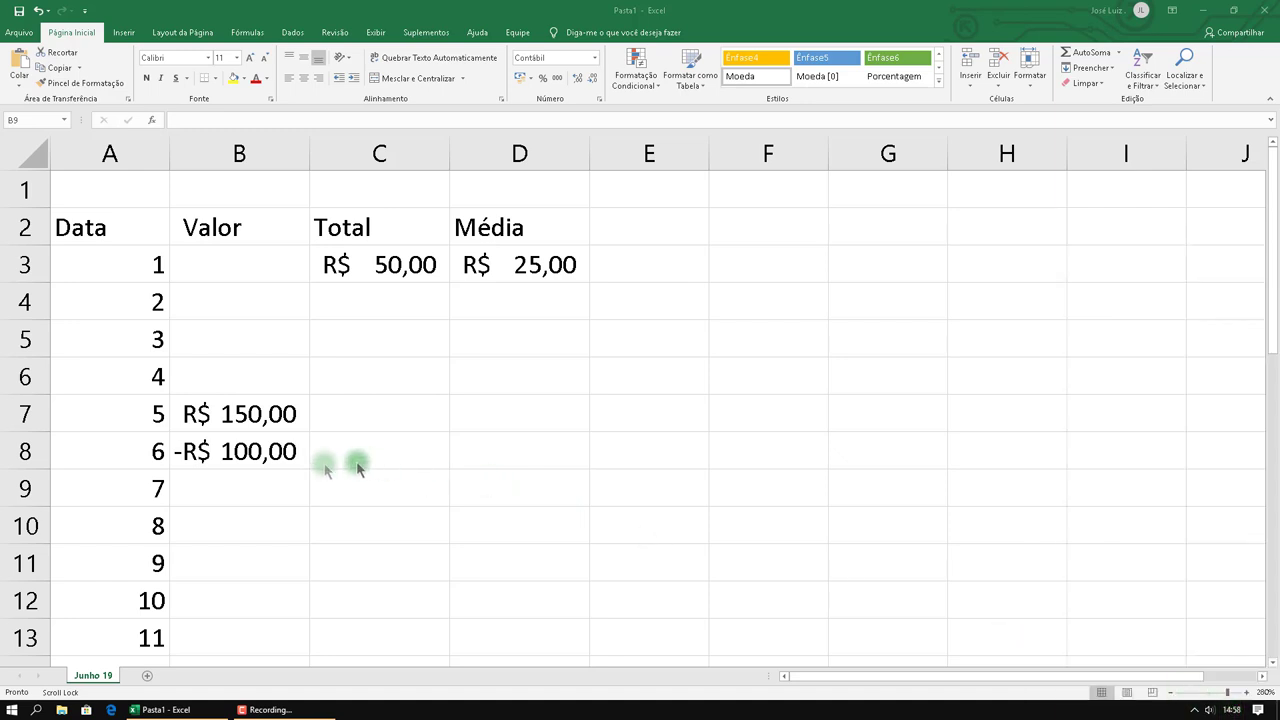
# Enter 400 as day 7's value in B9, bringing Total to R$ 450,00
pyautogui.click(234, 490)
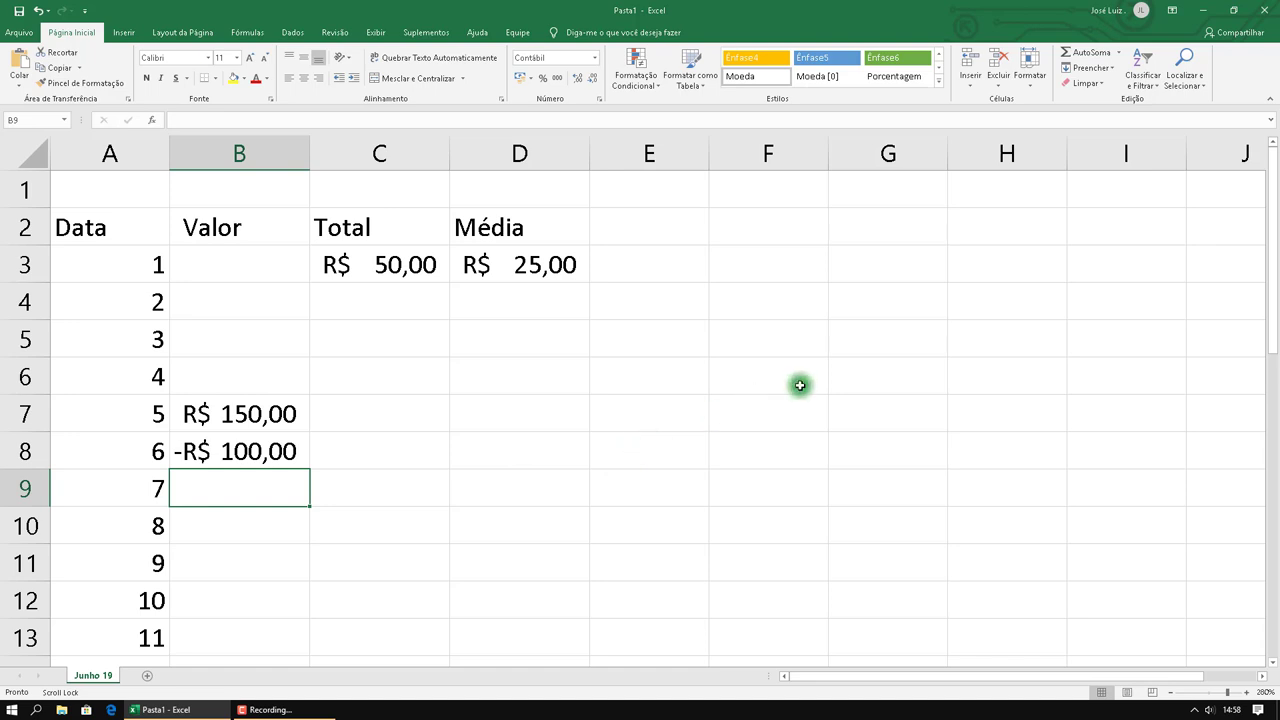
pyautogui.write('4')
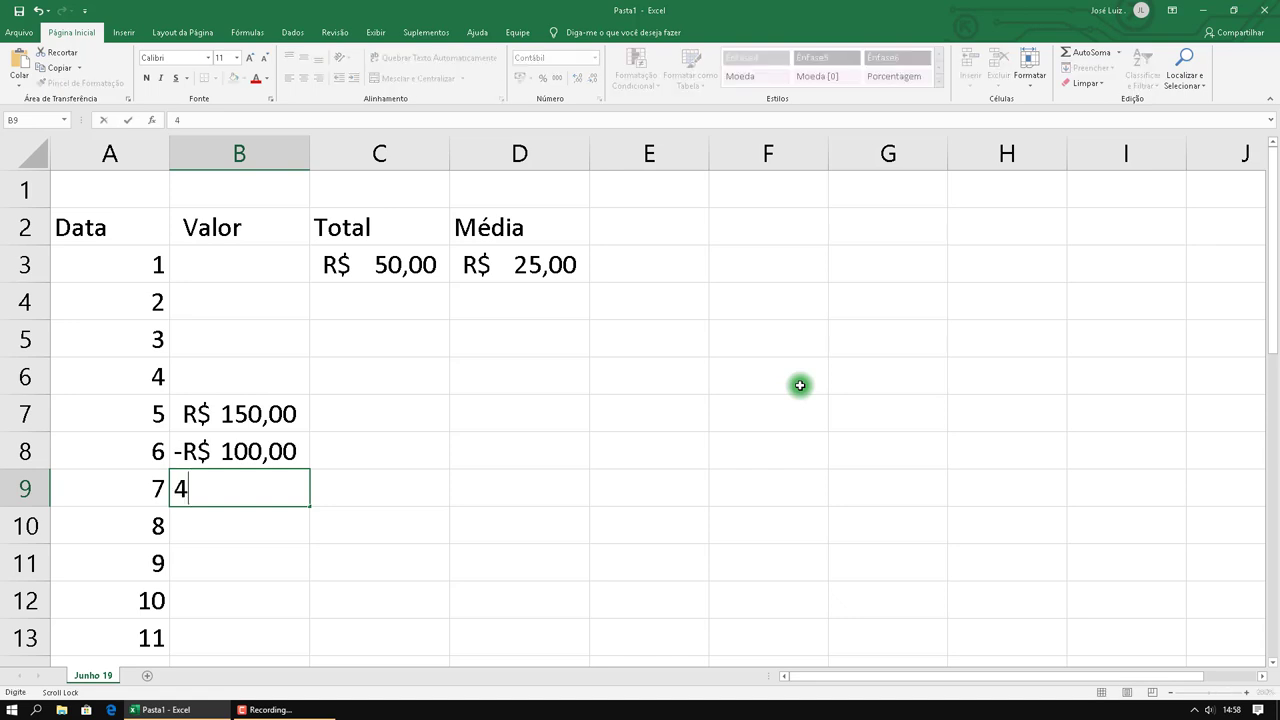
pyautogui.press('Return')
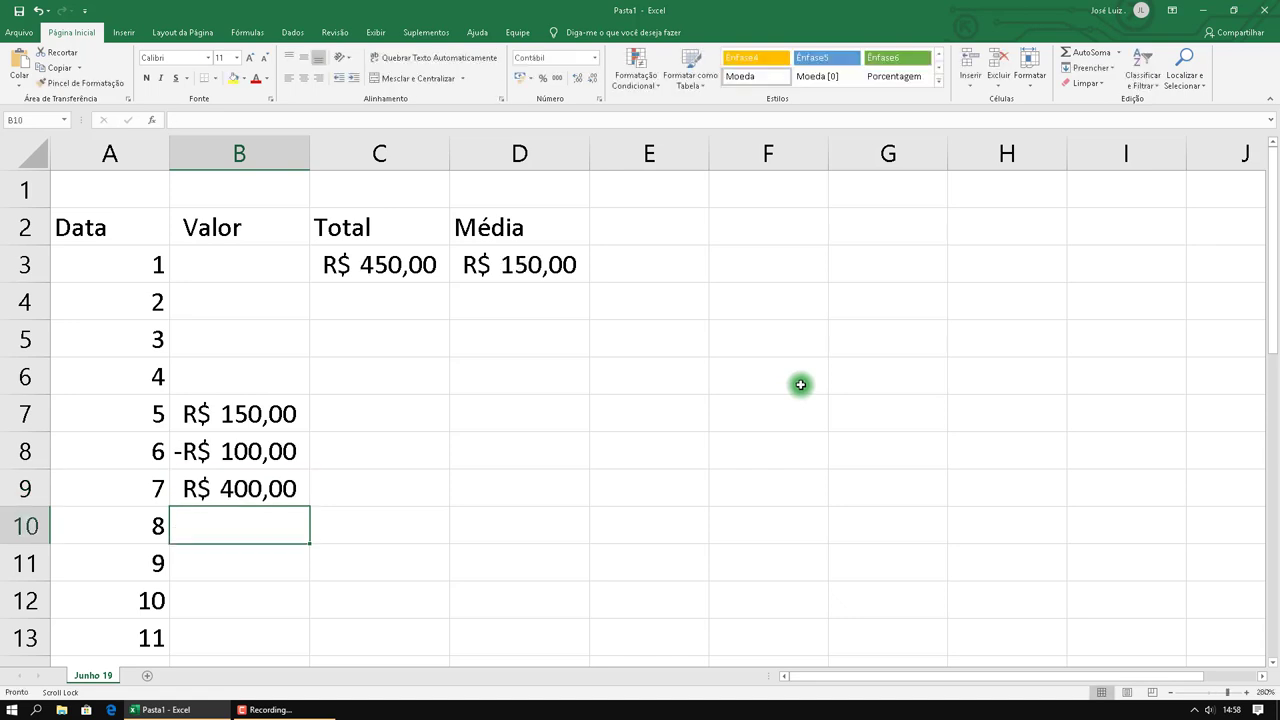
pyautogui.click(381, 270)
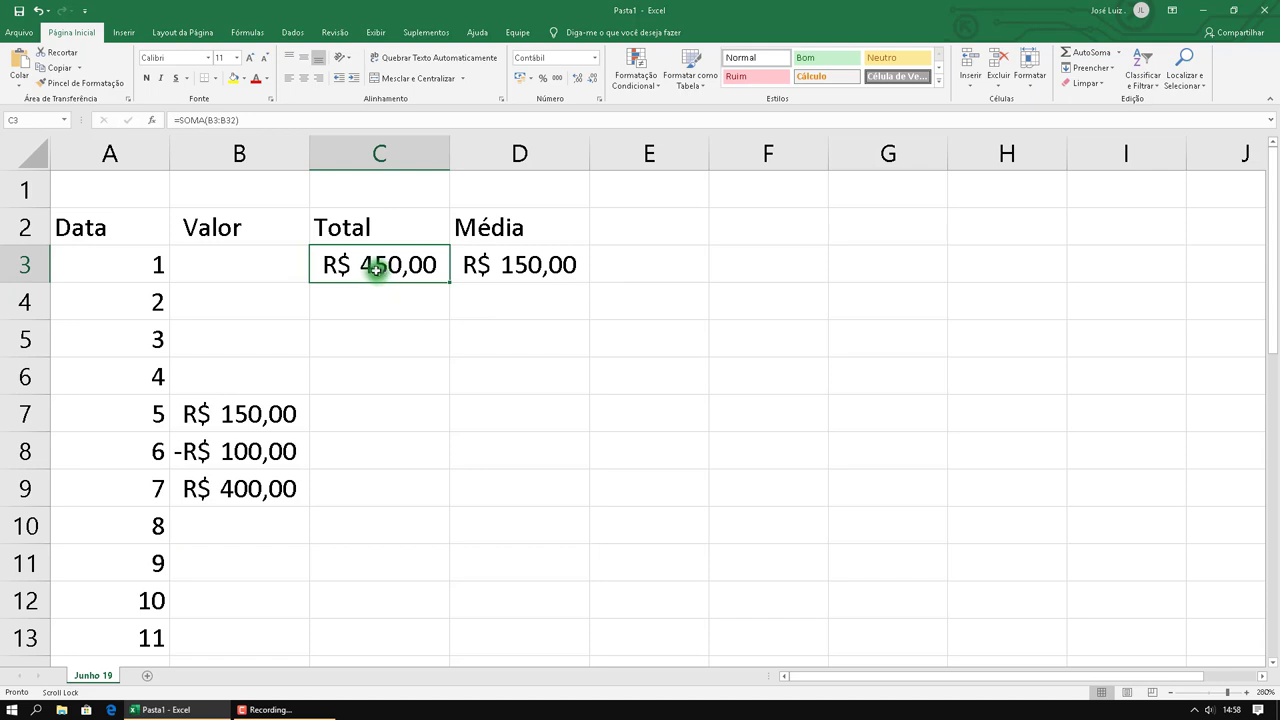
pyautogui.click(531, 272)
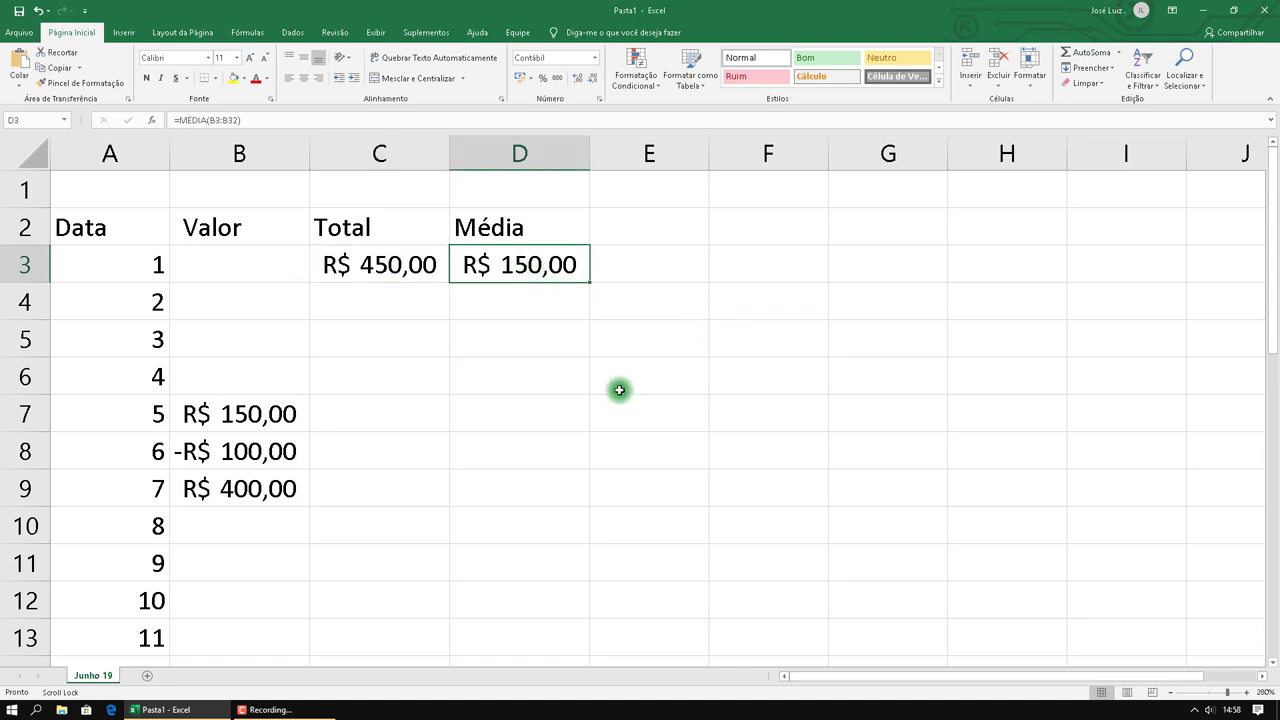
pyautogui.click(244, 525)
pyautogui.click(252, 558)
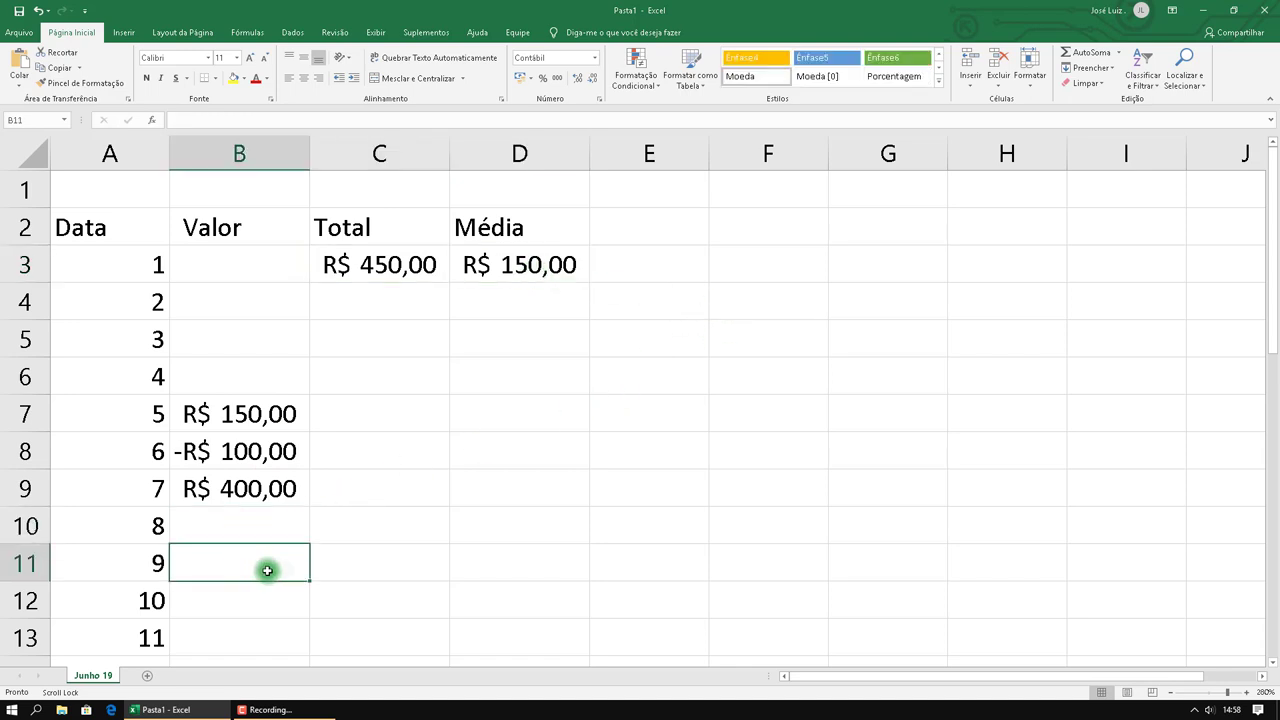
pyautogui.click(1237, 714)
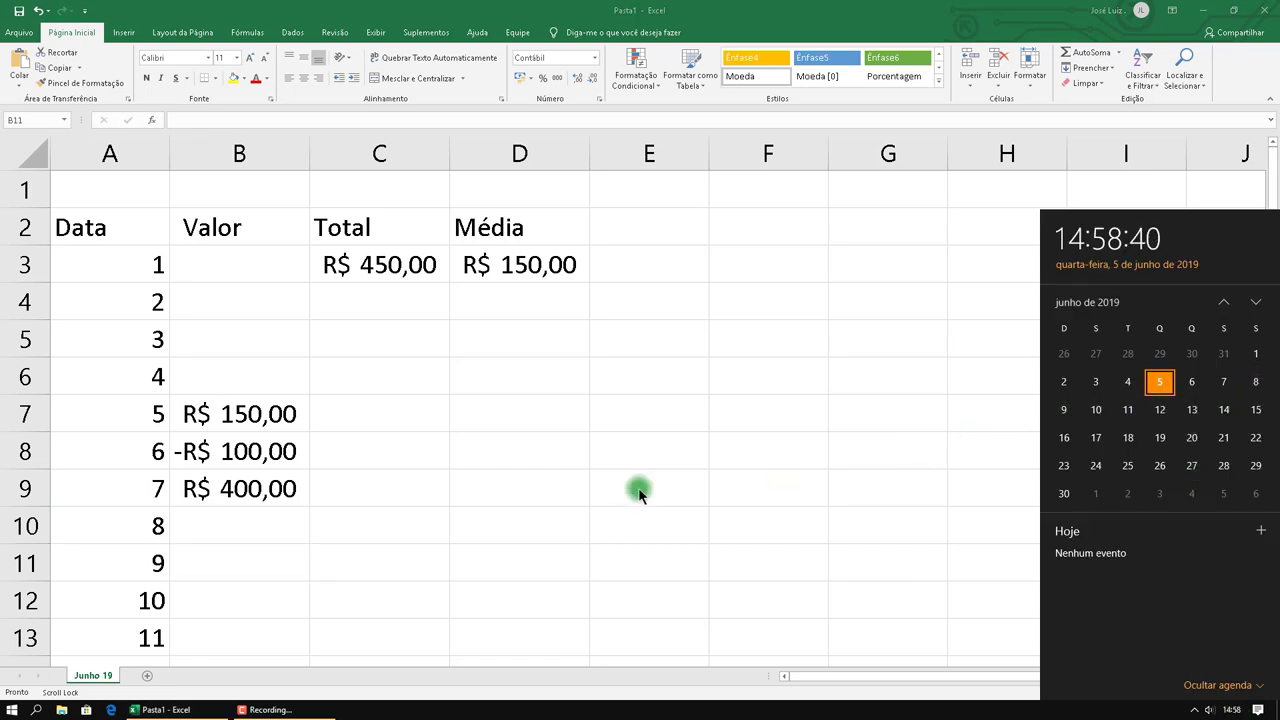
pyautogui.click(259, 574)
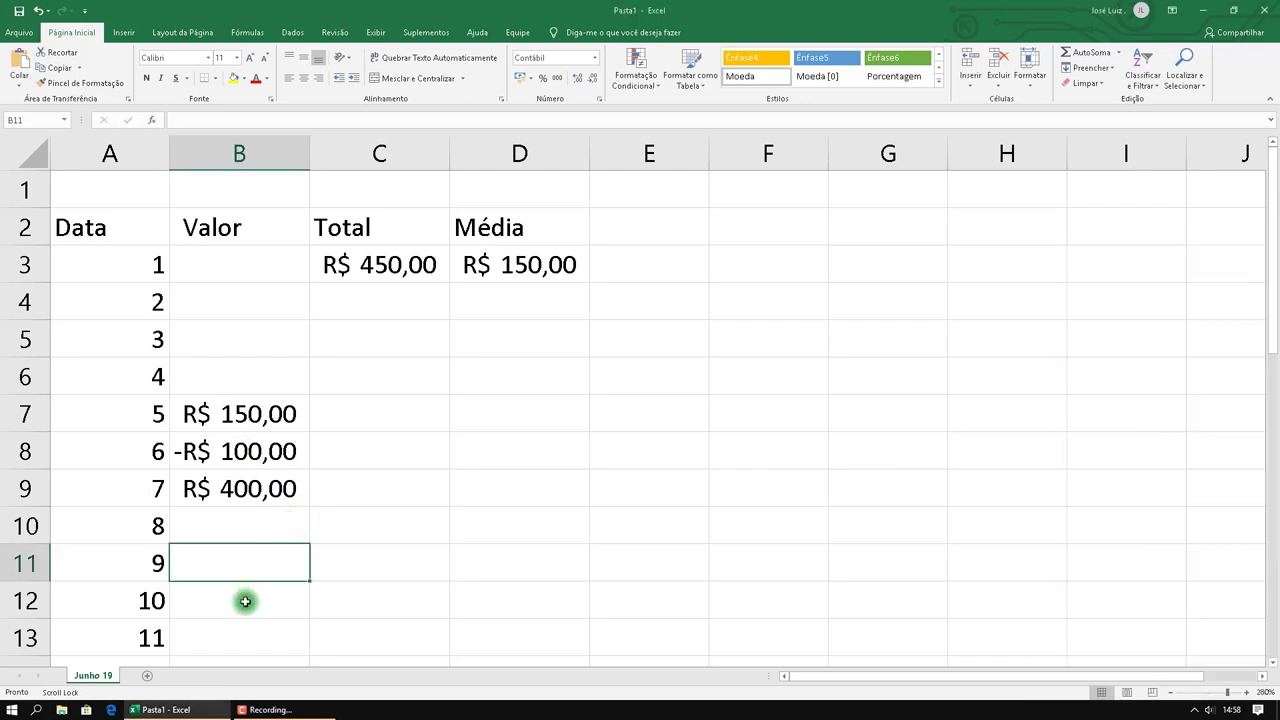
pyautogui.click(246, 600)
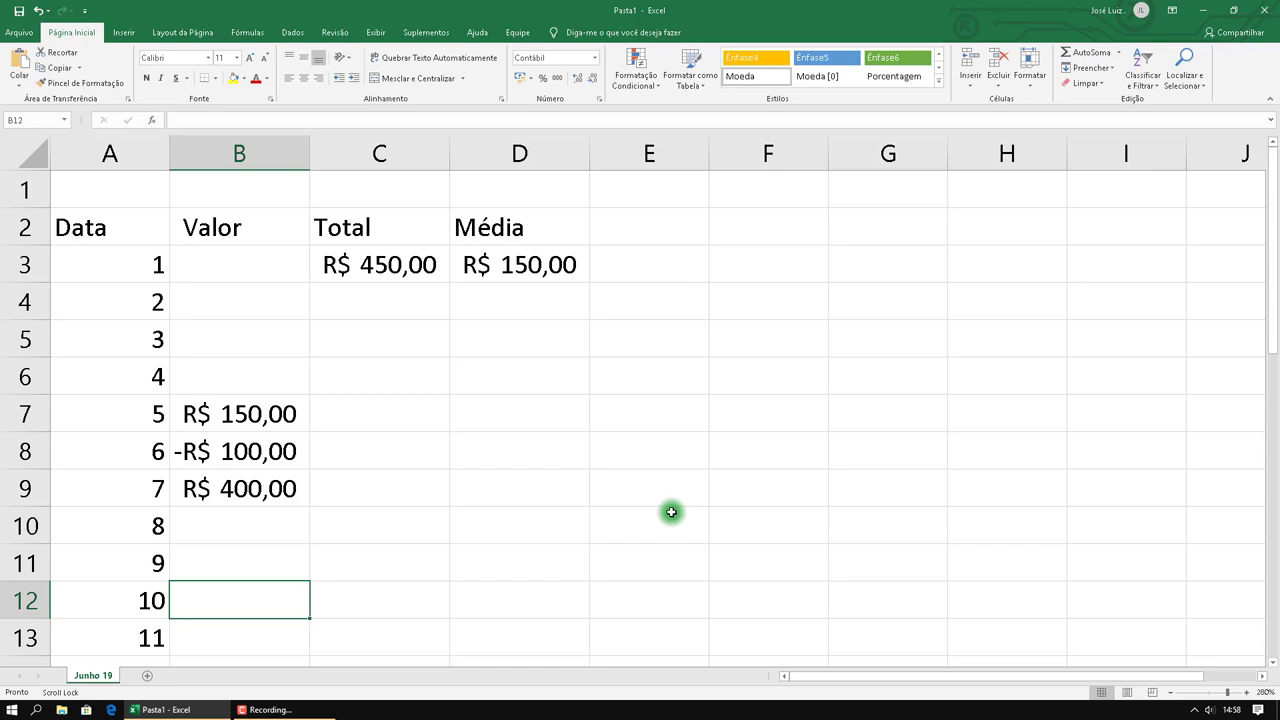
# Enter 600 in B12 and autofit column C; Total shows R$ 1.050,00, Média R$ 262,50
pyautogui.write('600')
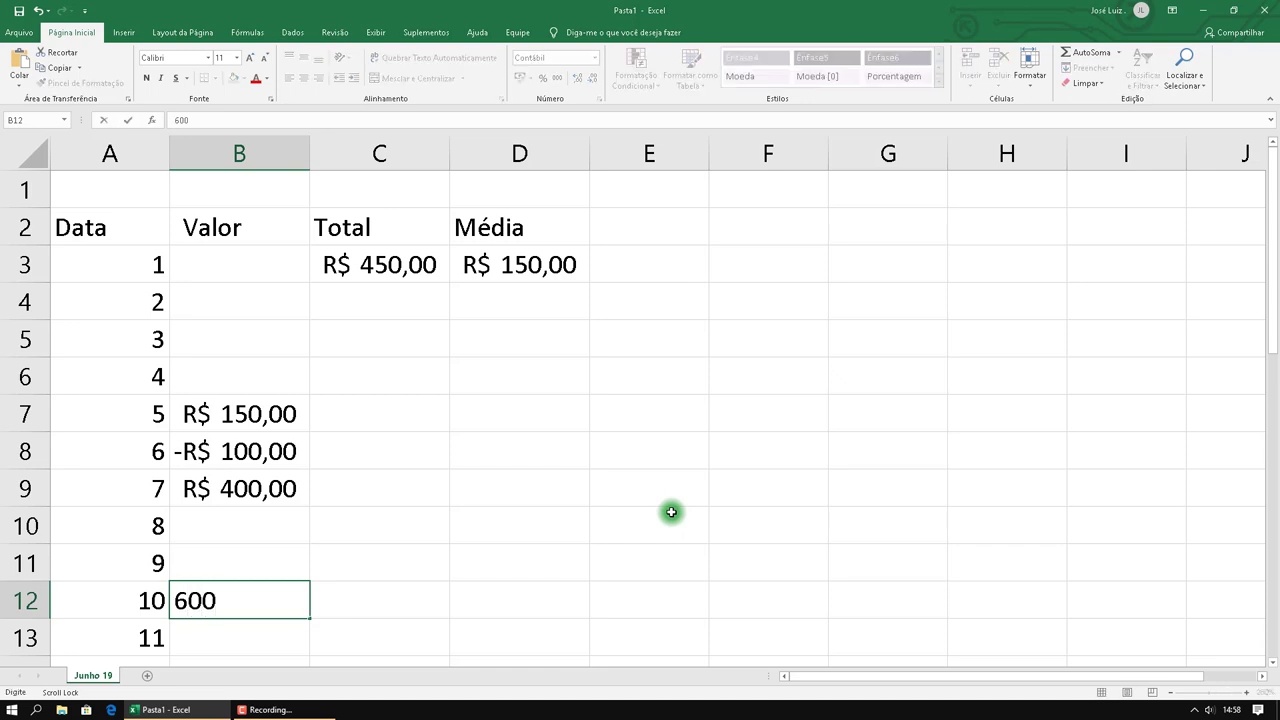
pyautogui.press('Return')
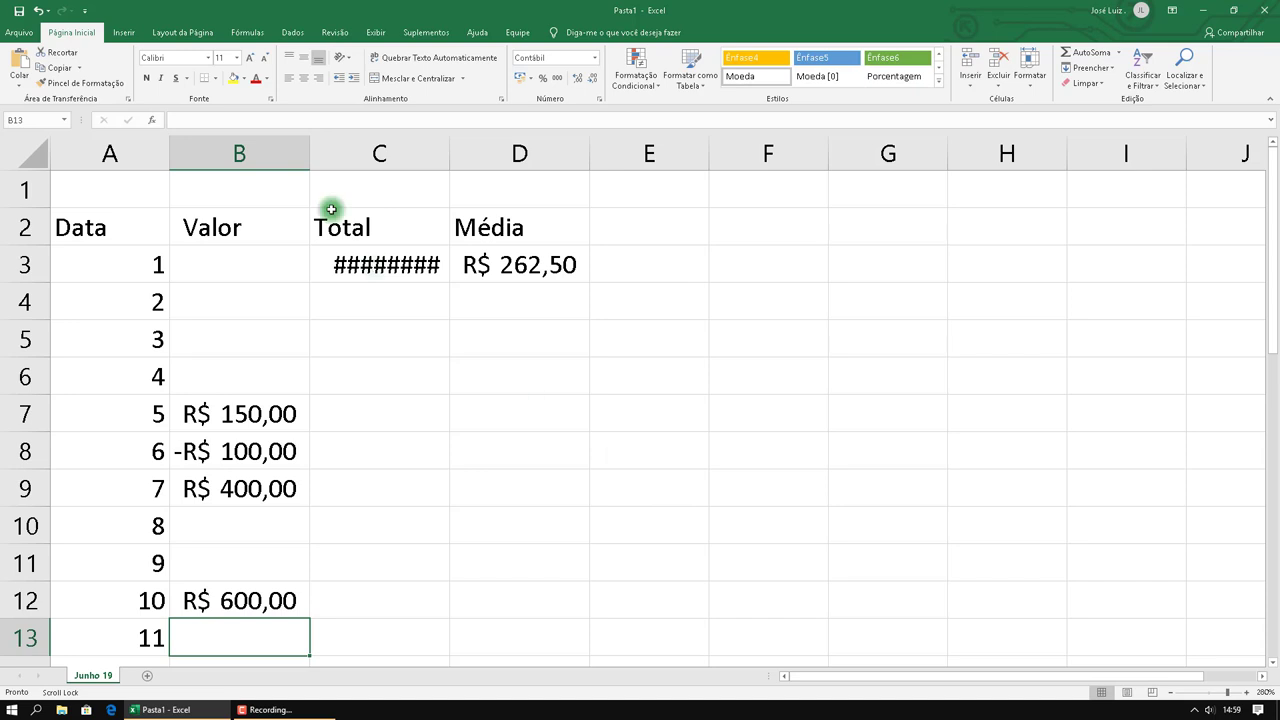
pyautogui.doubleClick(448, 150)
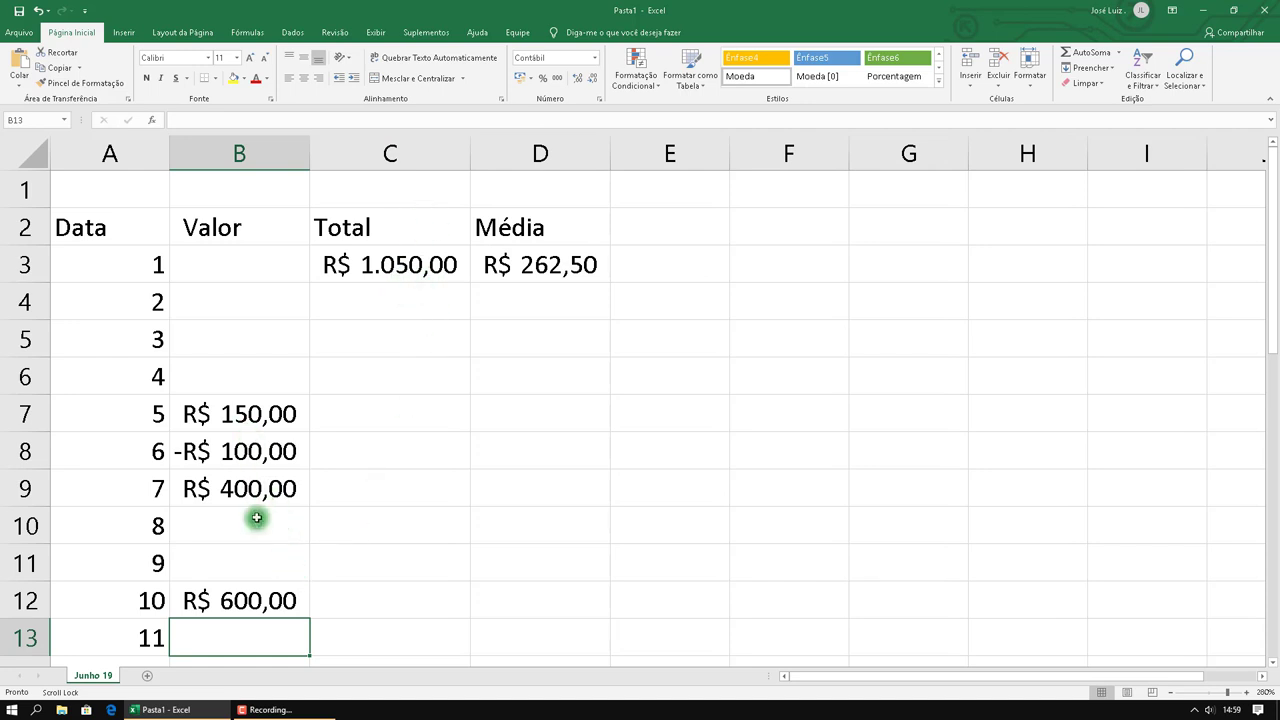
pyautogui.click(392, 272)
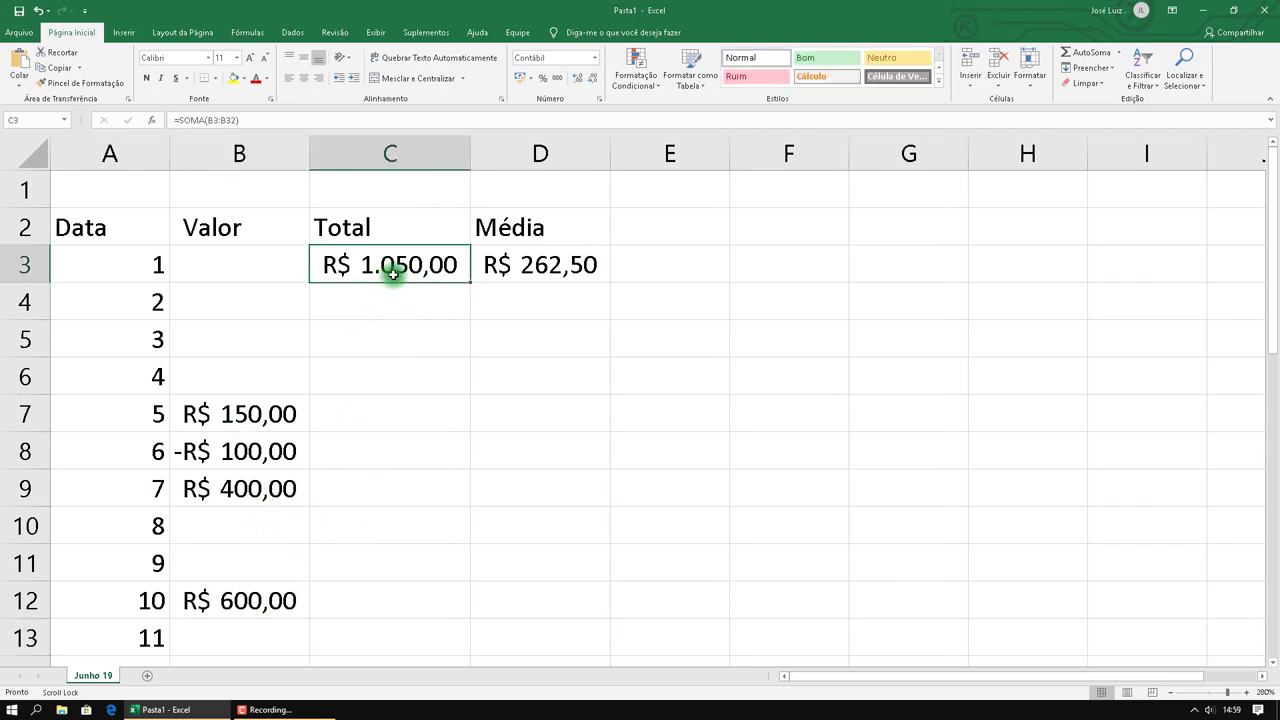
pyautogui.click(557, 266)
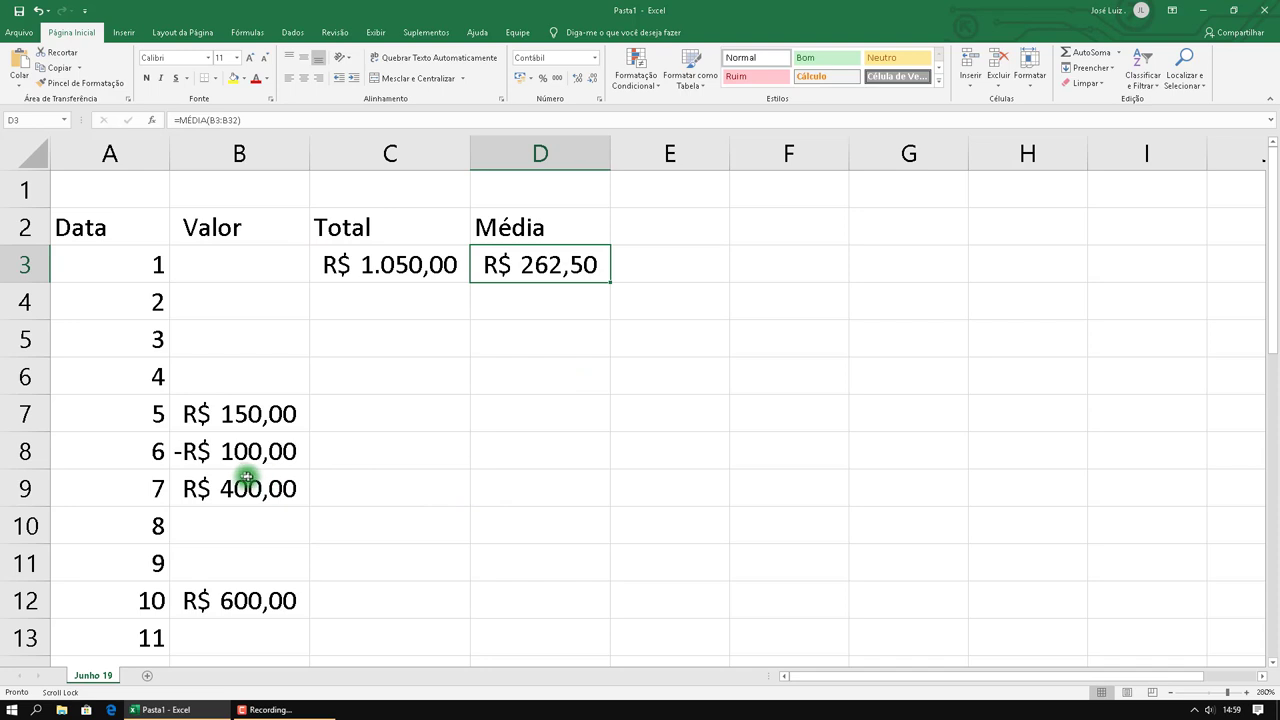
pyautogui.scroll(-1, 259, 537)
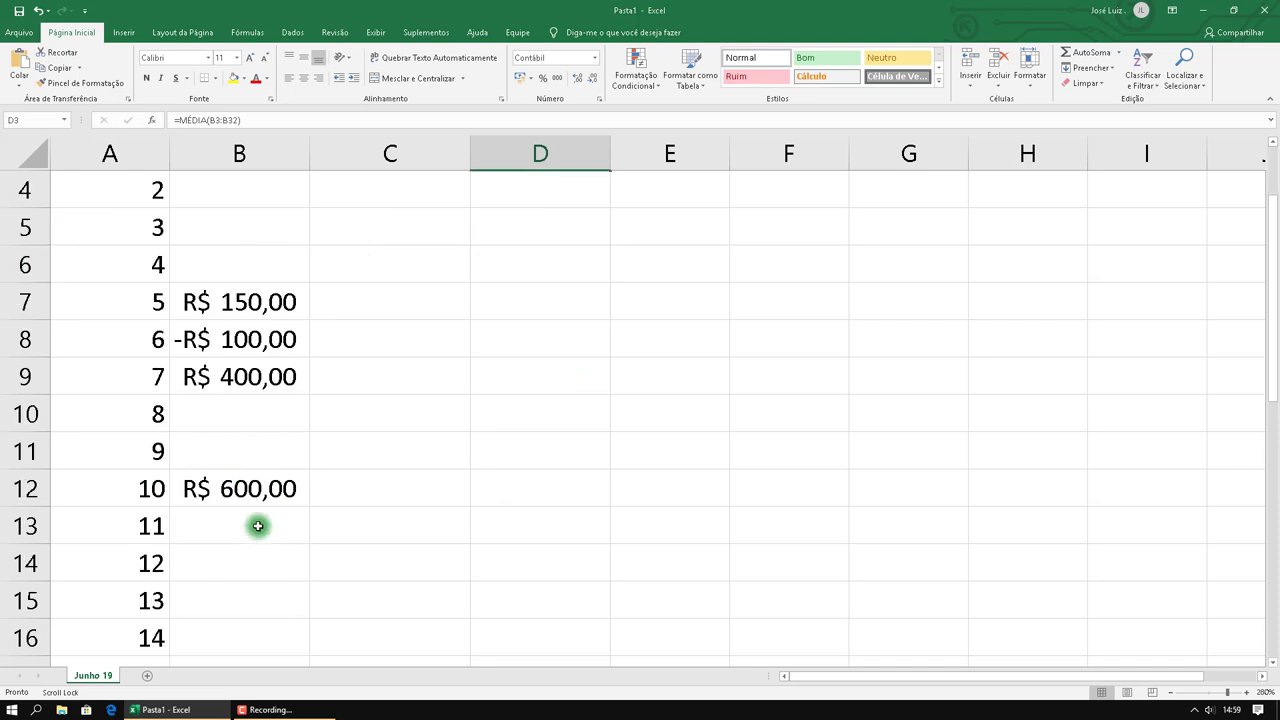
pyautogui.scroll(1, 258, 530)
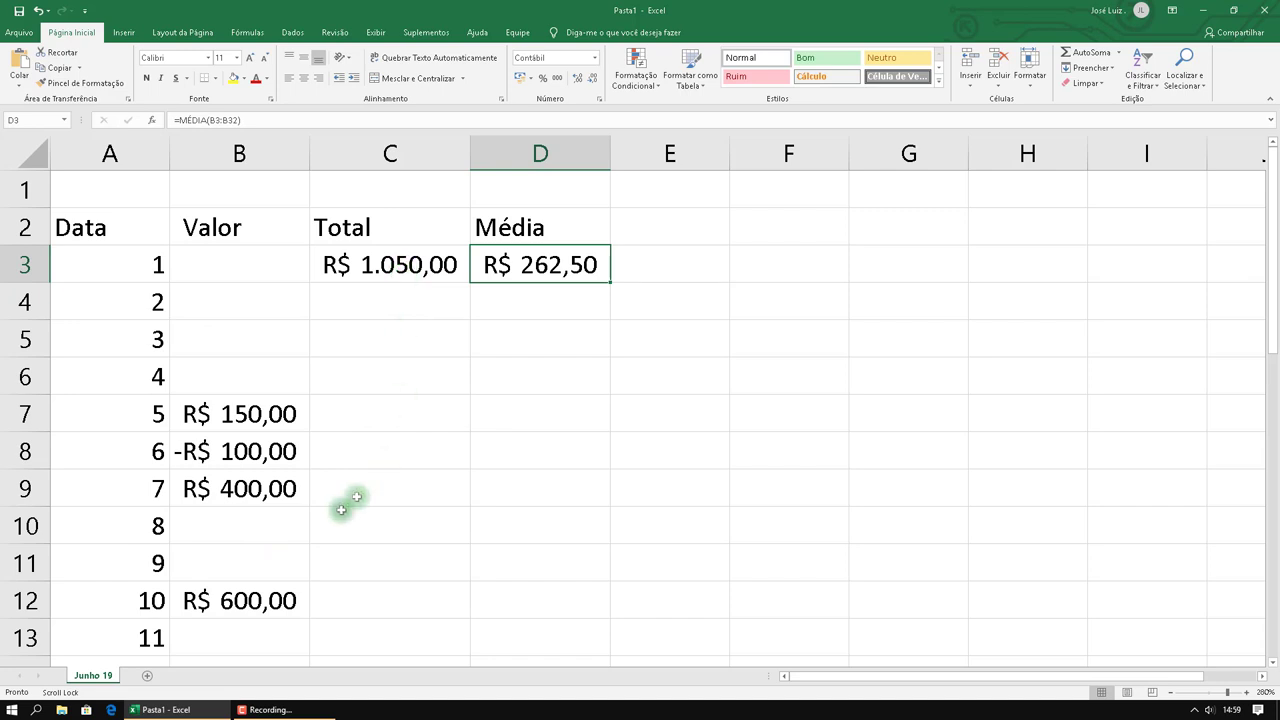
pyautogui.scroll(-3, 268, 442)
# Zoom the sheet out to reveal the header rows above the June table
pyautogui.scroll(-3, 248, 531)
pyautogui.scroll(-1, 214, 540)
pyautogui.scroll(3, 257, 526)
pyautogui.scroll(4, 252, 460)
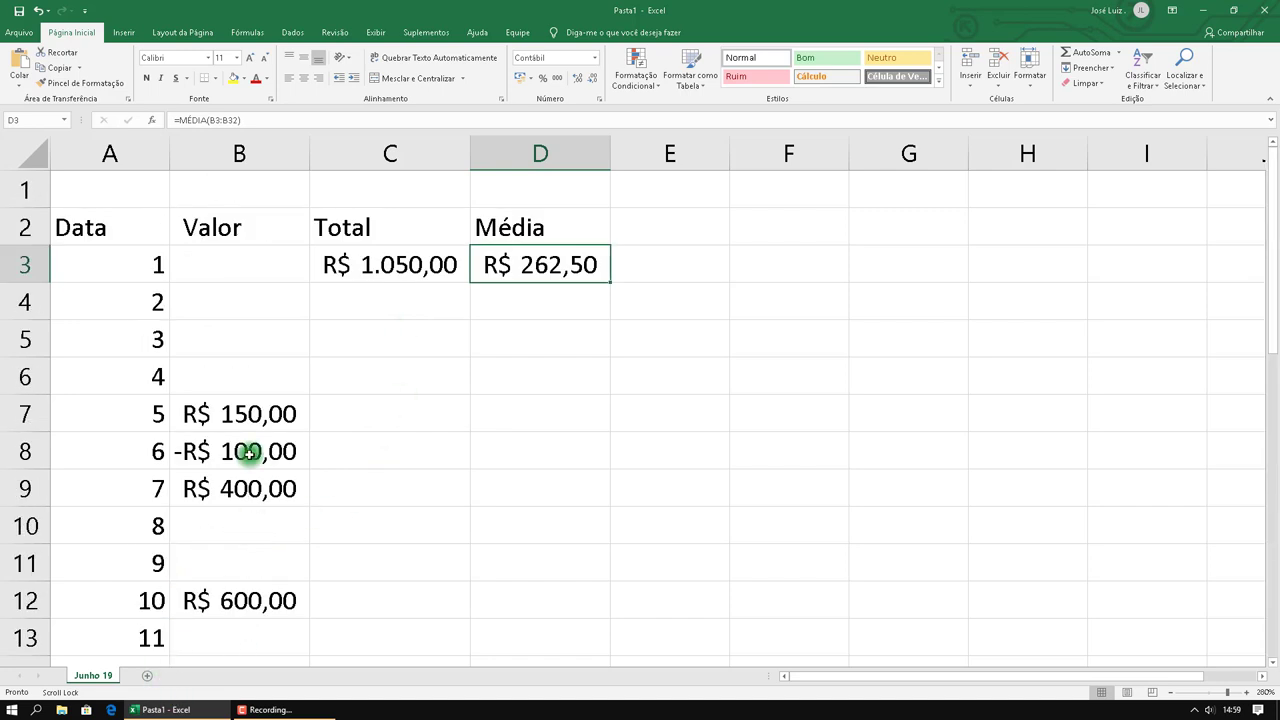
pyautogui.scroll(-3, 270, 458)
pyautogui.scroll(2, 297, 495)
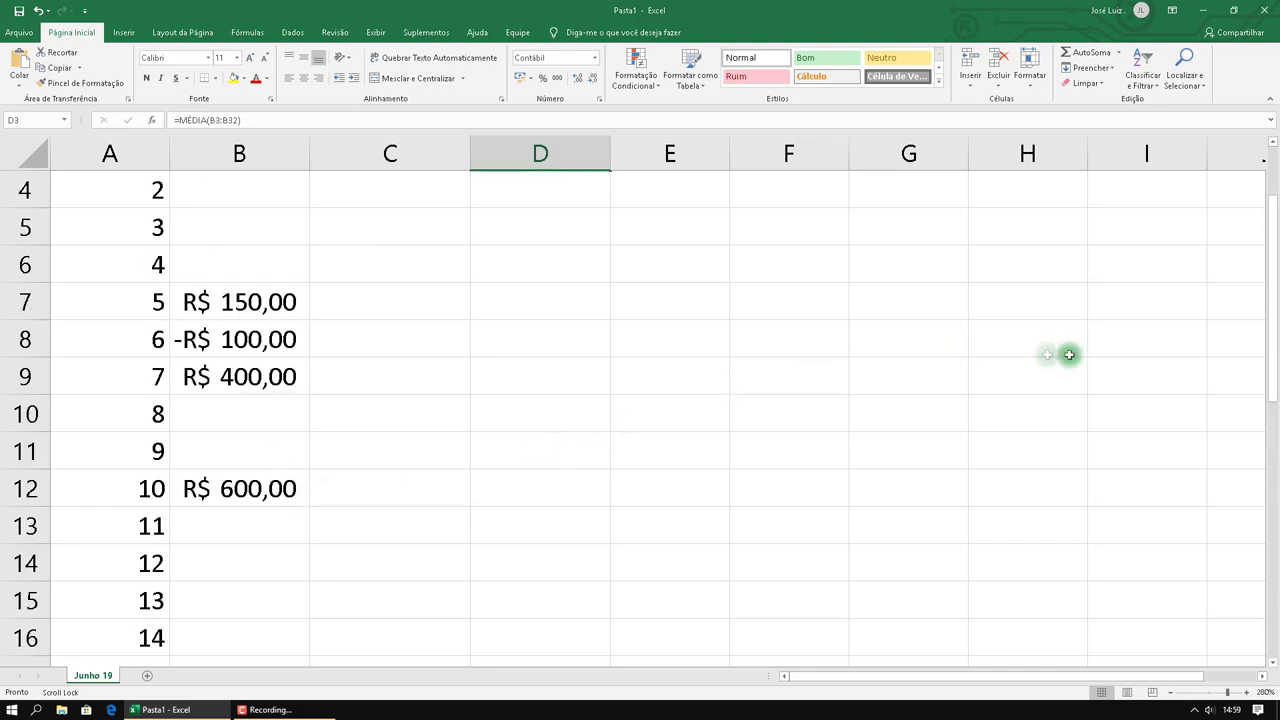
pyautogui.click(1174, 694)
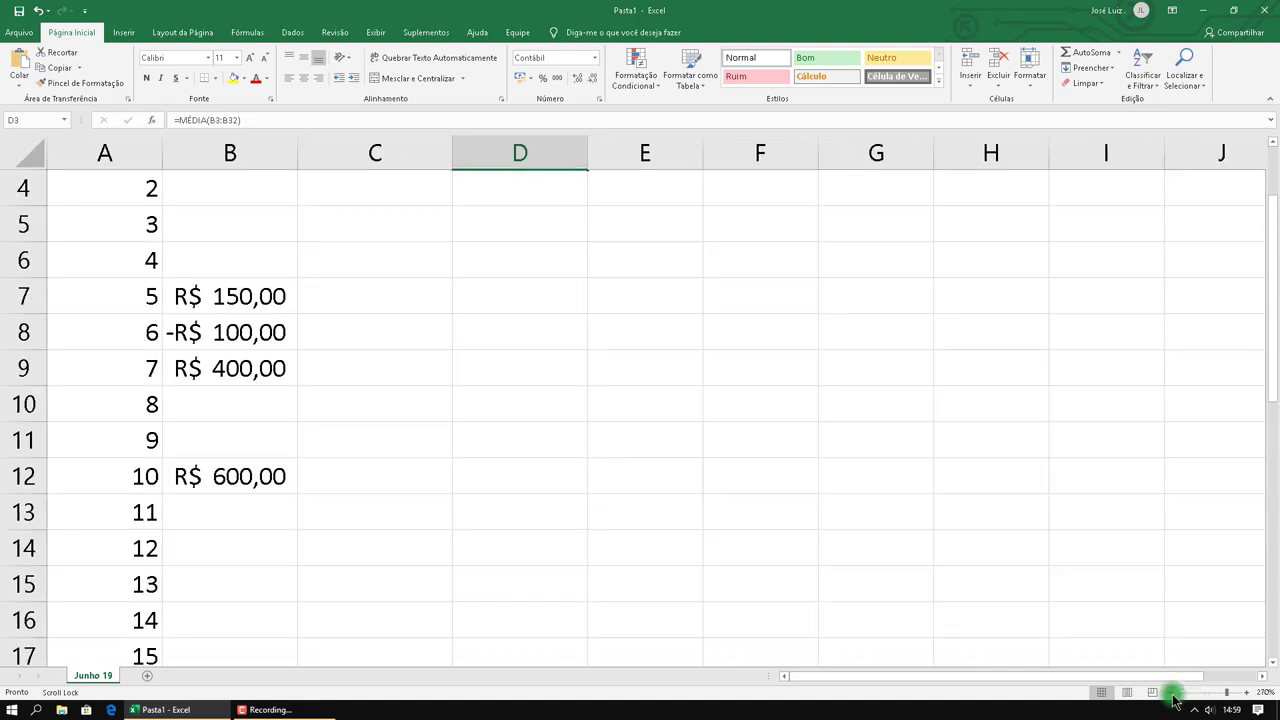
pyautogui.click(1174, 694)
pyautogui.click(1174, 694)
pyautogui.click(1174, 694)
pyautogui.click(1174, 694)
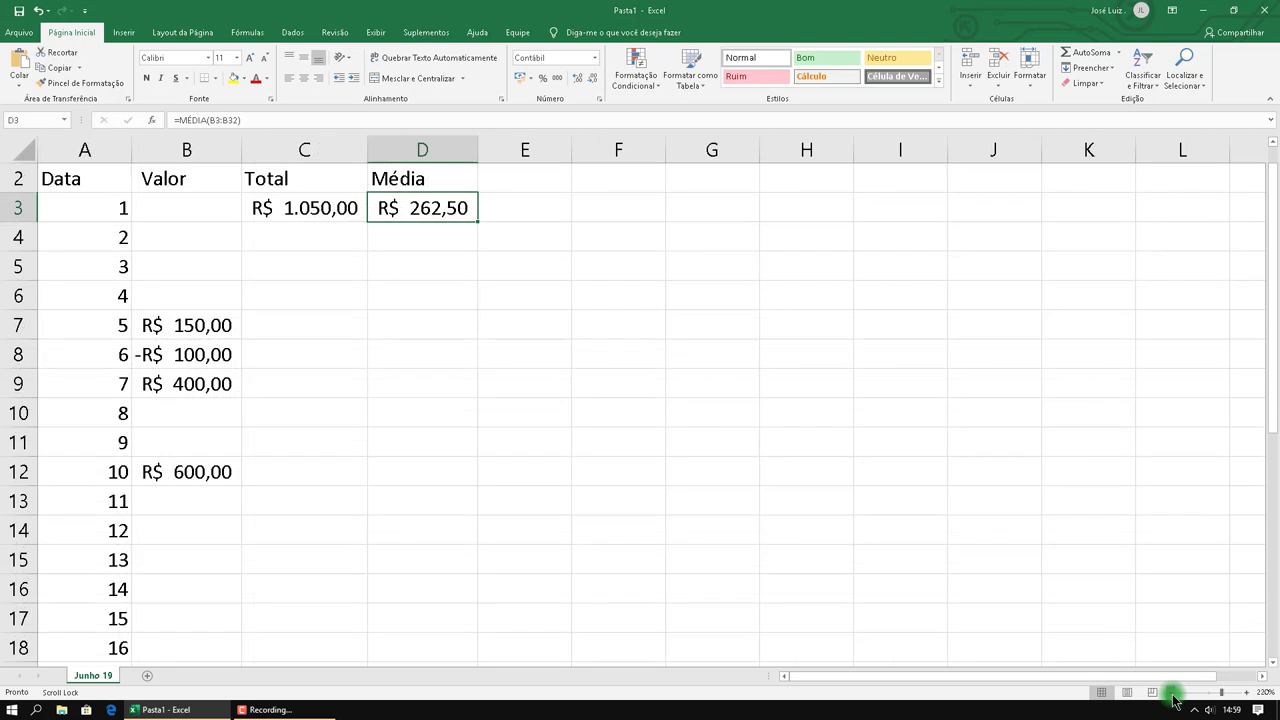
pyautogui.click(1174, 694)
pyautogui.click(1174, 694)
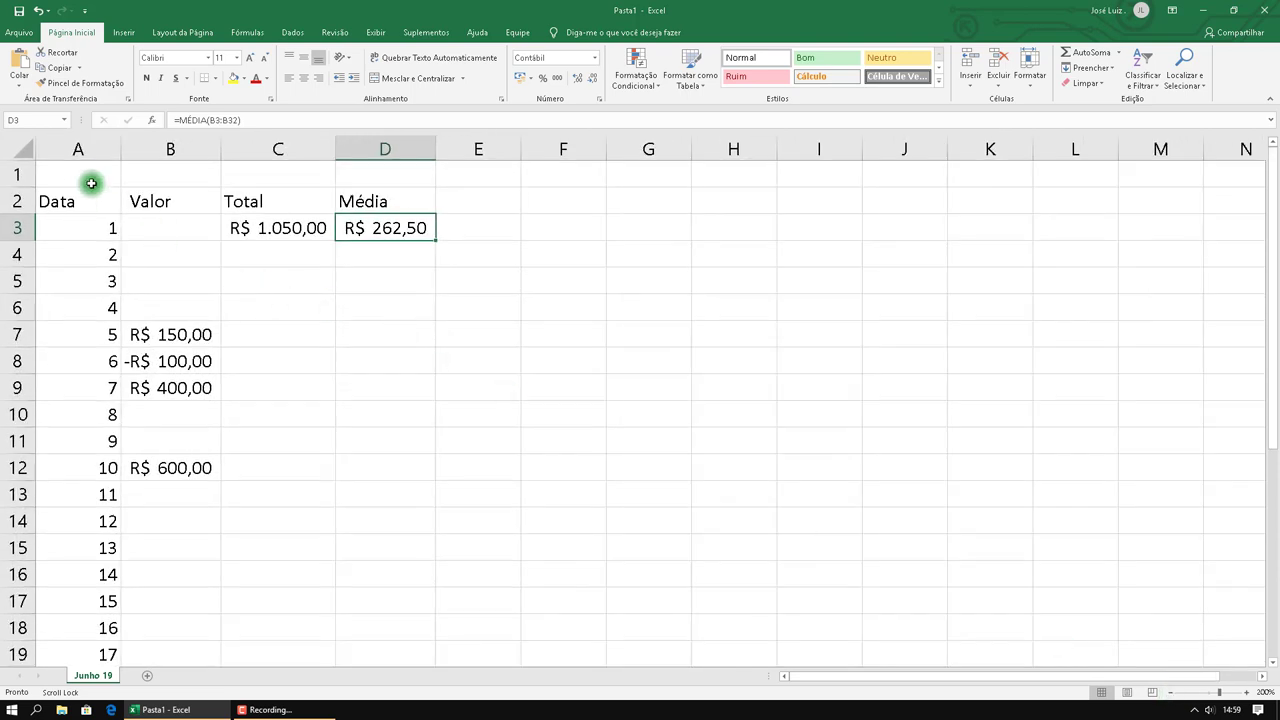
# Merge and centre A1:D1 with the title 'Operações Junho', then select the table A1:D32
pyautogui.moveTo(91, 178); pyautogui.dragTo(414, 184)
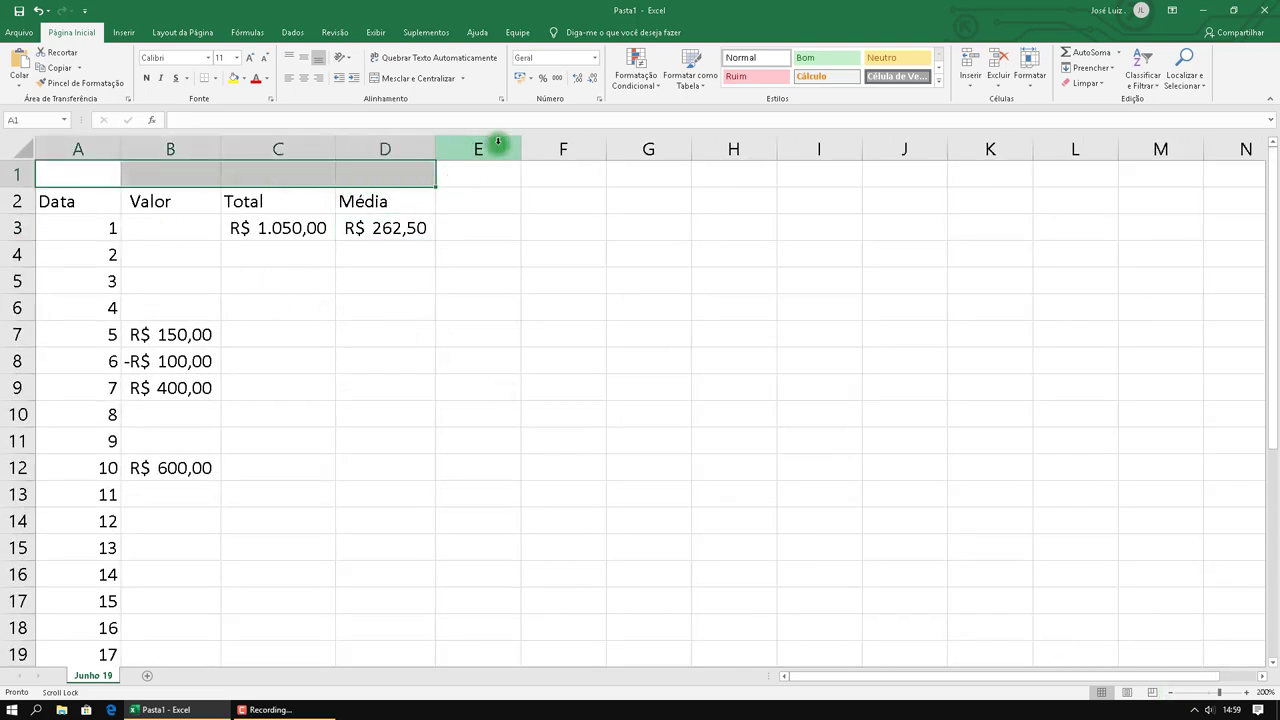
pyautogui.click(428, 78)
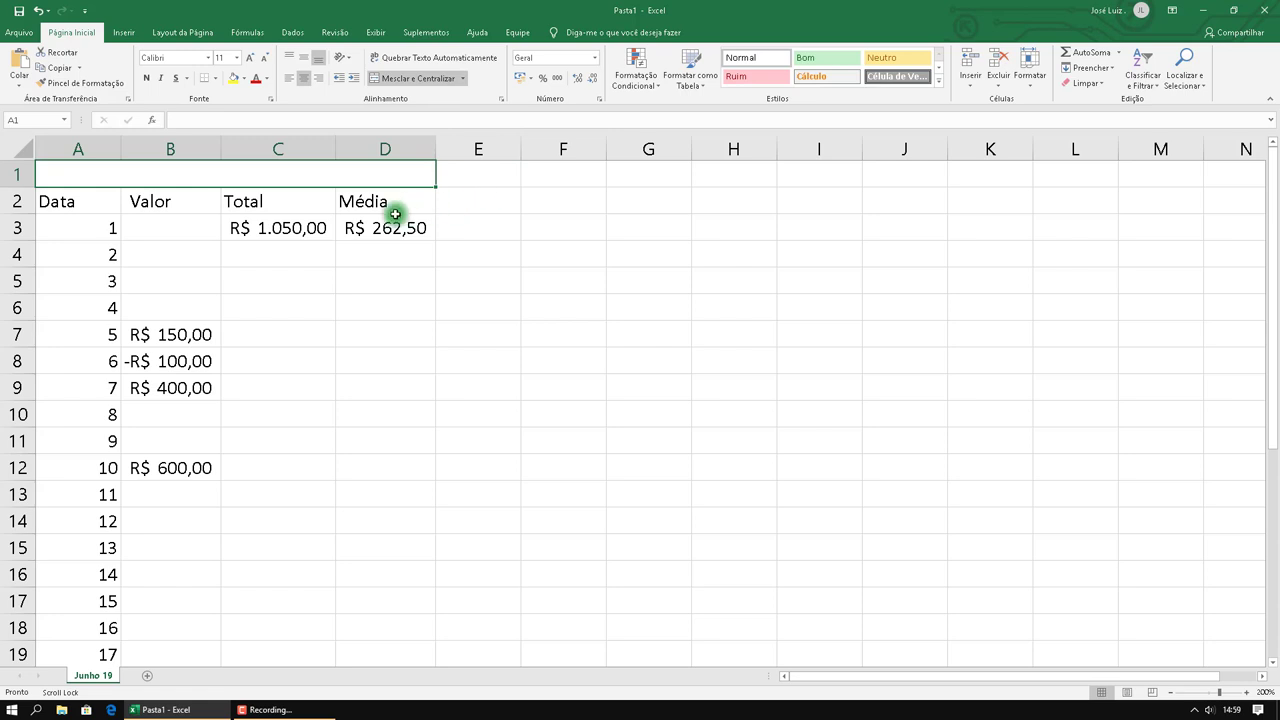
pyautogui.write('Operações Junho')
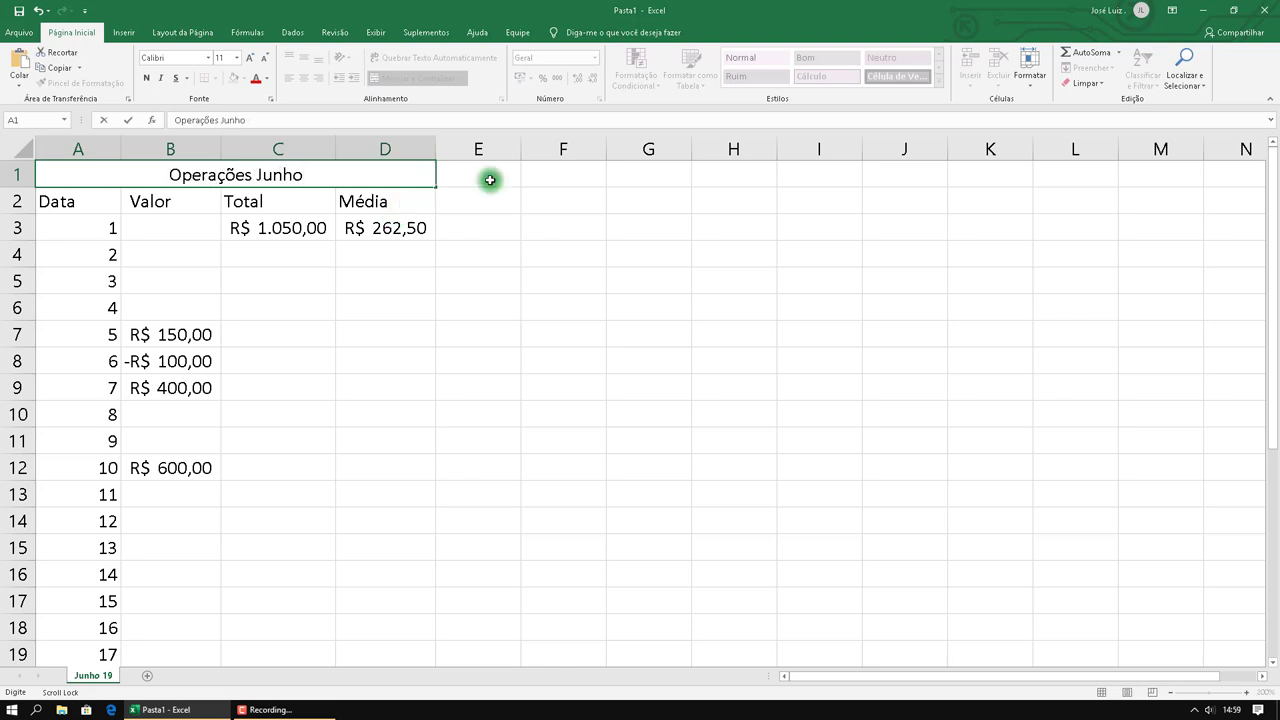
pyautogui.click(674, 306)
pyautogui.moveTo(286, 177)
pyautogui.mouseDown()
pyautogui.moveTo(275, 312)
pyautogui.moveTo(295, 668)
pyautogui.moveTo(277, 635)
pyautogui.mouseUp()
# Copy the June table into a new sheet named 'Julho'
pyautogui.hotkey('ctrl', 'c')
pyautogui.click(148, 676)
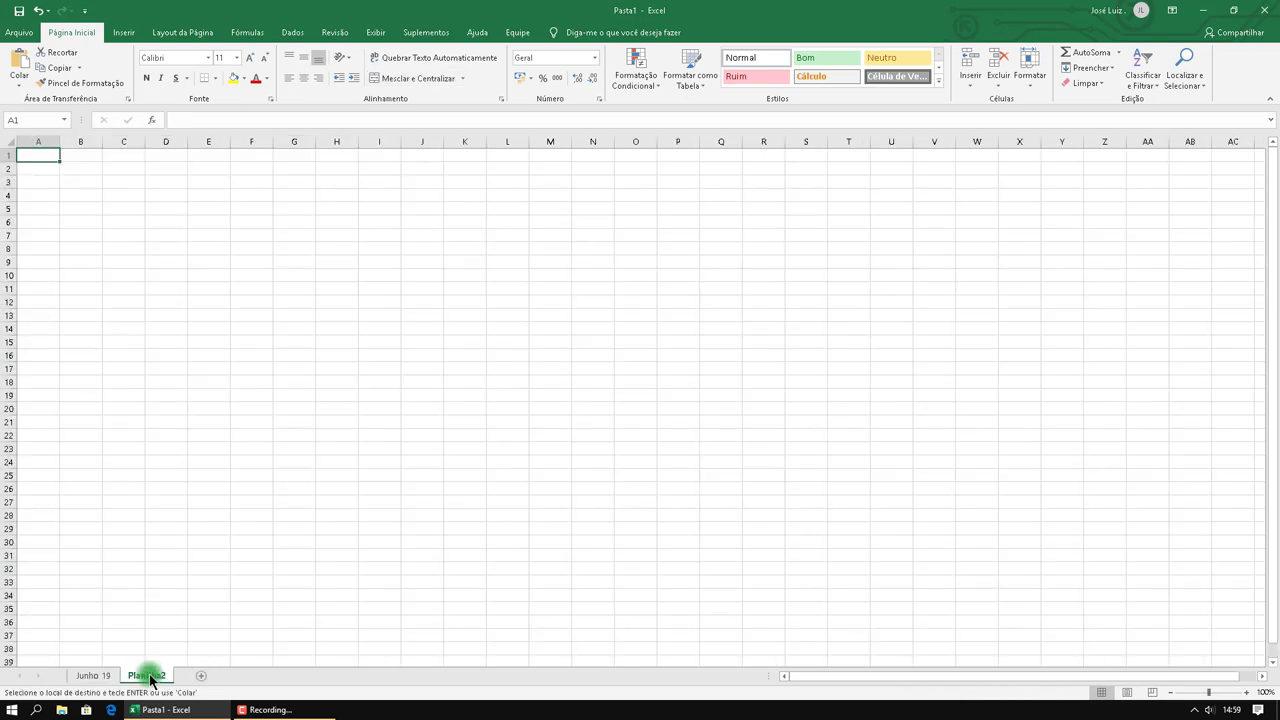
pyautogui.rightClick(150, 676)
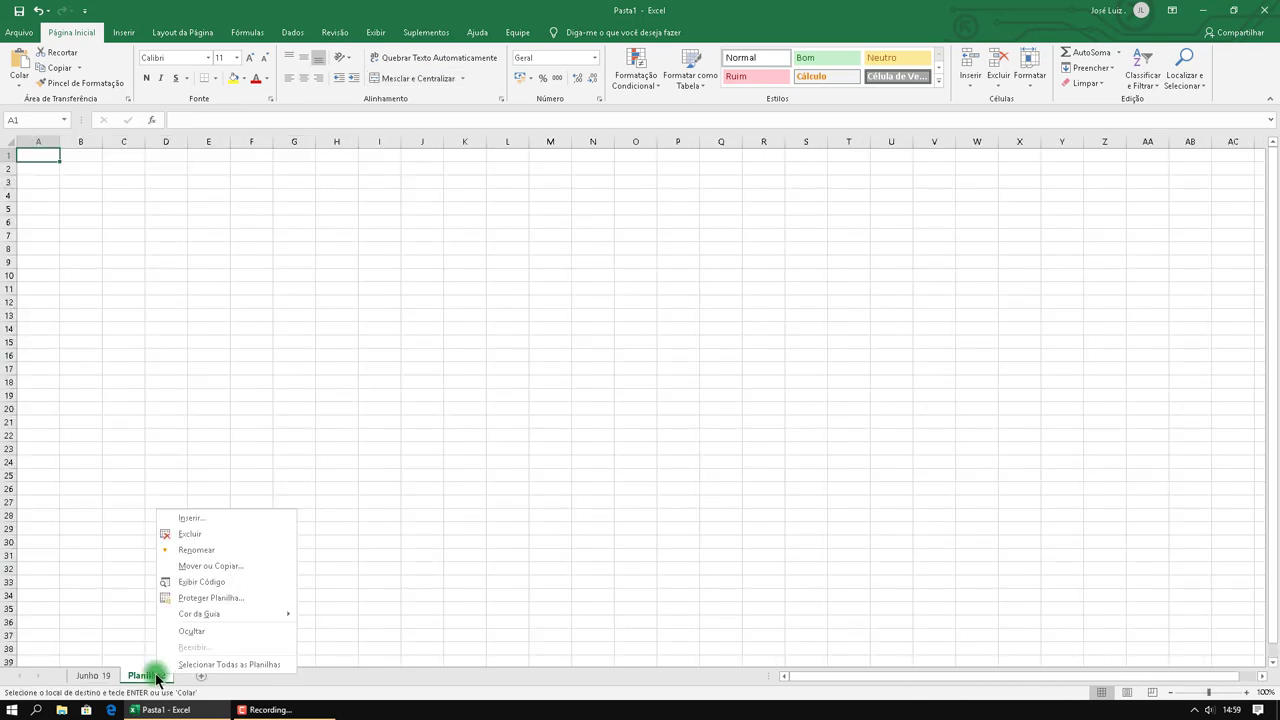
pyautogui.click(197, 551)
pyautogui.write('Julho')
pyautogui.press('Return')
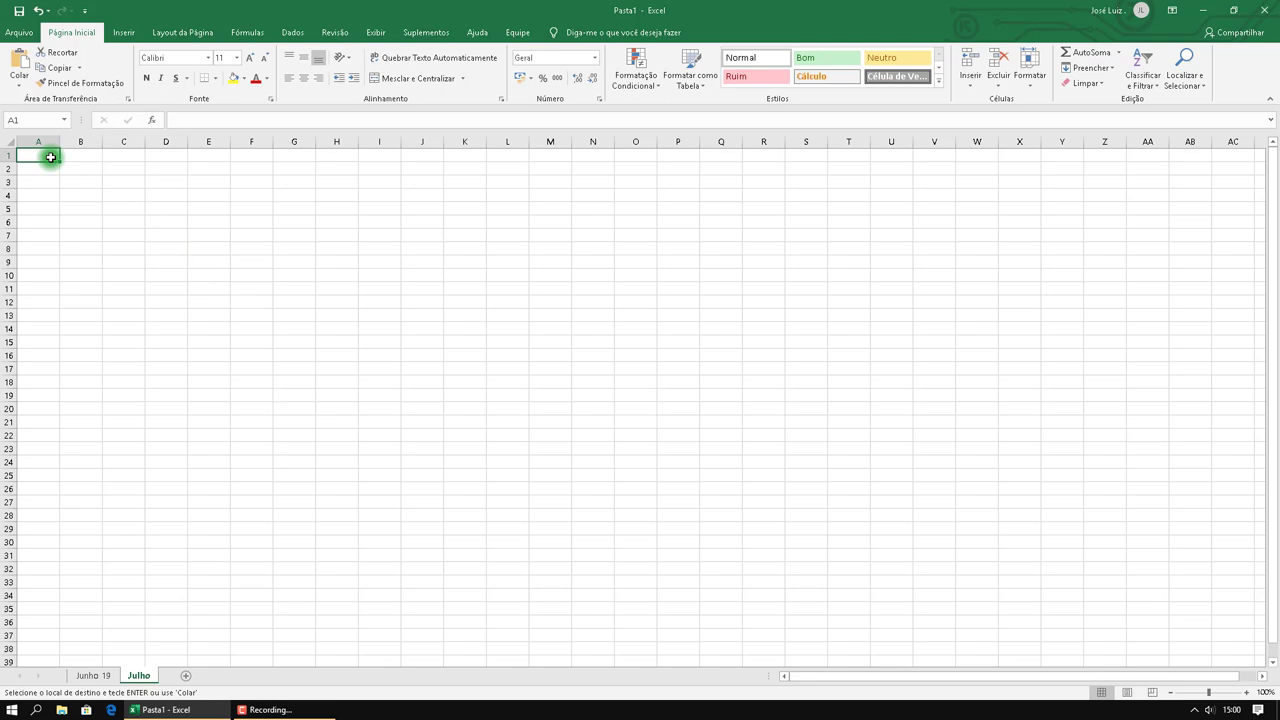
pyautogui.hotkey('ctrl', 'v')
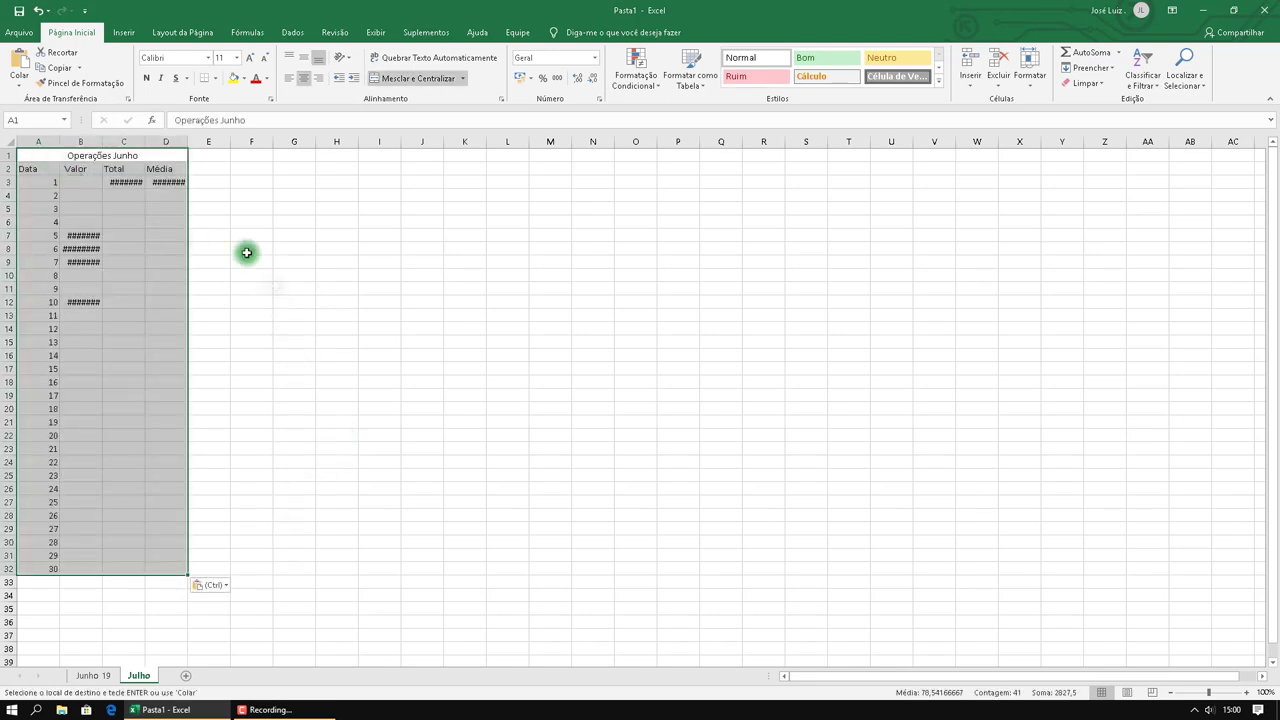
# Auto-fit columns B, C and D so the values, Total and Média show in full
pyautogui.doubleClick(102, 142)
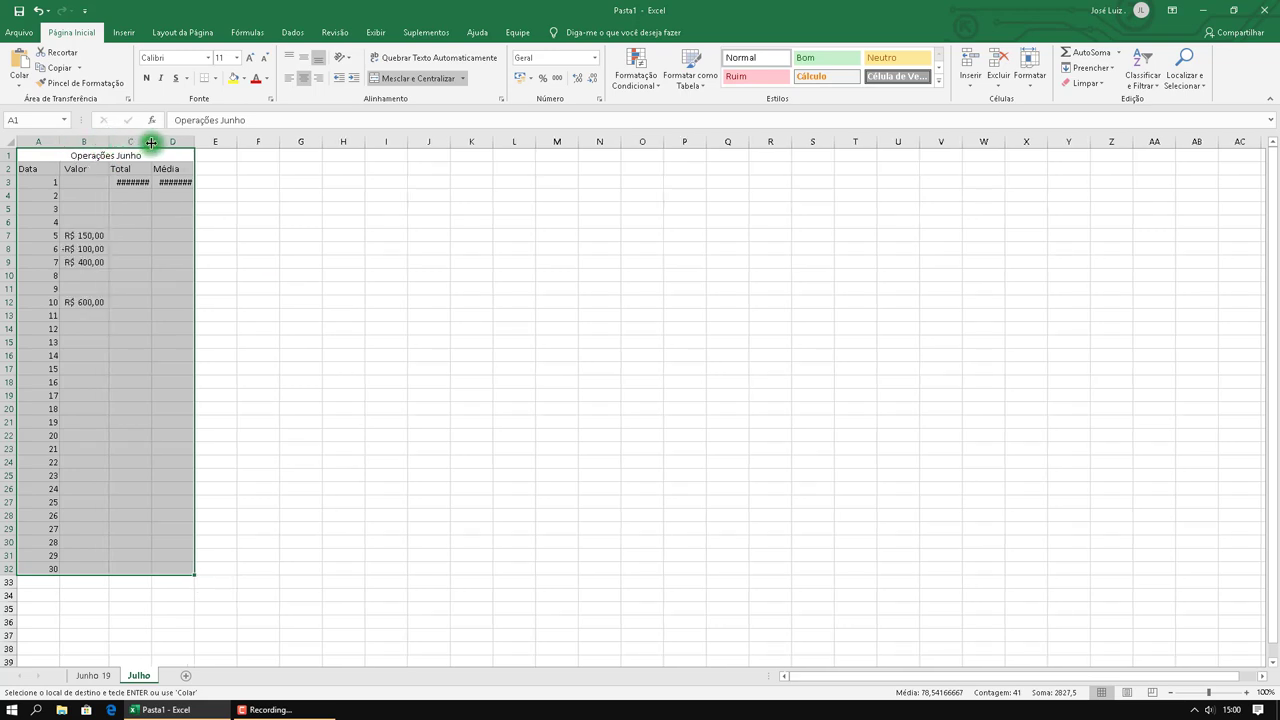
pyautogui.doubleClick(151, 142)
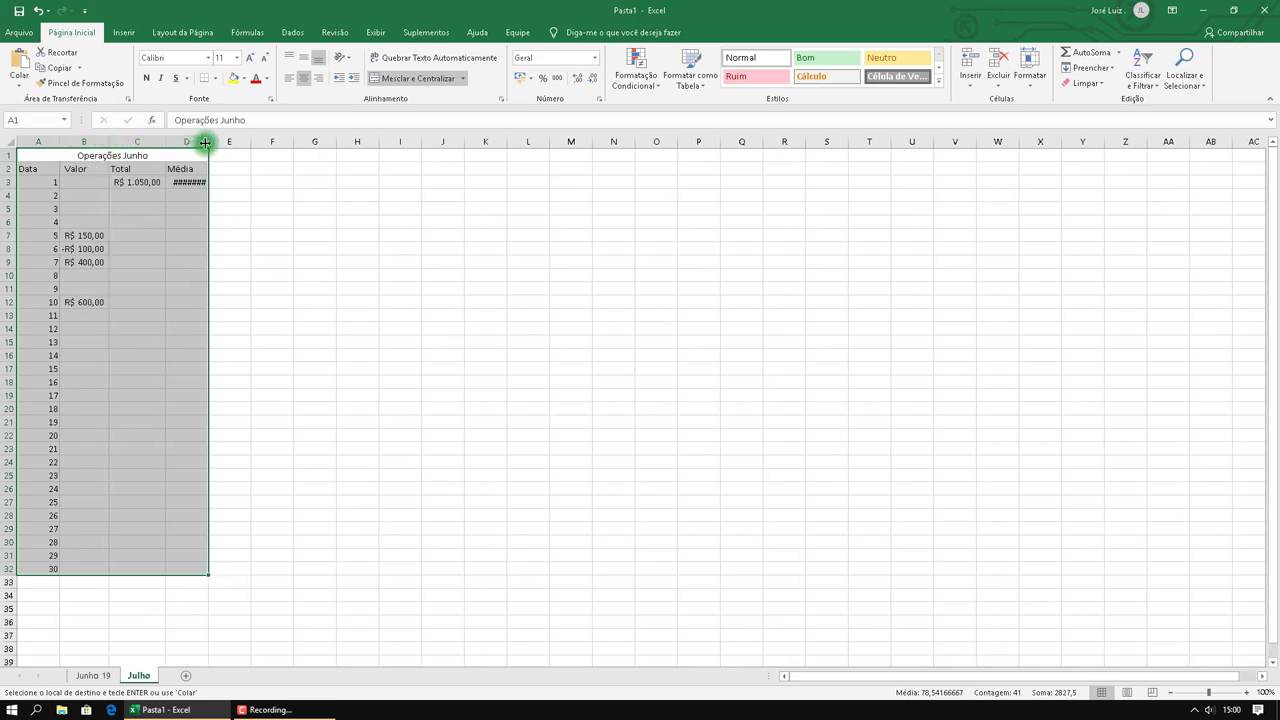
pyautogui.doubleClick(208, 142)
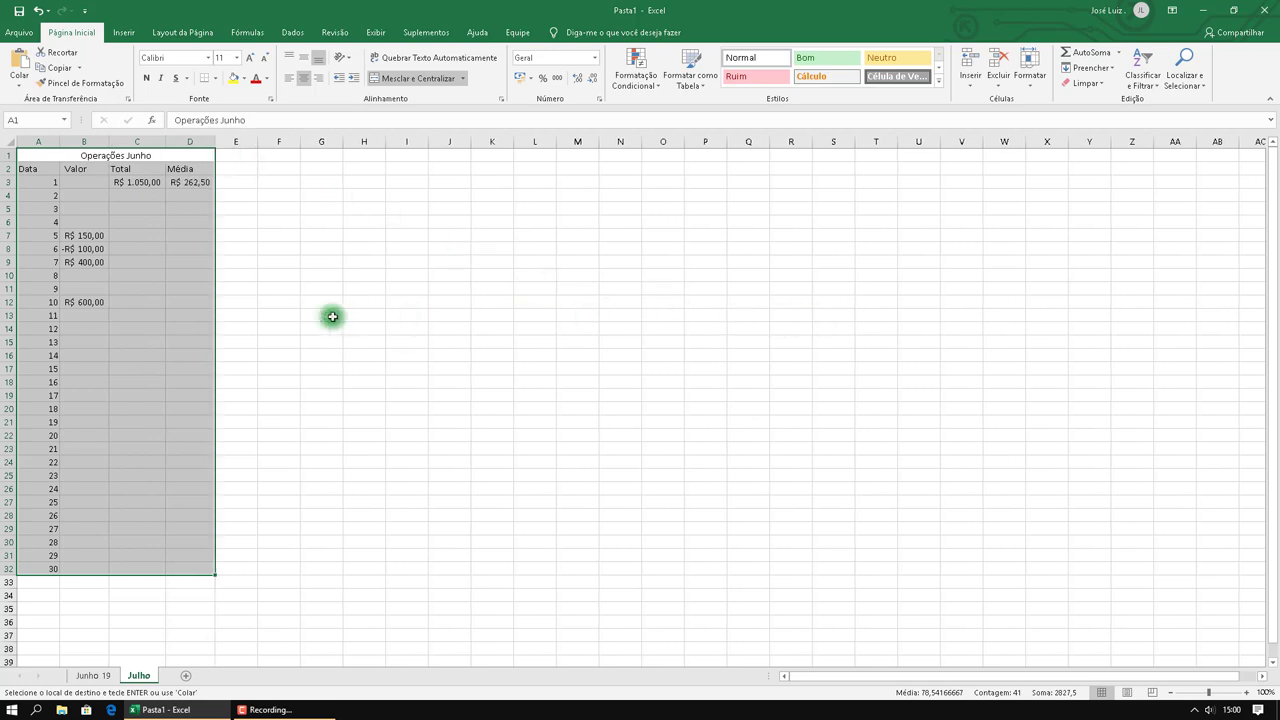
pyautogui.moveTo(89, 235); pyautogui.dragTo(89, 303)
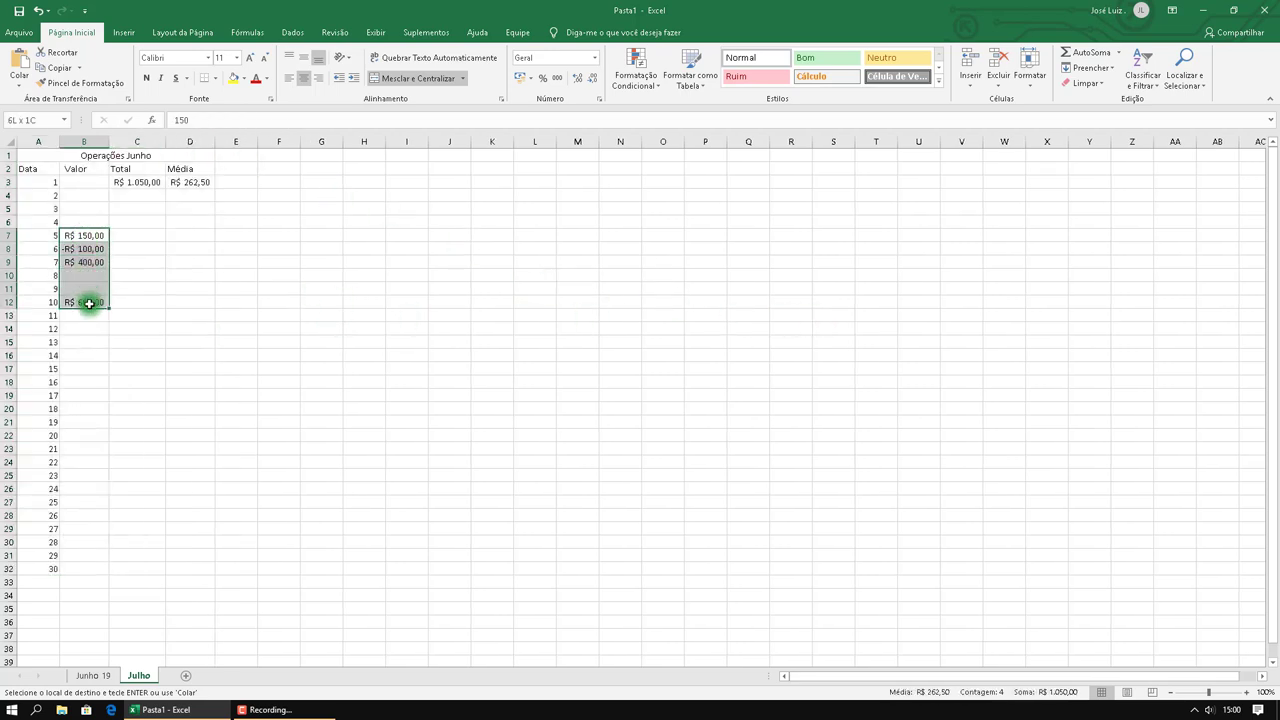
# Clear the copied values in B7:B12 and check dates in the system calendar
pyautogui.press('Delete')
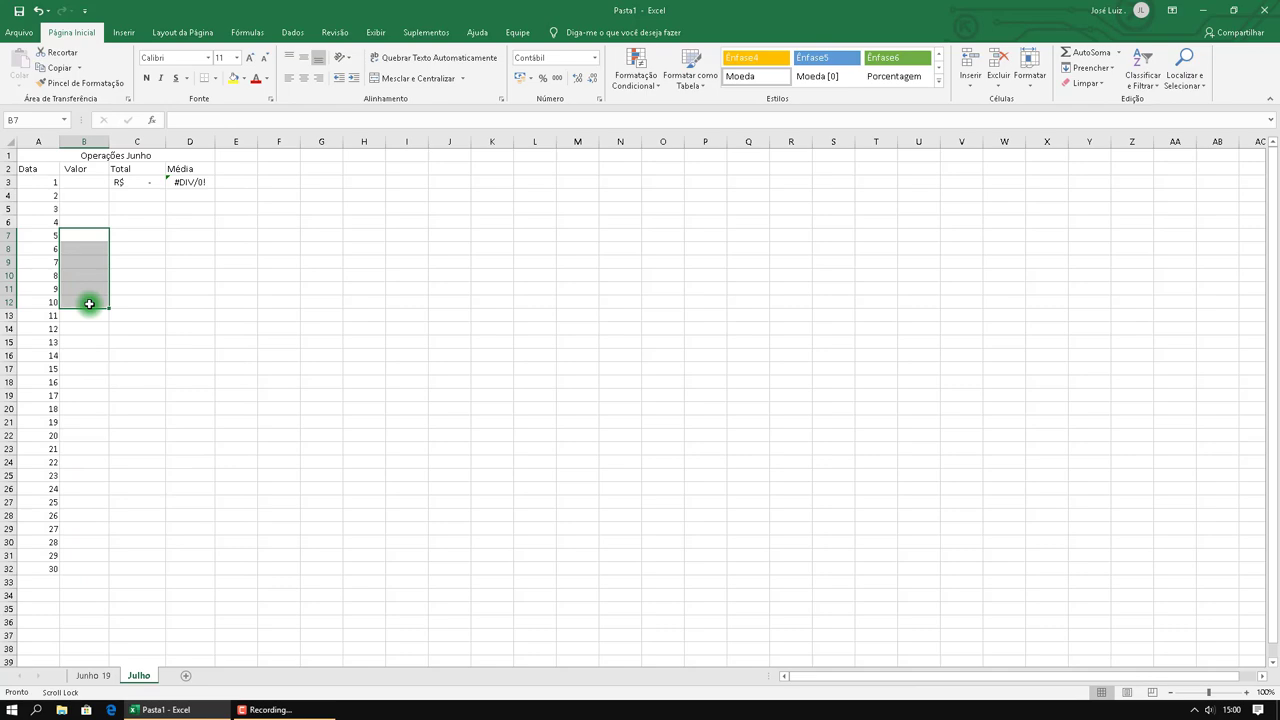
pyautogui.click(1248, 705)
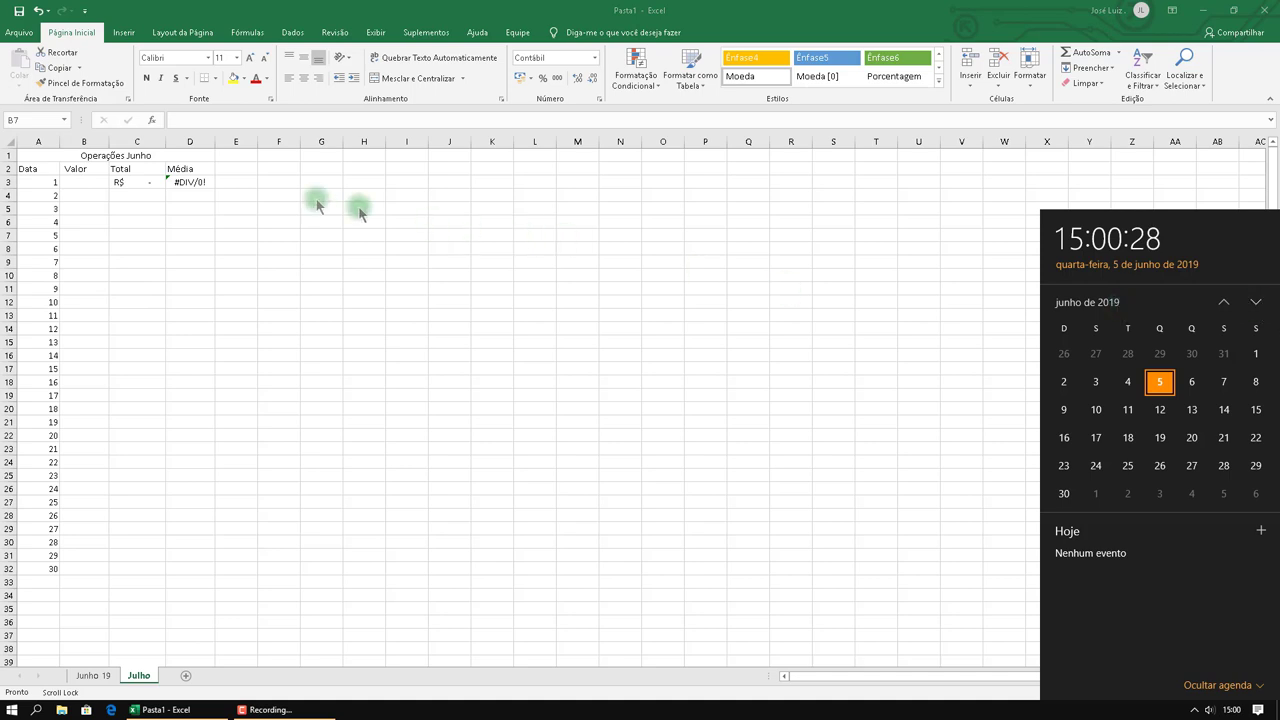
pyautogui.click(138, 150)
# Edit the A1 title to read 'Operações Julho'
pyautogui.click(143, 155)
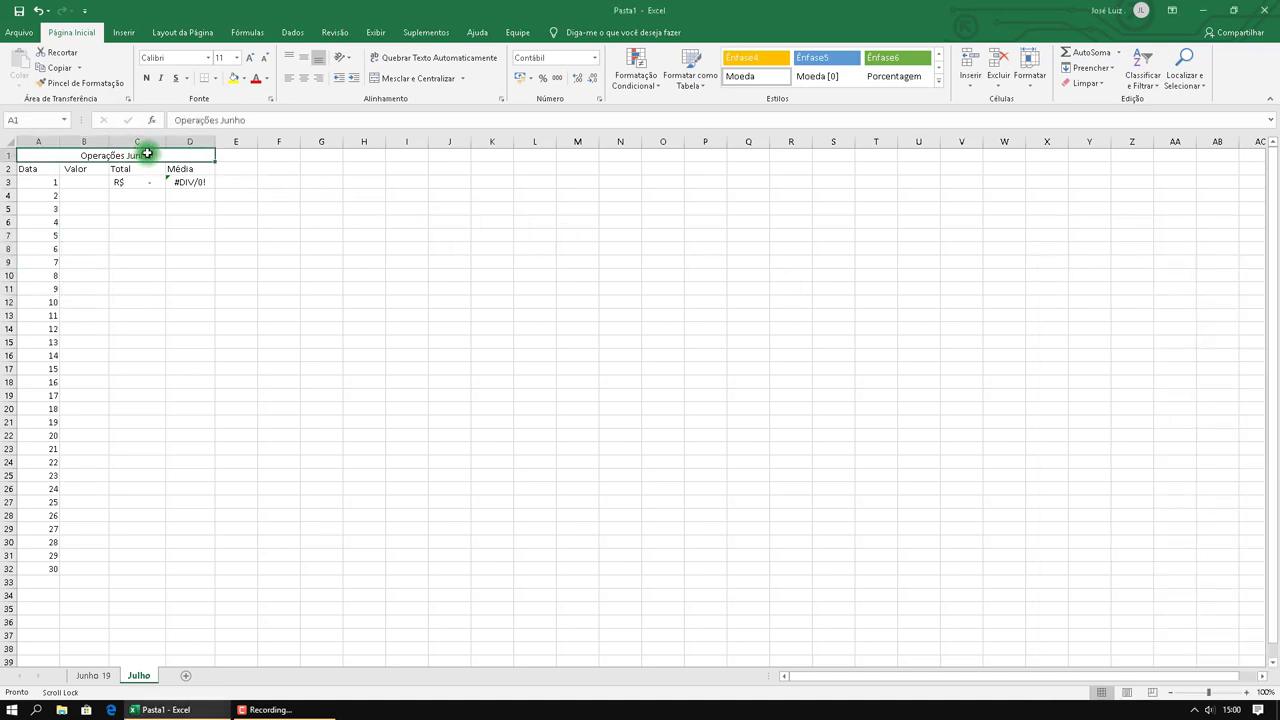
pyautogui.doubleClick(163, 155)
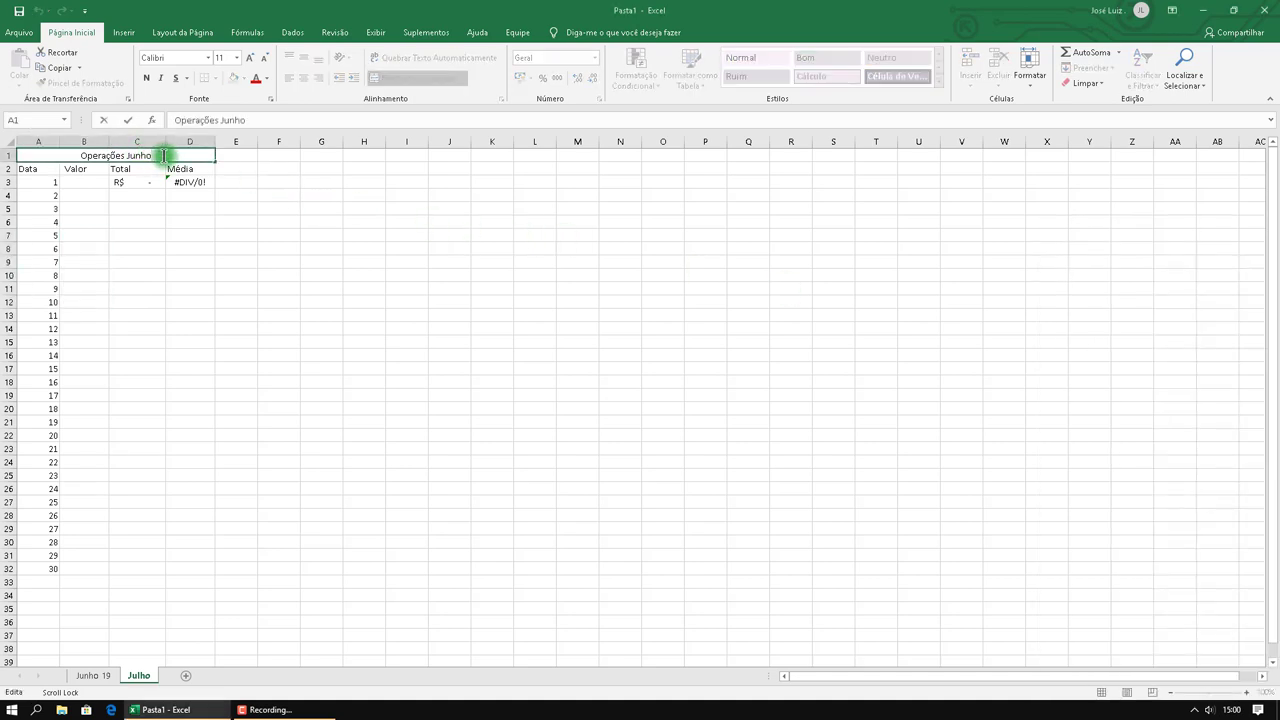
pyautogui.press('BackSpace')
pyautogui.press('BackSpace')
pyautogui.press('BackSpace')
pyautogui.write('ho')
pyautogui.press('BackSpace')
pyautogui.press('BackSpace')
pyautogui.write('lho')
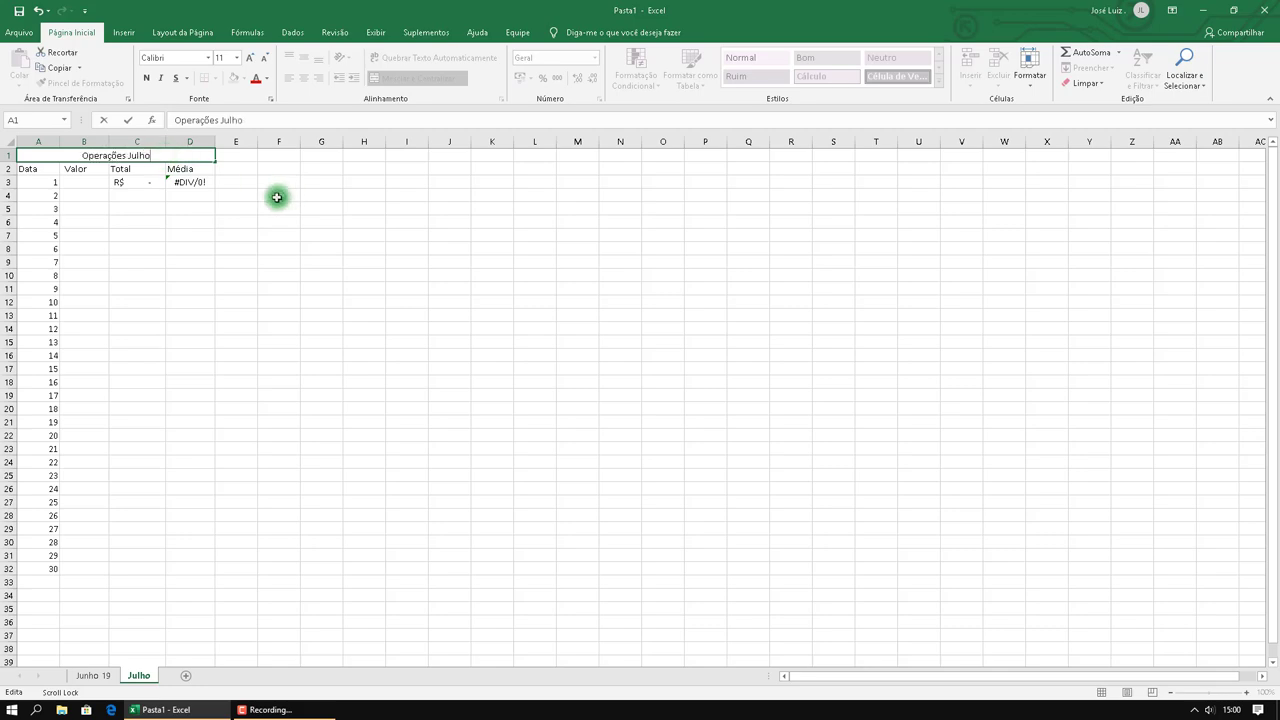
pyautogui.click(278, 195)
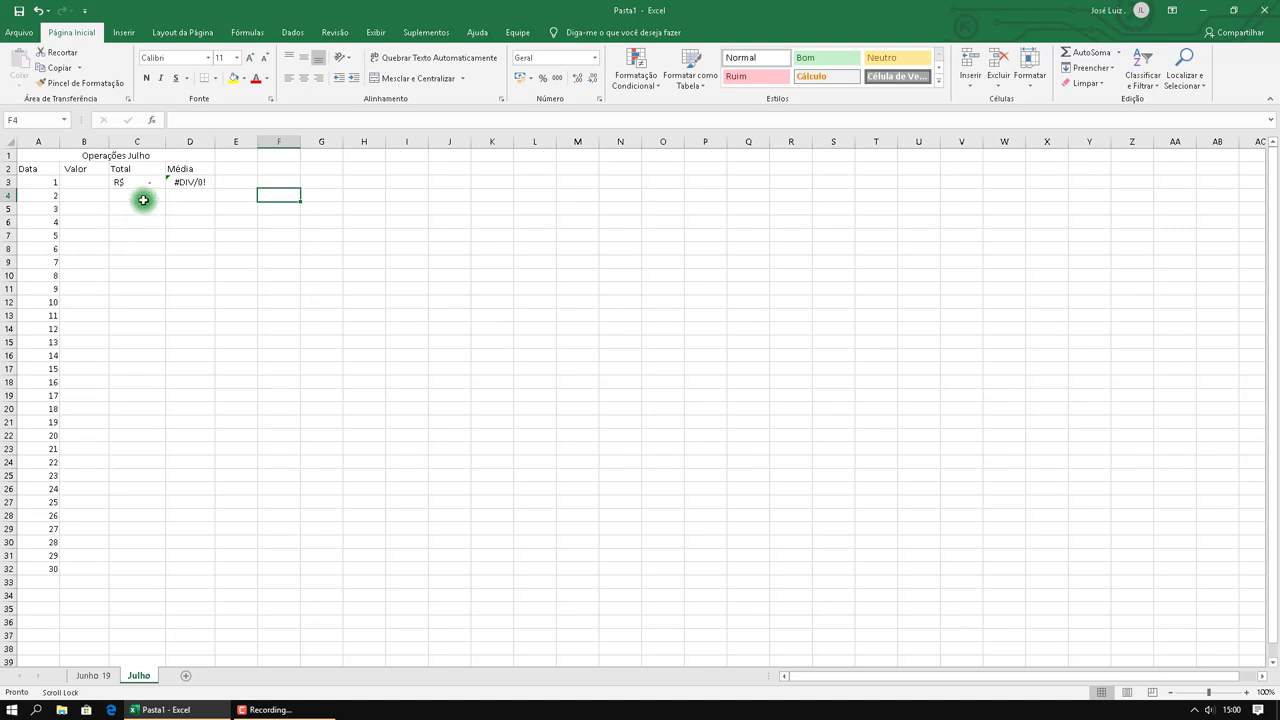
pyautogui.click(1232, 710)
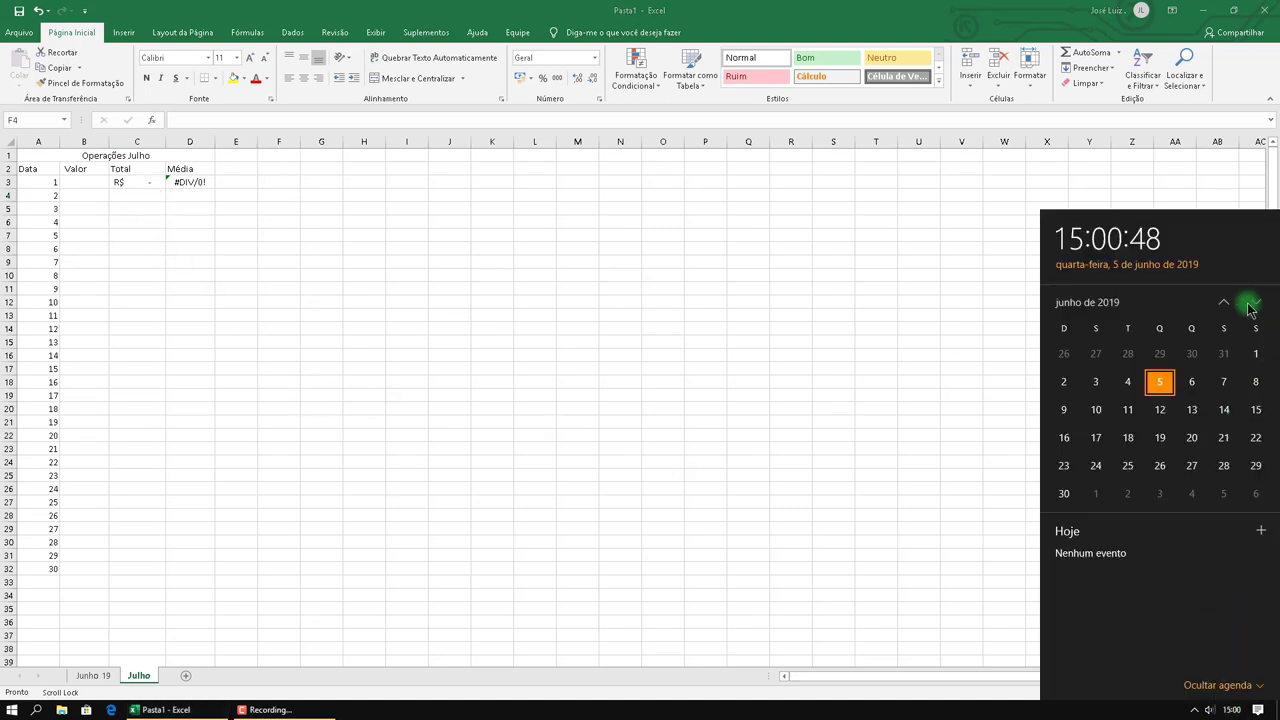
# Check July 2019 dates in the system calendar
pyautogui.click(1224, 302)
pyautogui.click(1256, 305)
pyautogui.click(1256, 305)
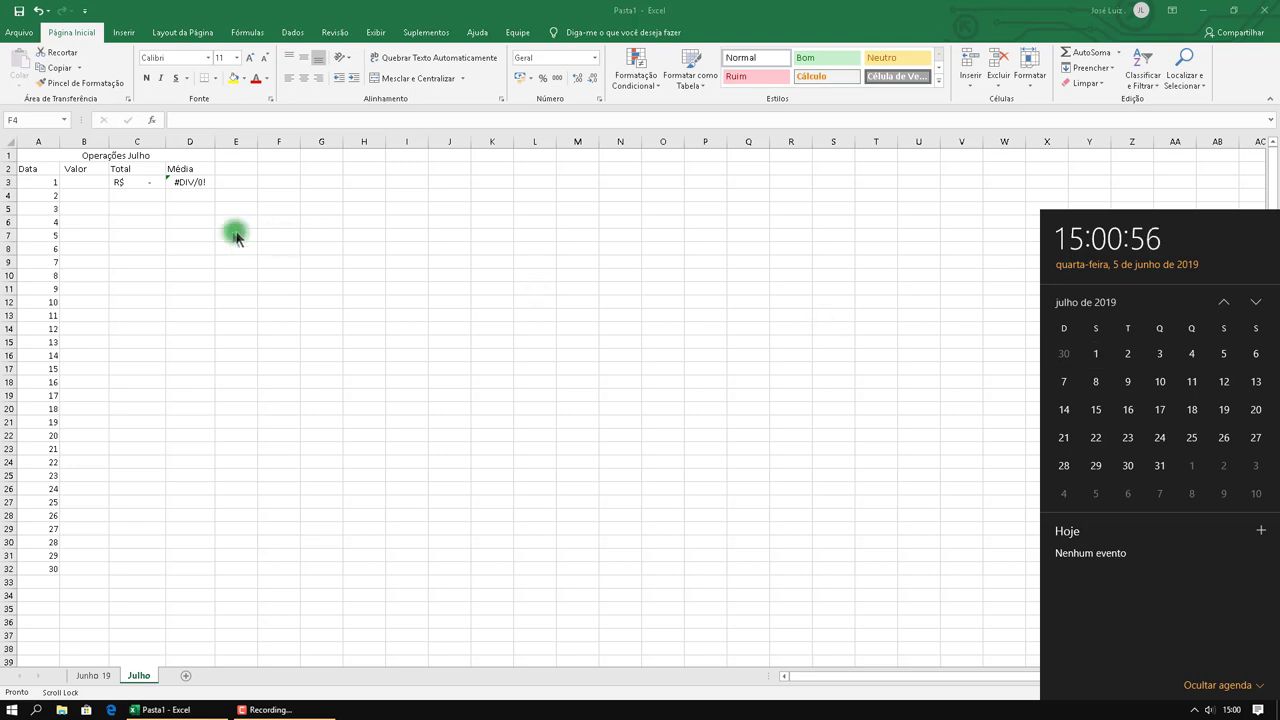
pyautogui.click(75, 193)
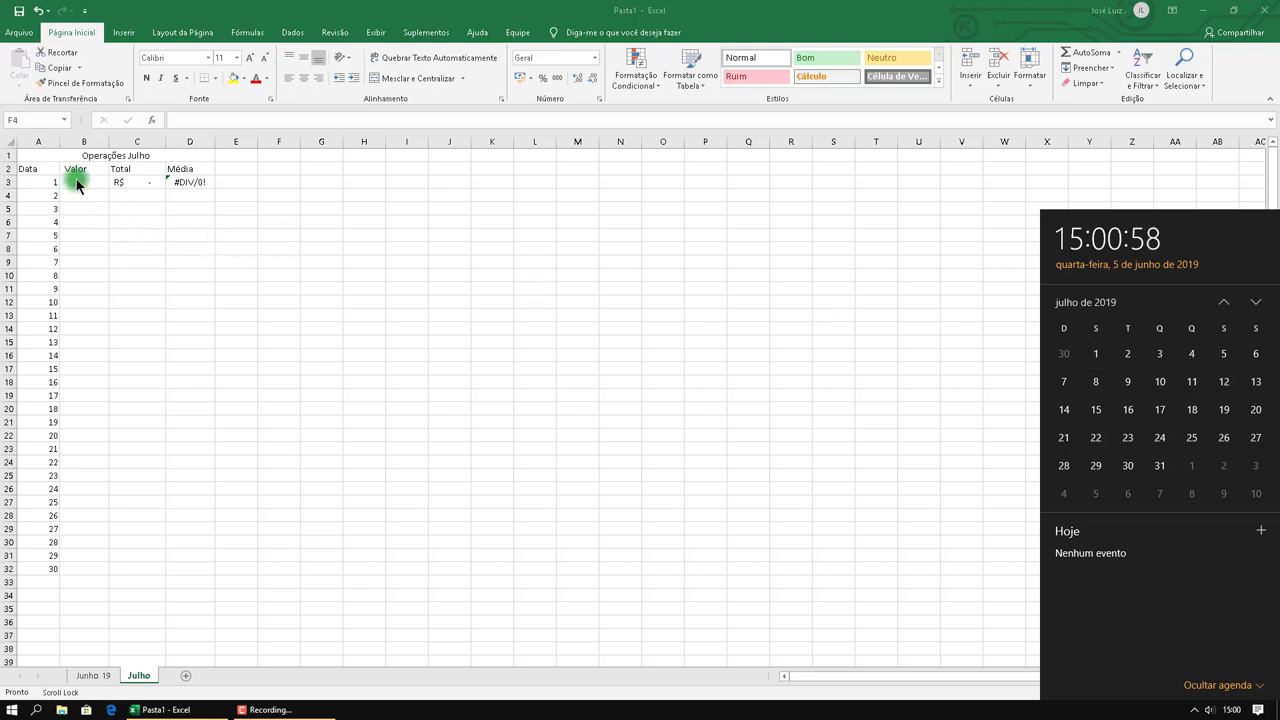
# Enter the July values for days 1–4 in B3:B6
pyautogui.click(77, 182)
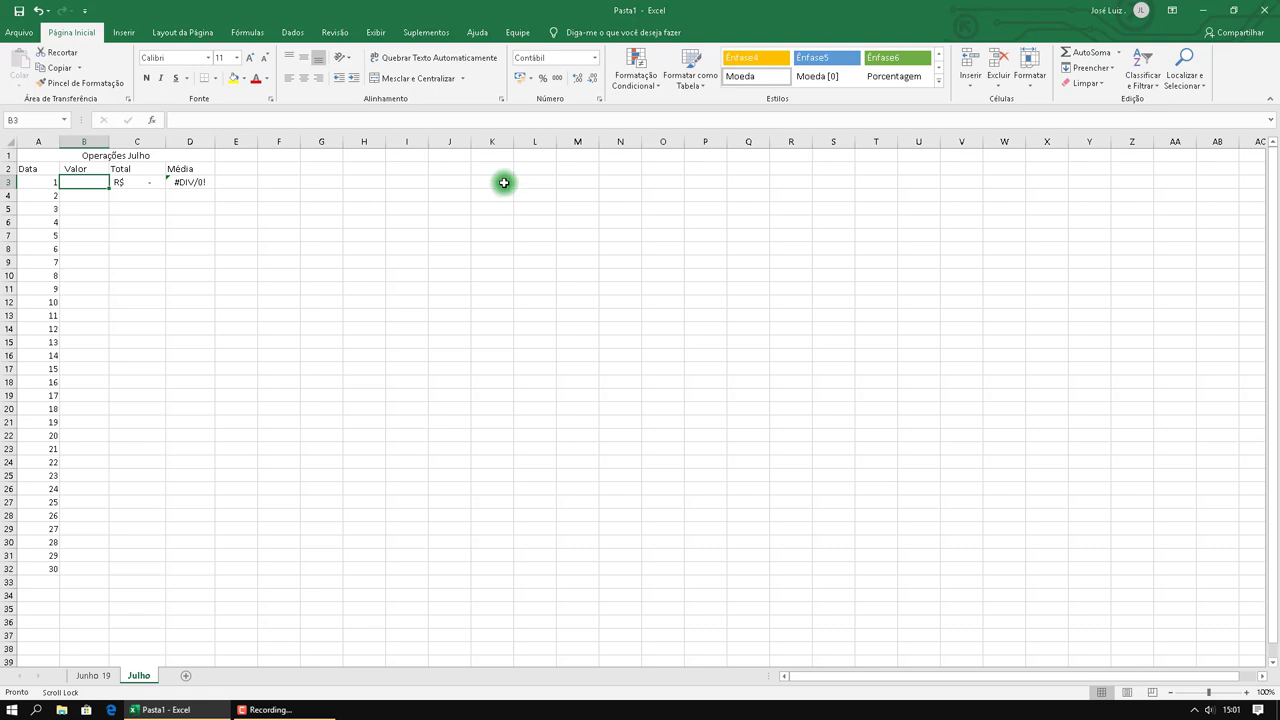
pyautogui.write('4')
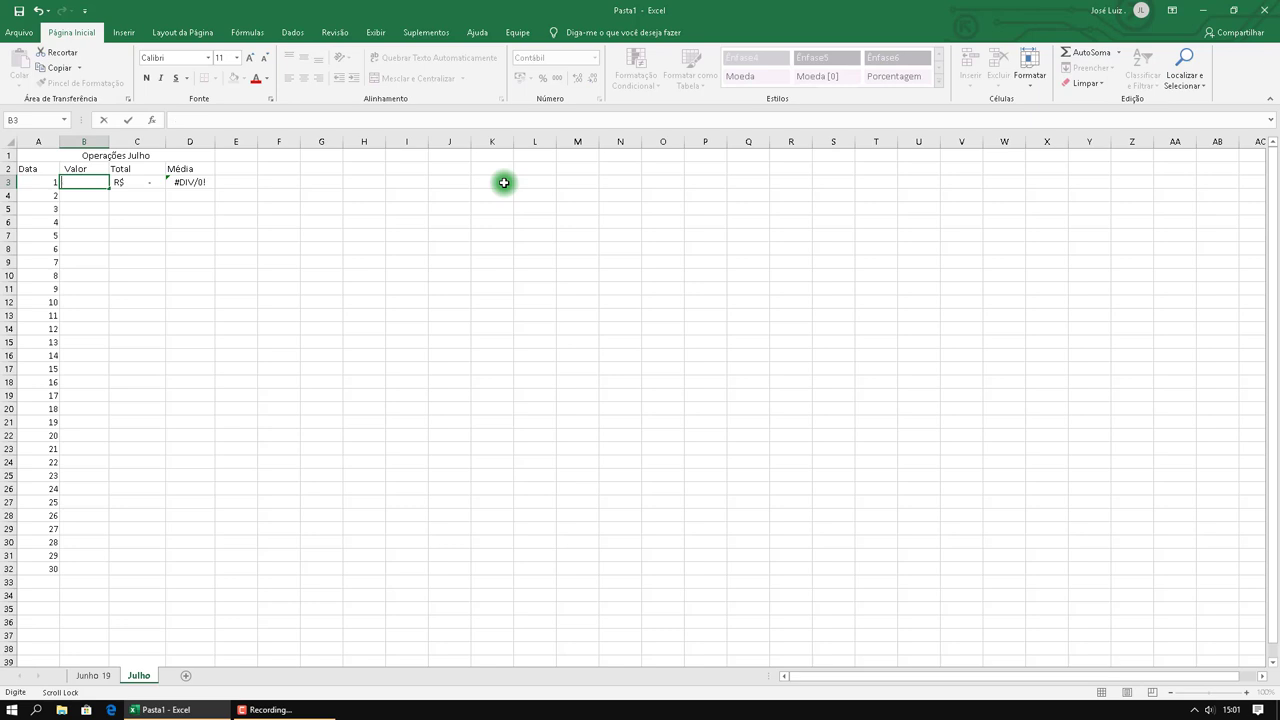
pyautogui.press('Return')
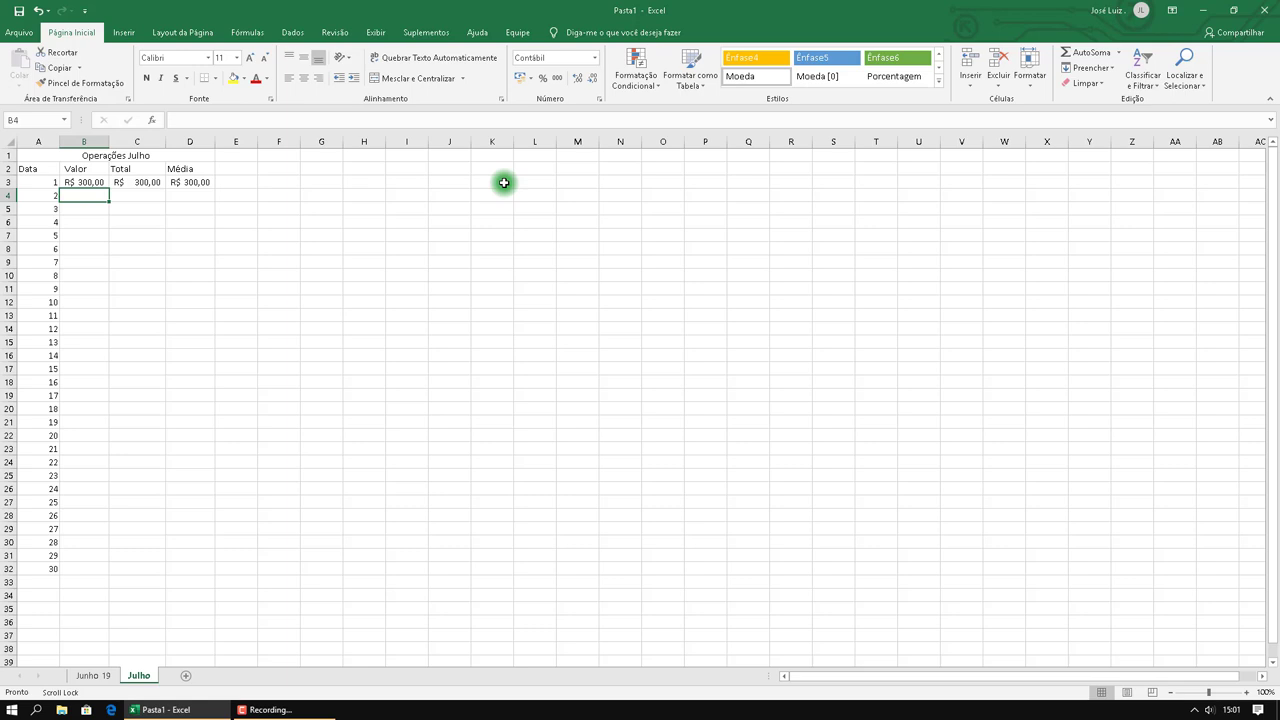
pyautogui.write('50')
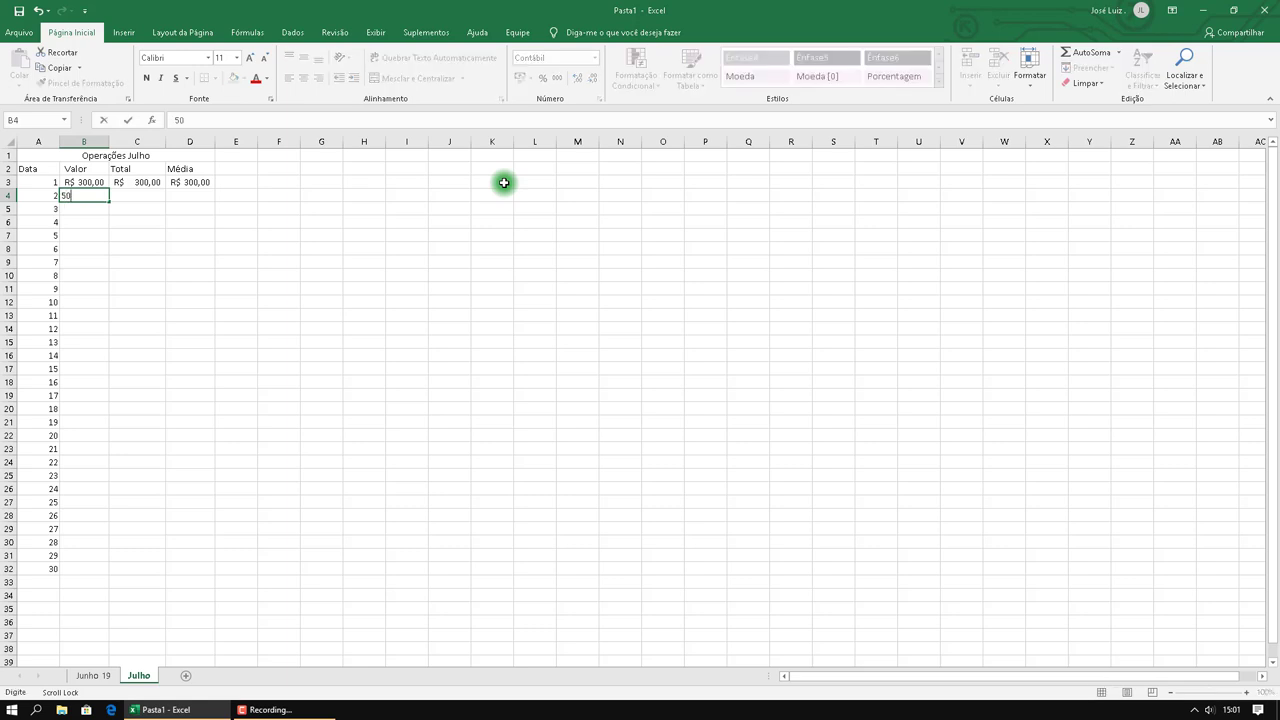
pyautogui.press('Return')
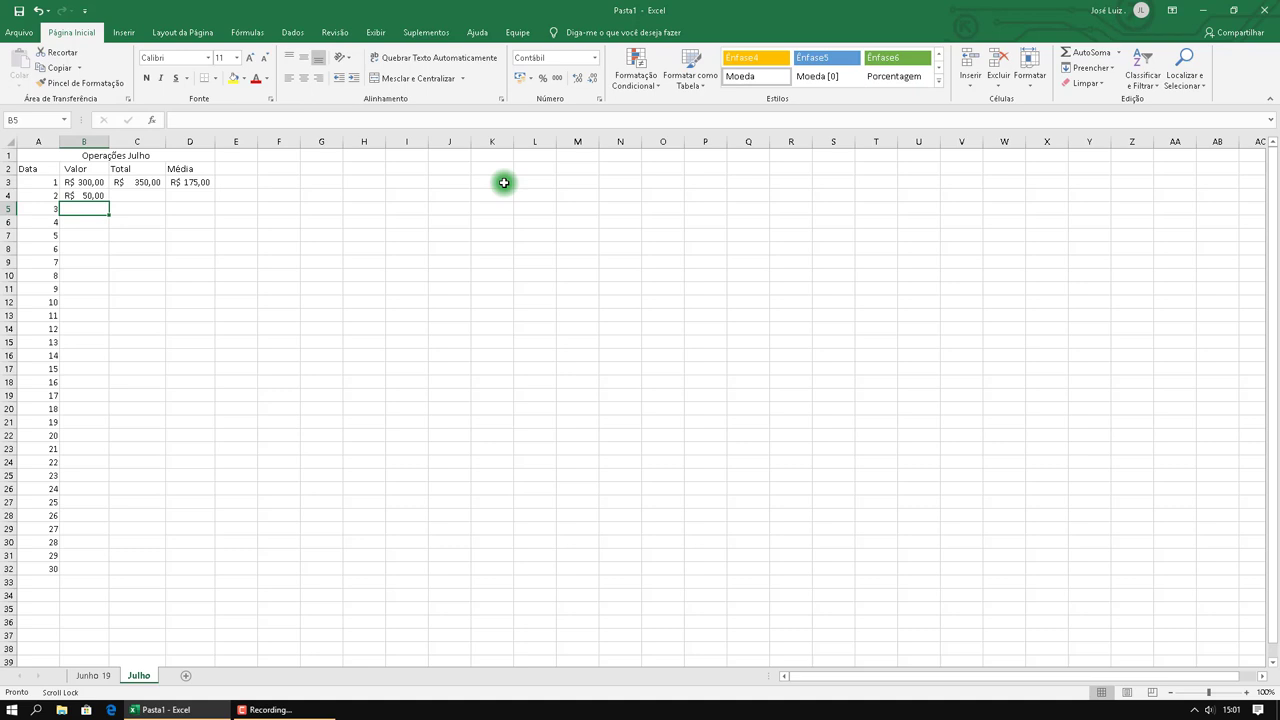
pyautogui.write('70')
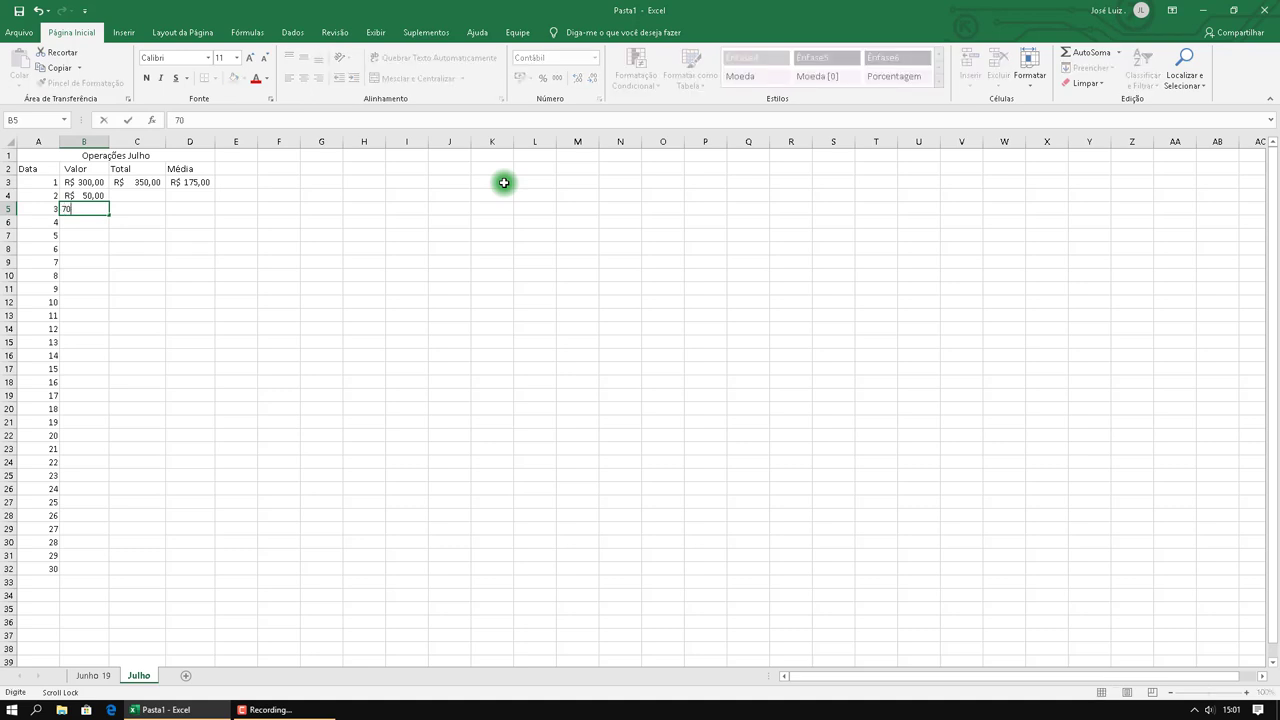
pyautogui.press('Return')
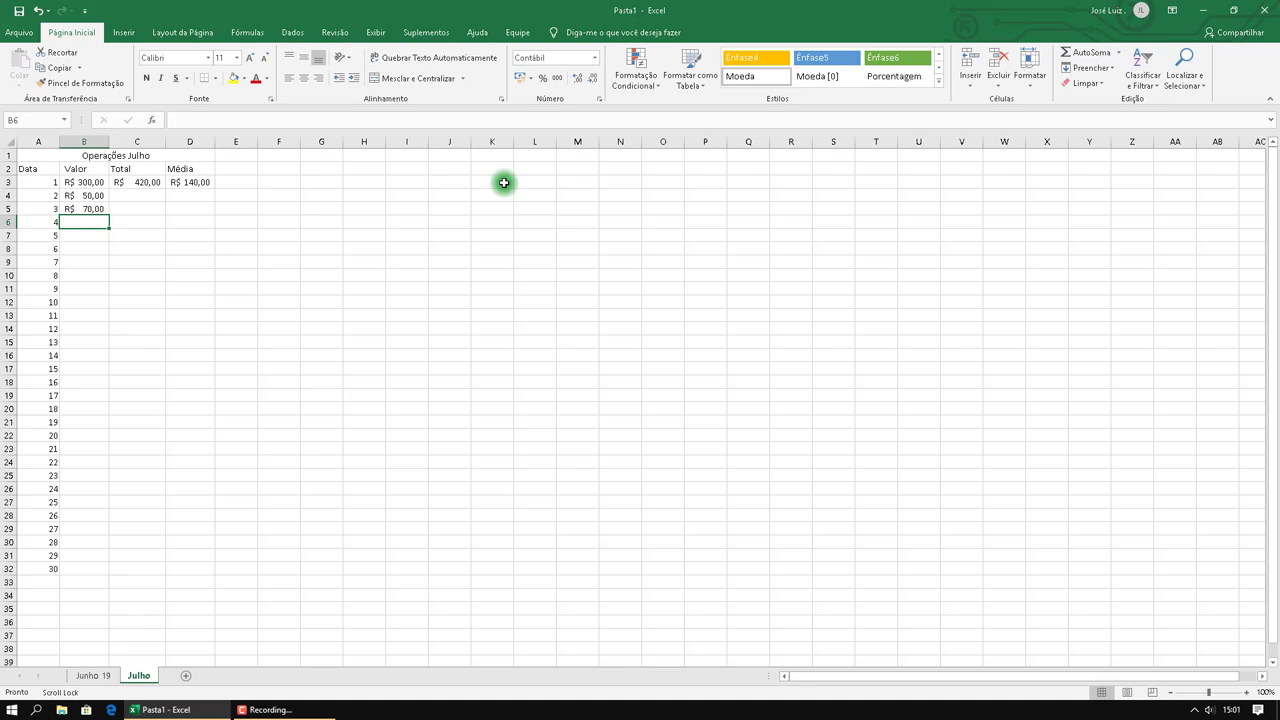
pyautogui.write('110')
pyautogui.press('Return')
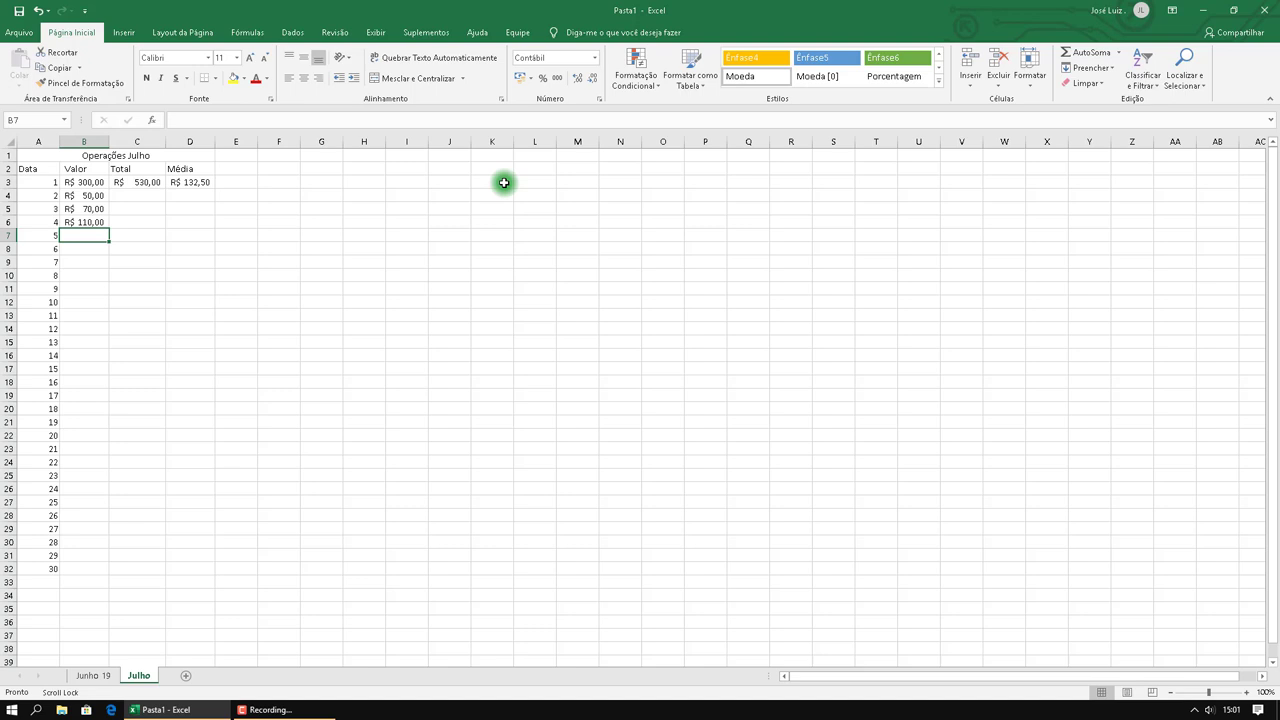
# Enter 160, 200, -50 and -100 for days 5–8 in B7:B10
pyautogui.write('160')
pyautogui.press('Return')
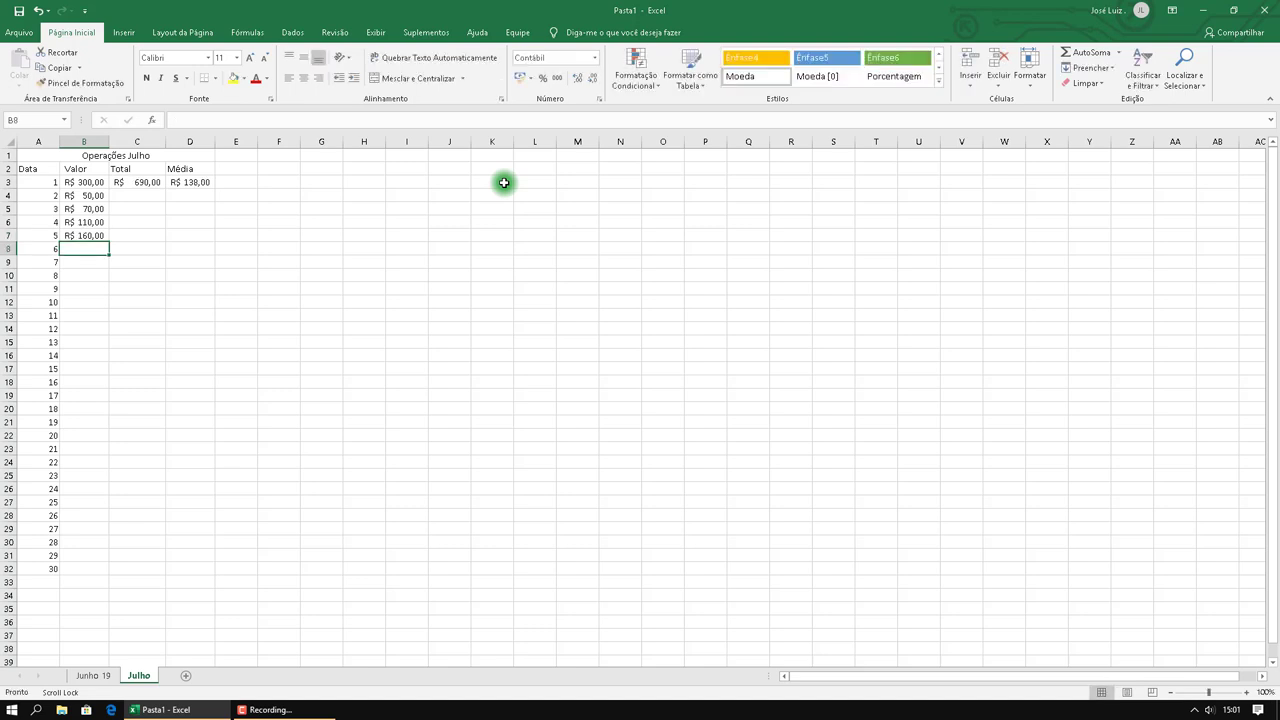
pyautogui.write('200')
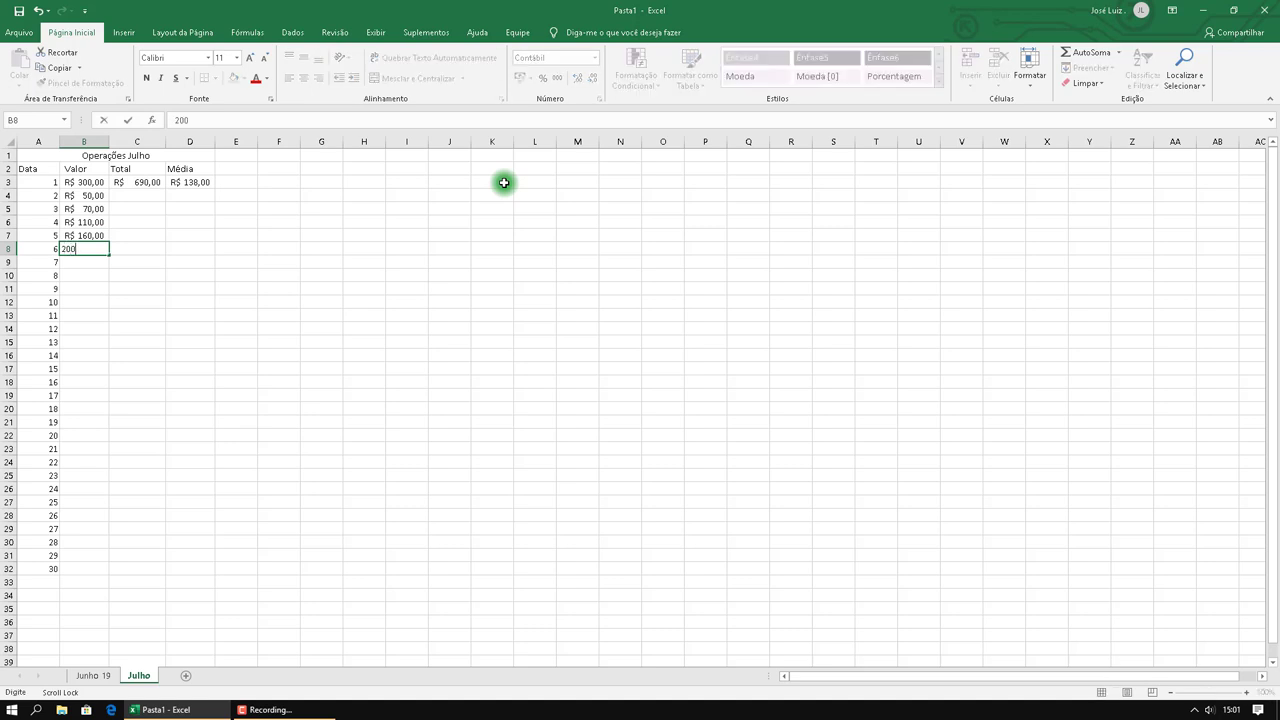
pyautogui.press('Return')
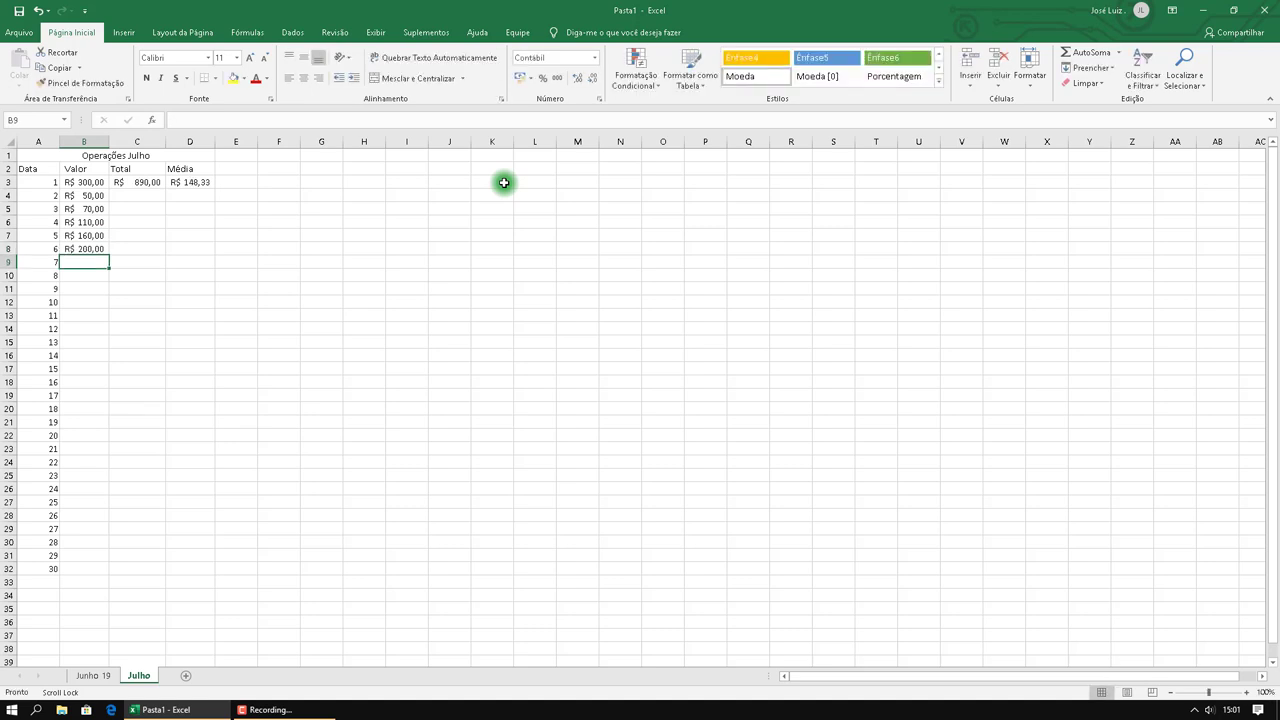
pyautogui.write('-50')
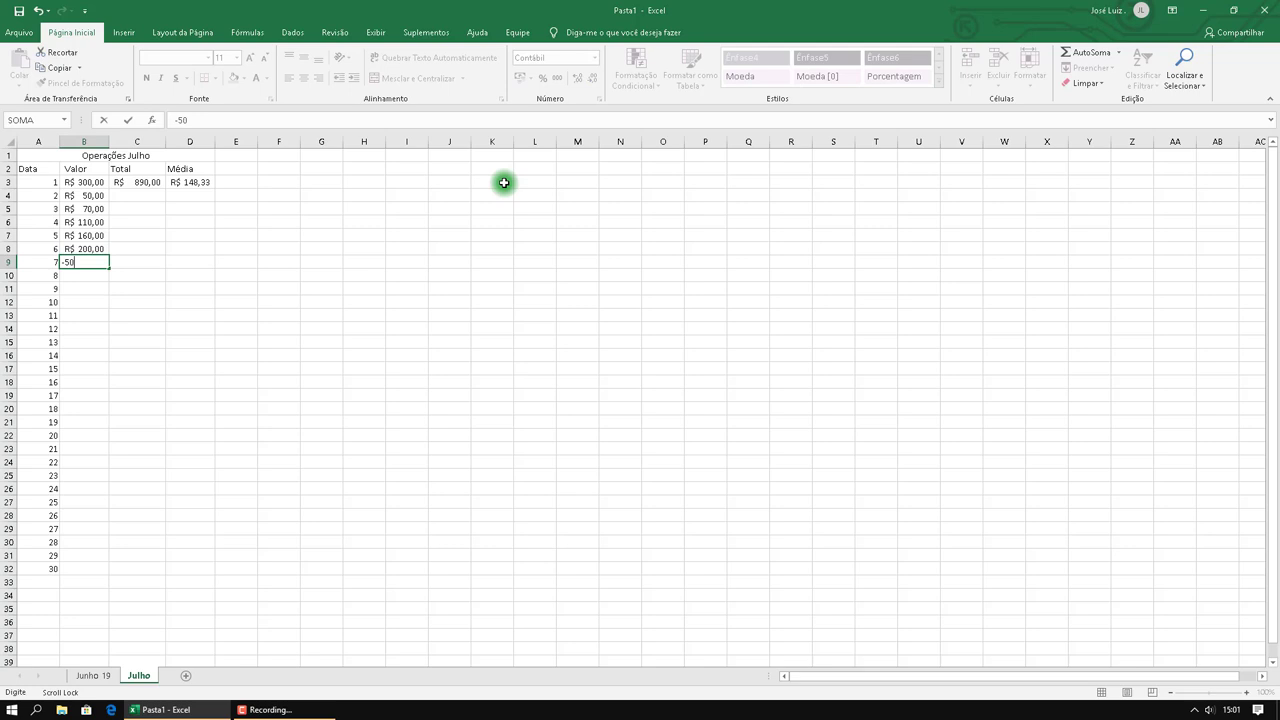
pyautogui.press('Return')
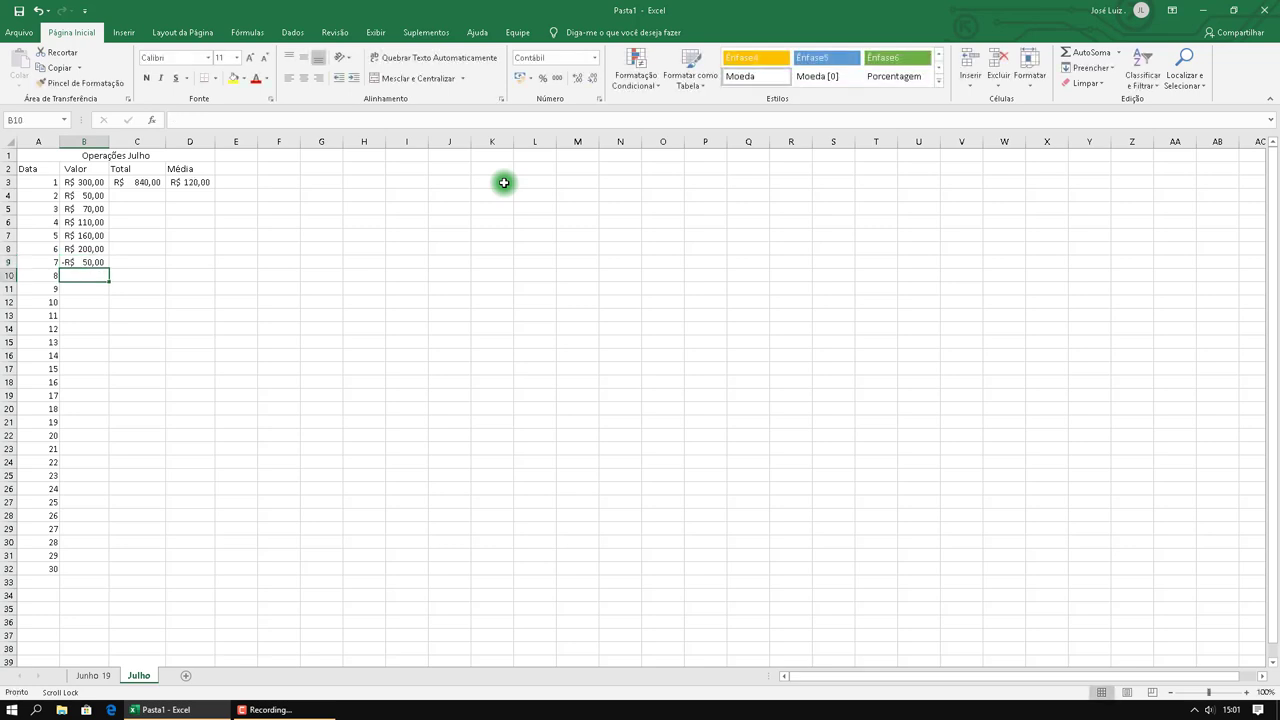
pyautogui.write('-100')
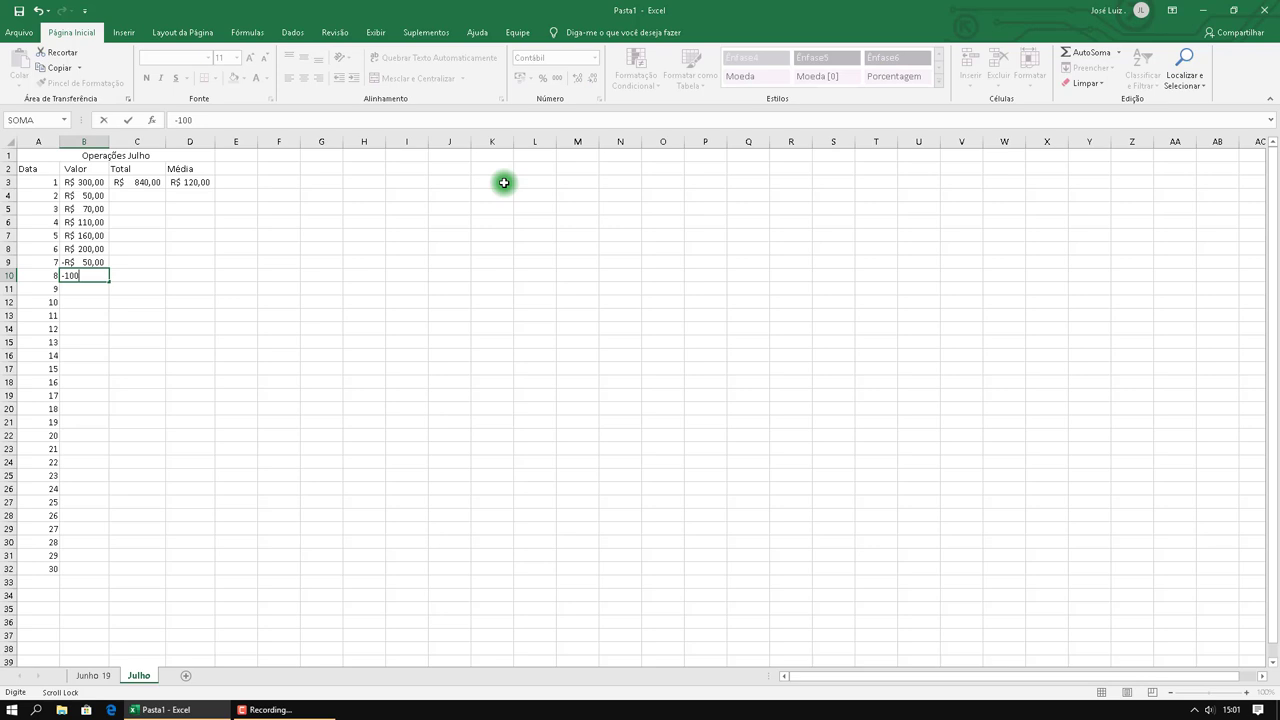
pyautogui.press('Return')
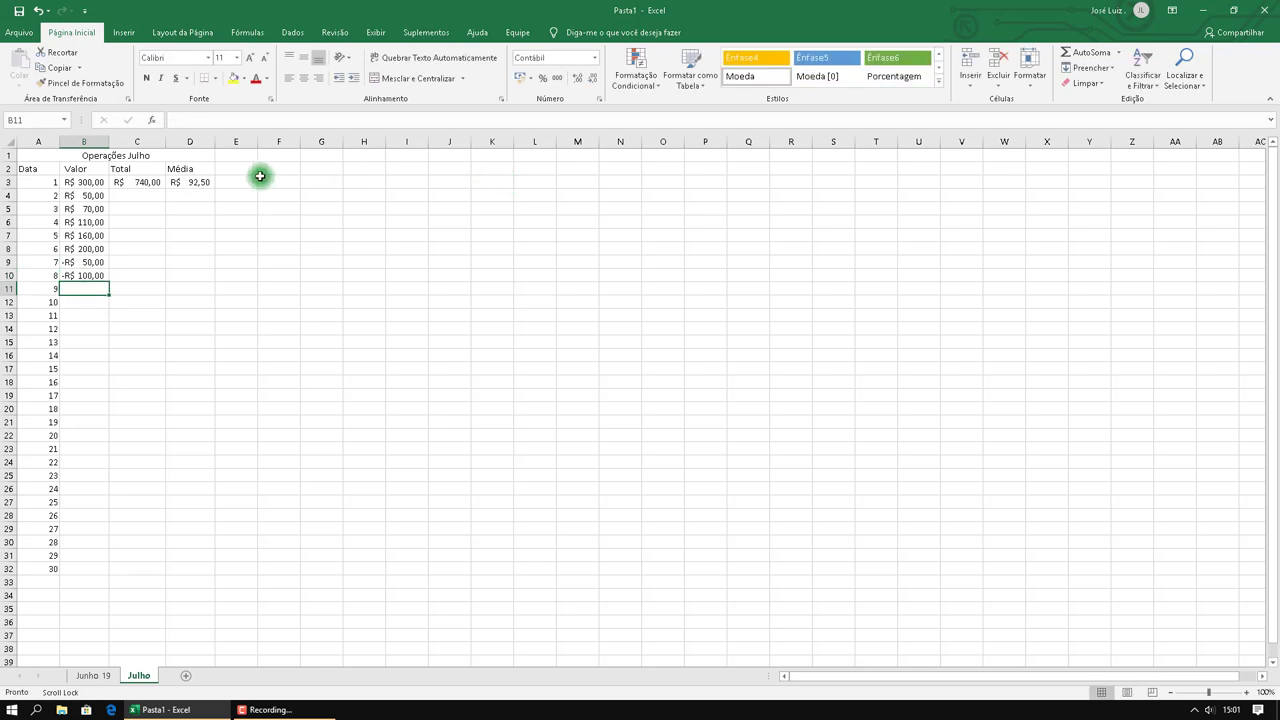
# Move the negative values in B9:B10 down to rows 11–12
pyautogui.click(1229, 712)
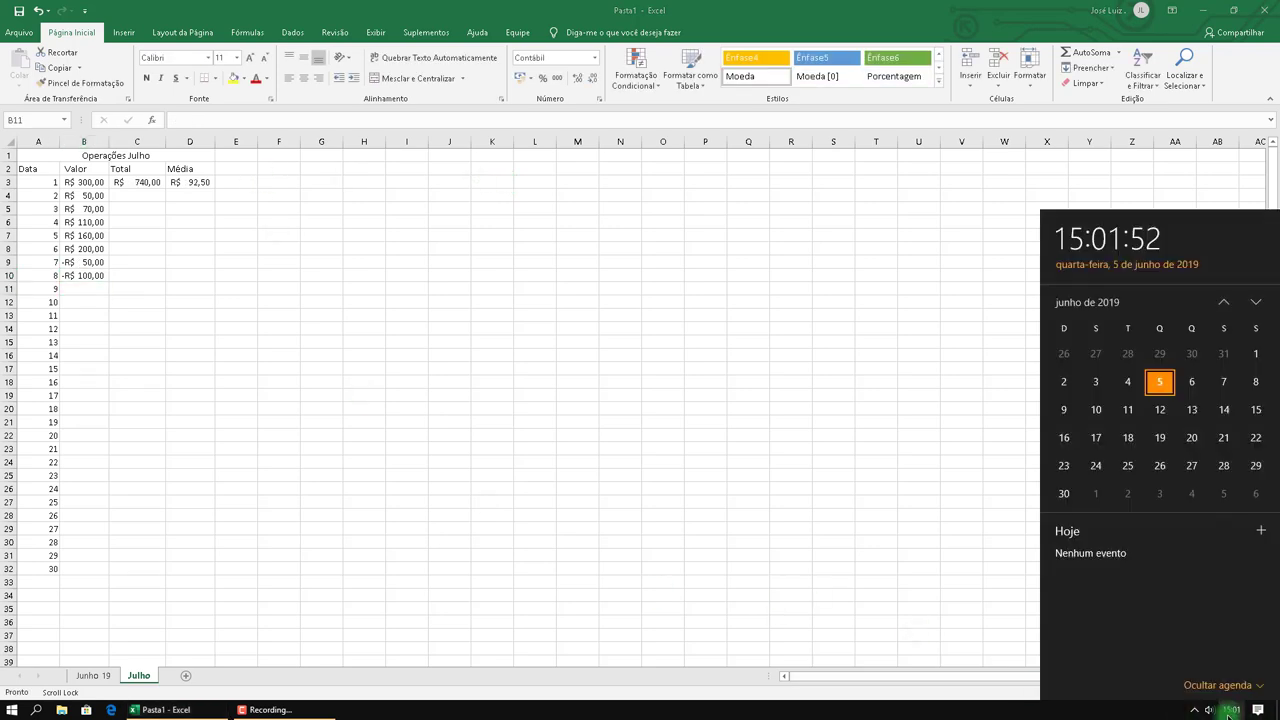
pyautogui.click(126, 275)
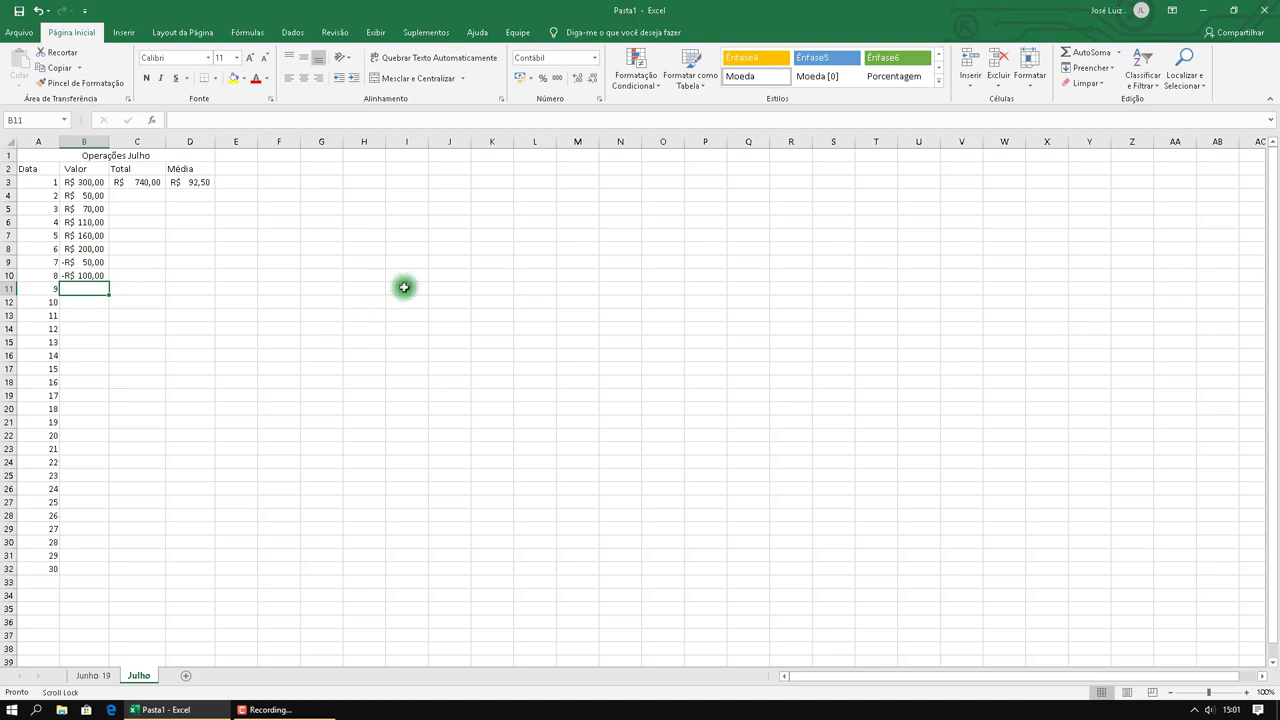
pyautogui.click(92, 278)
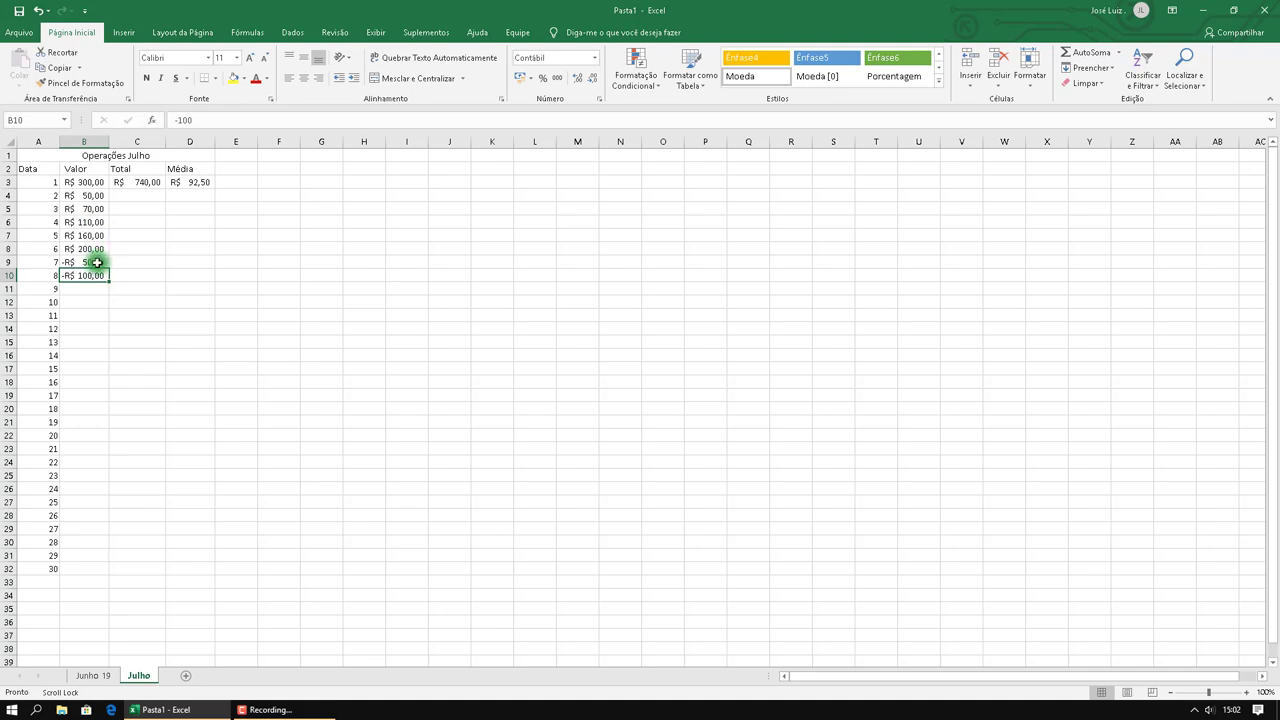
pyautogui.moveTo(95, 262); pyautogui.dragTo(95, 276)
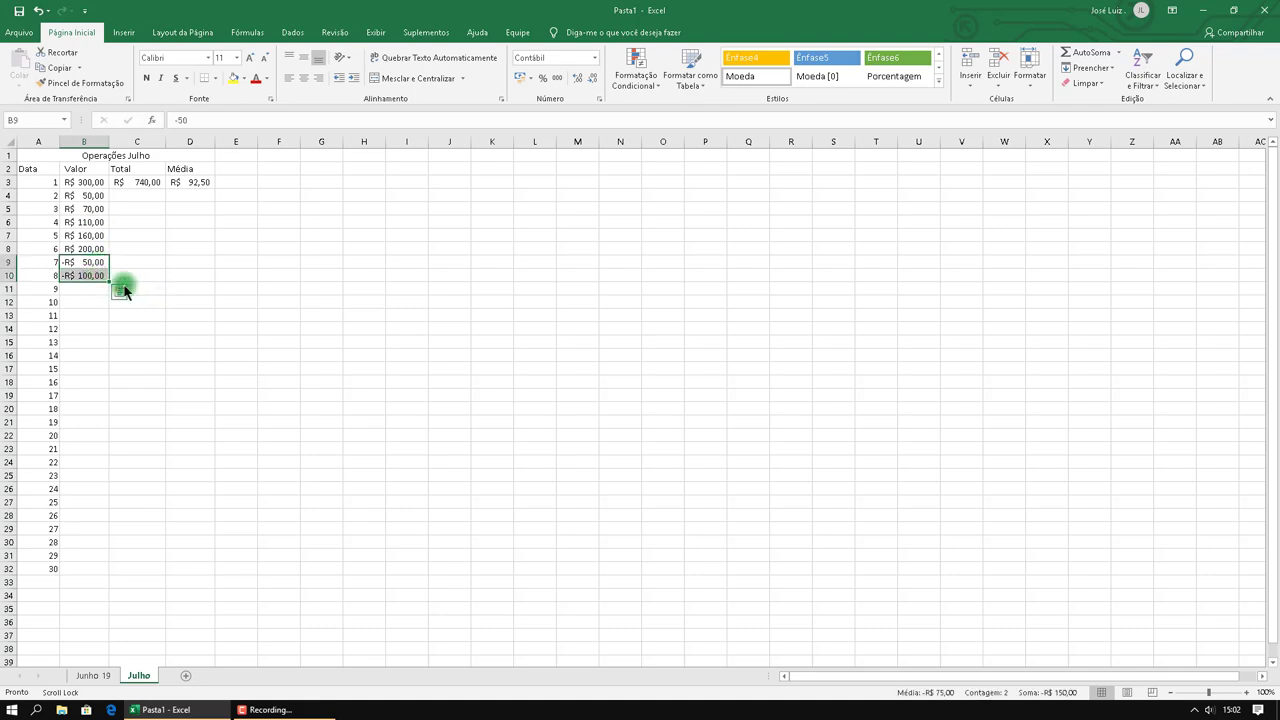
pyautogui.moveTo(99, 258); pyautogui.dragTo(98, 290)
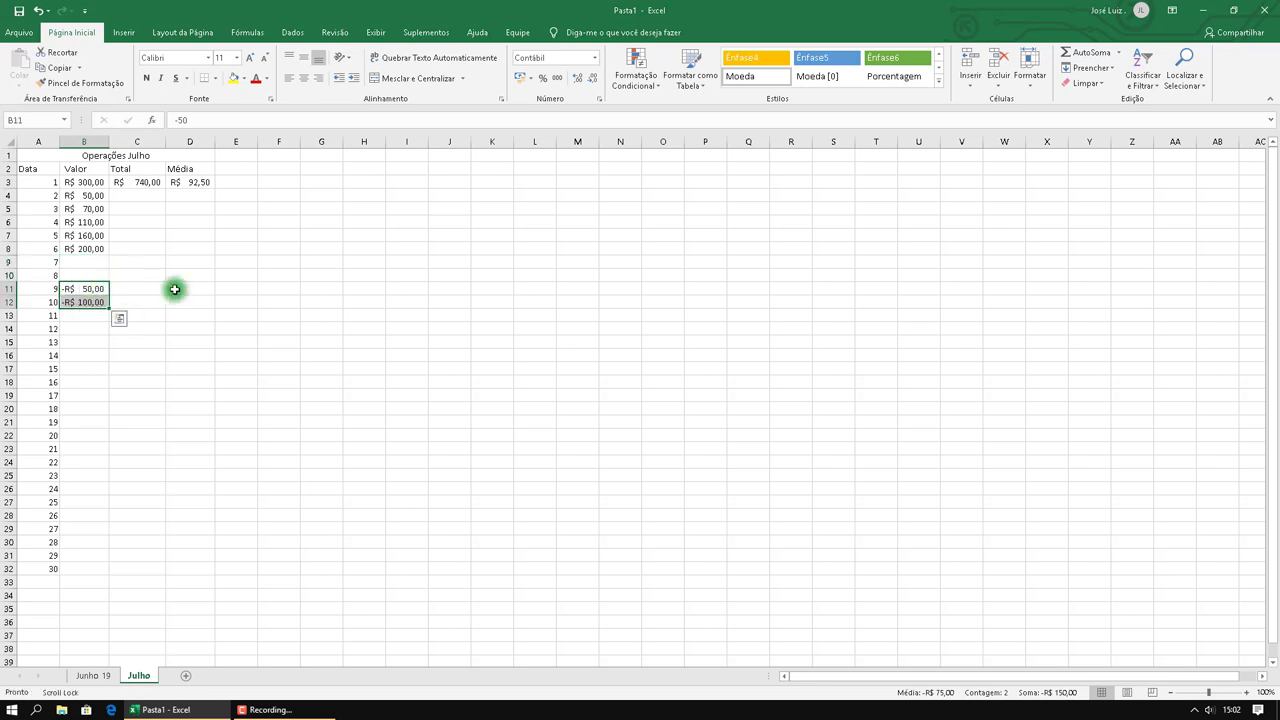
pyautogui.click(174, 289)
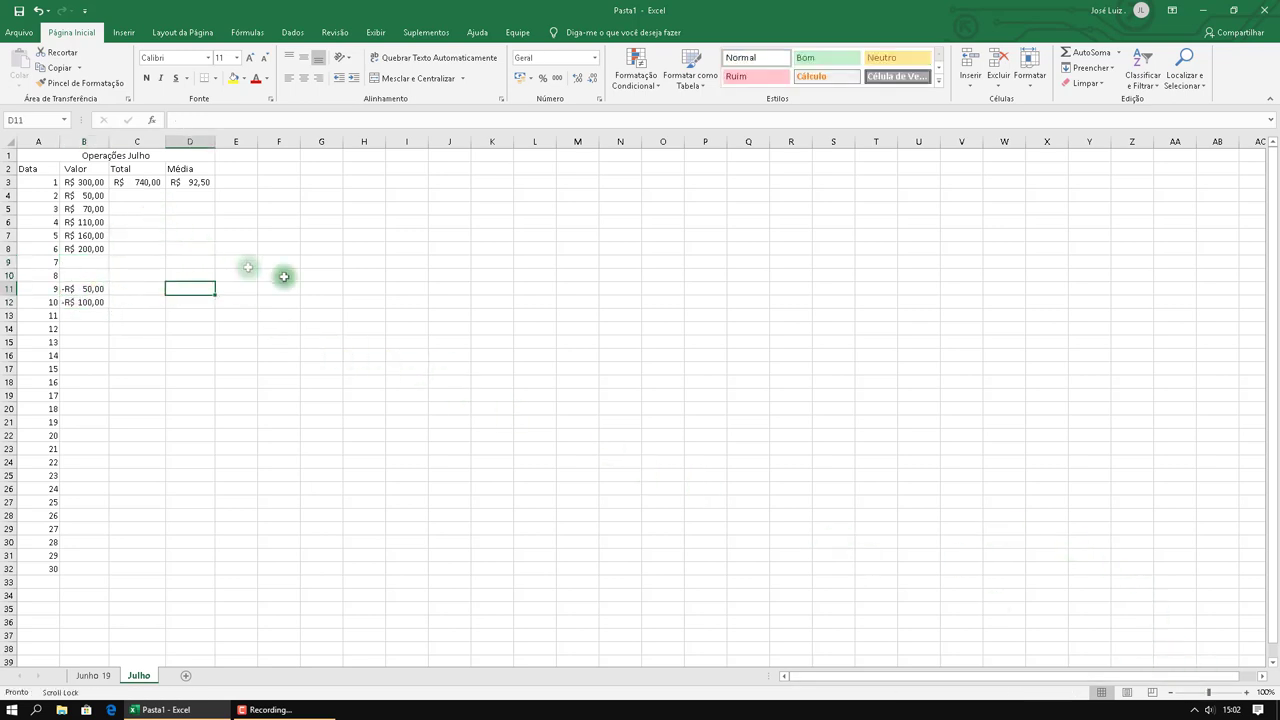
pyautogui.click(316, 274)
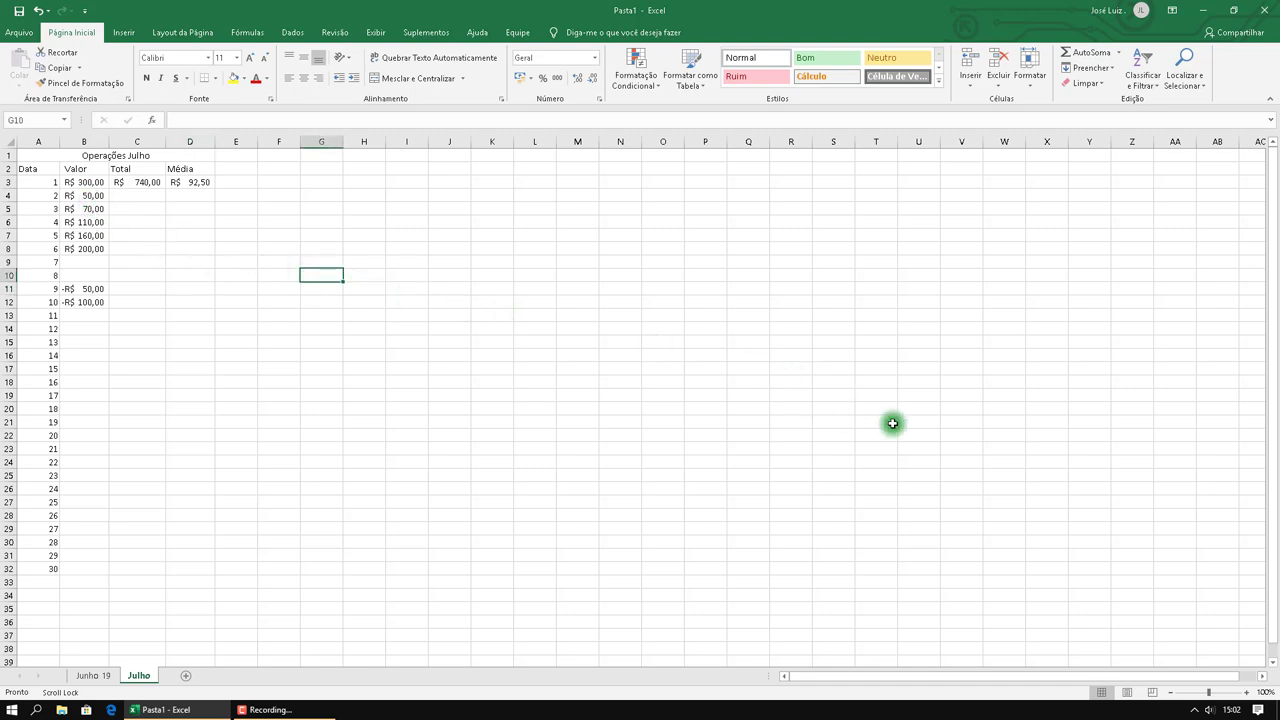
# After checking July 2019 dates, move the -50 and -100 back to days 8 and 9
pyautogui.click(1231, 709)
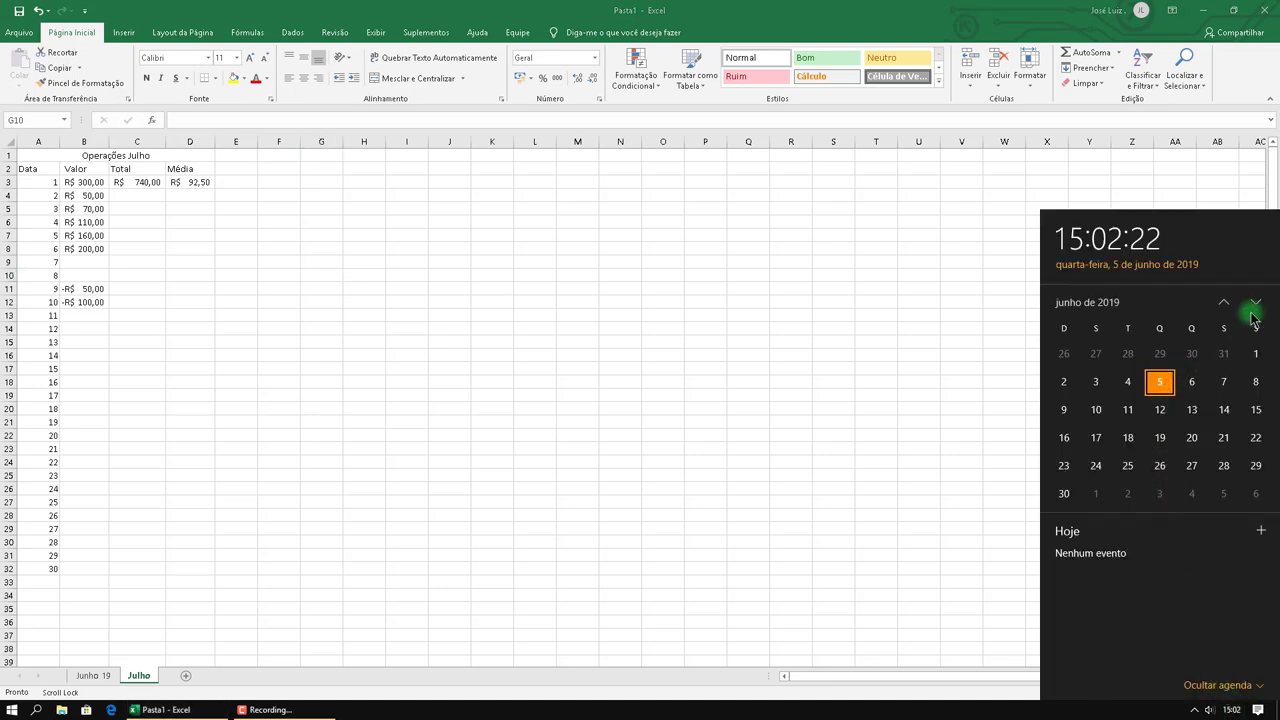
pyautogui.click(1256, 304)
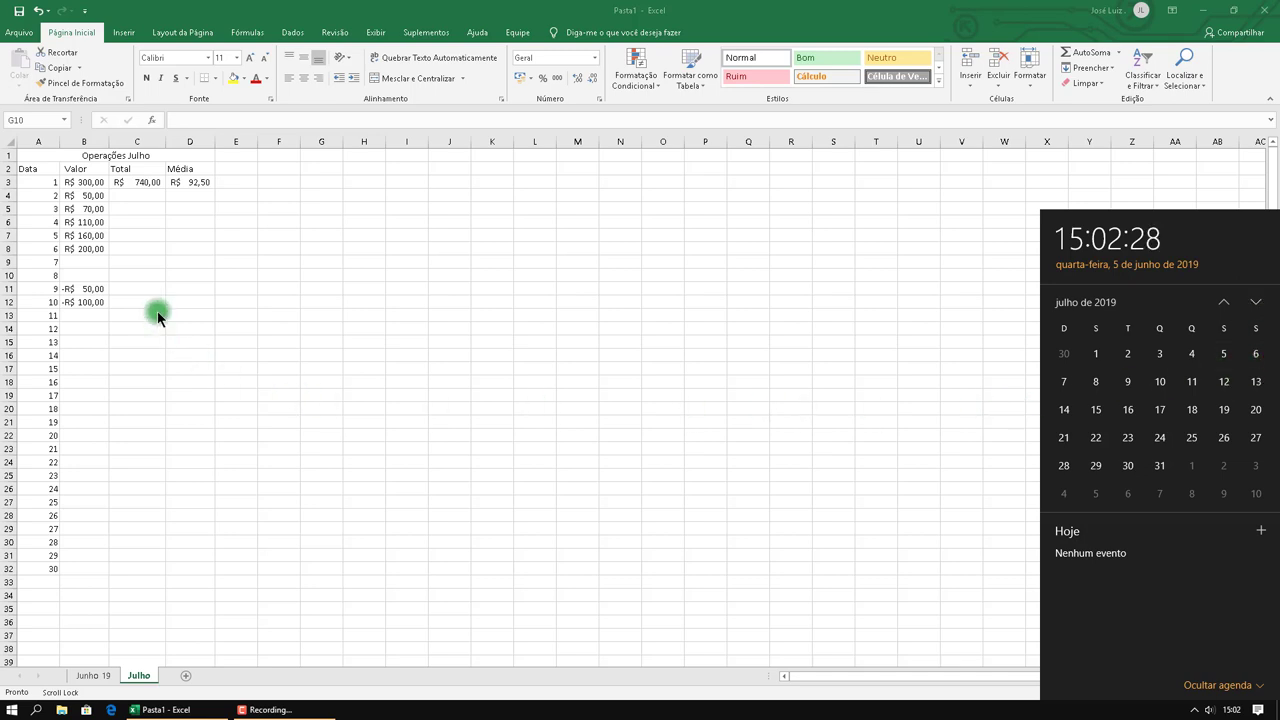
pyautogui.click(70, 292)
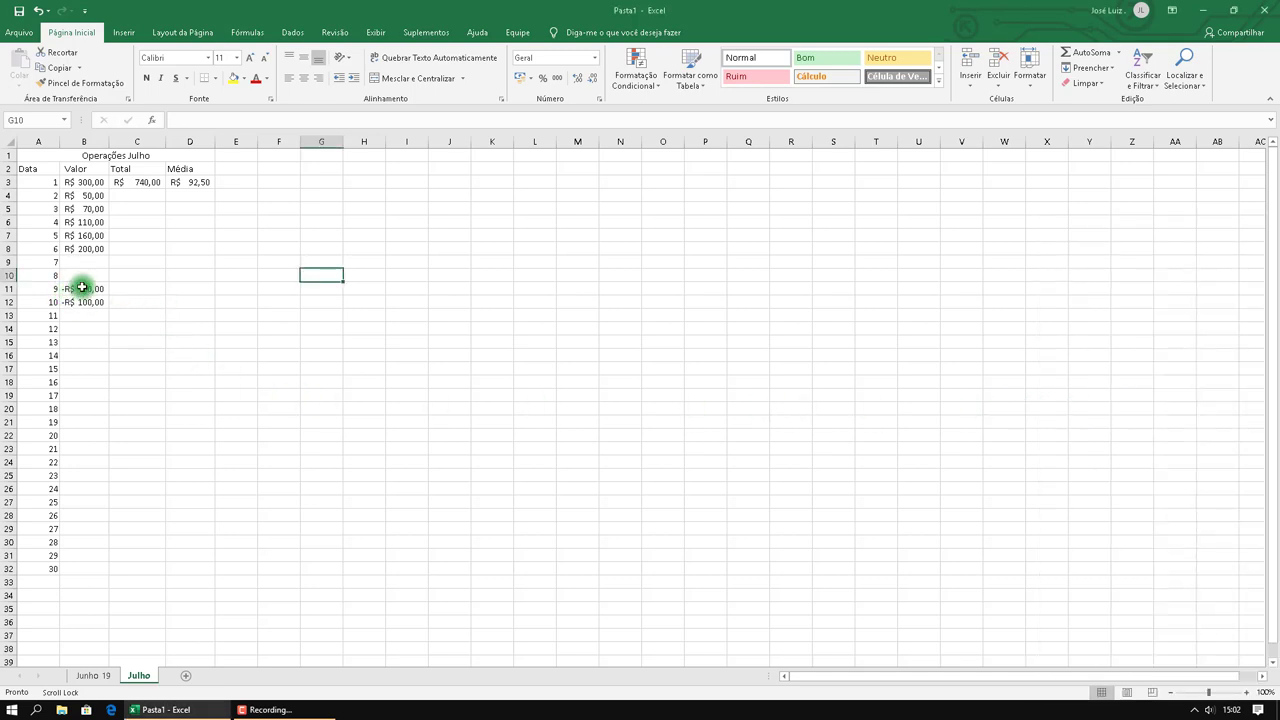
pyautogui.click(82, 291)
pyautogui.moveTo(82, 291)
pyautogui.mouseDown()
pyautogui.moveTo(84, 302)
pyautogui.moveTo(88, 274)
pyautogui.mouseUp()
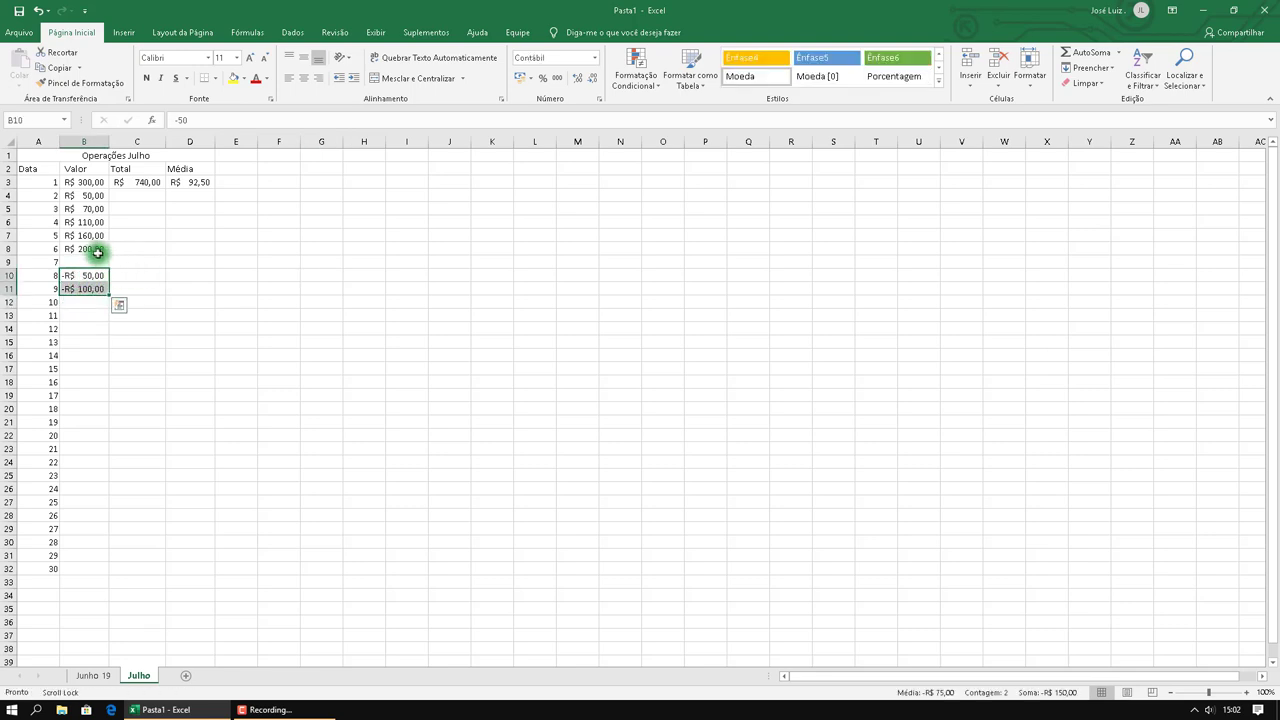
pyautogui.click(91, 250)
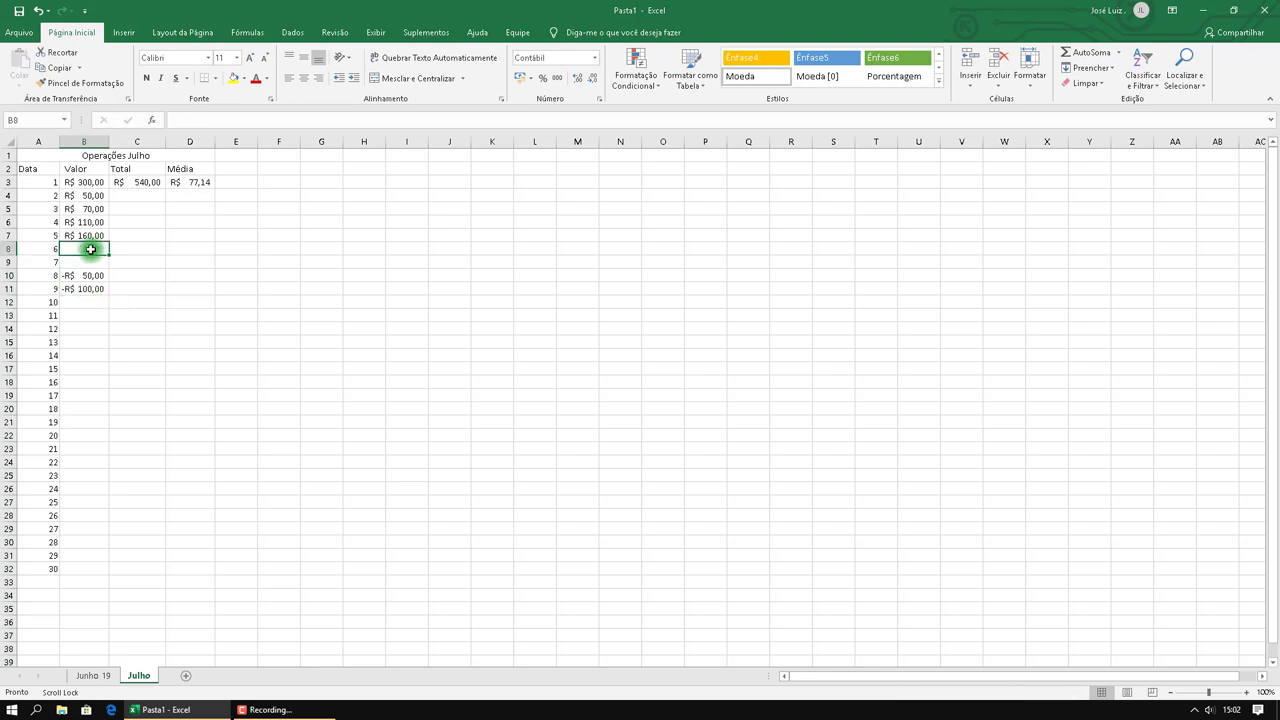
pyautogui.click(129, 303)
pyautogui.click(86, 303)
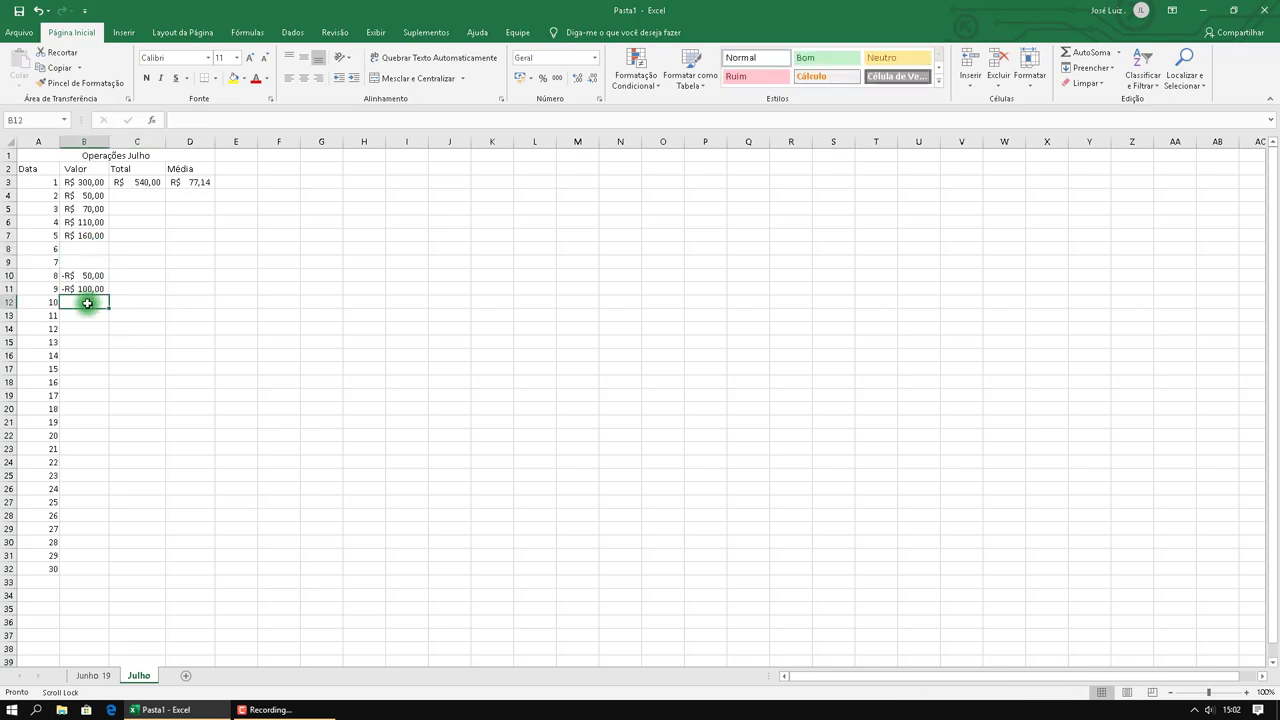
# Enter 200, 133 and 520 for days 10–12, then select the Total cell C3
pyautogui.write('200')
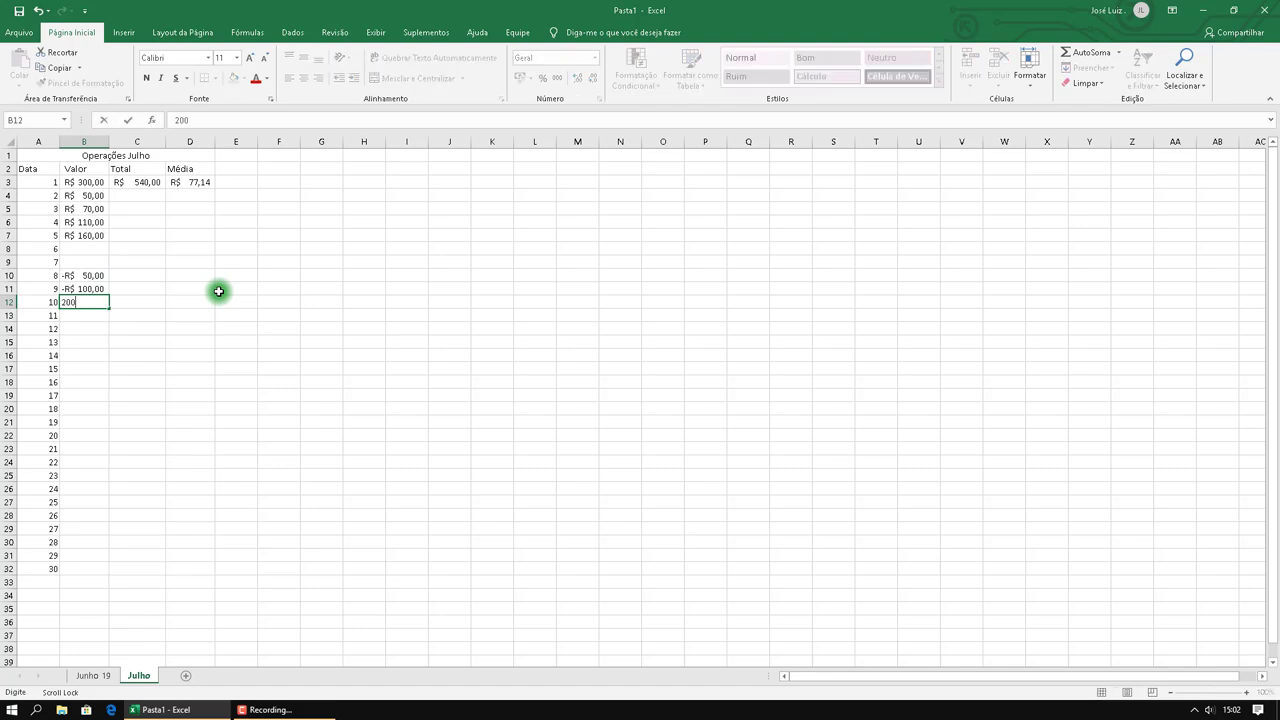
pyautogui.press('Return')
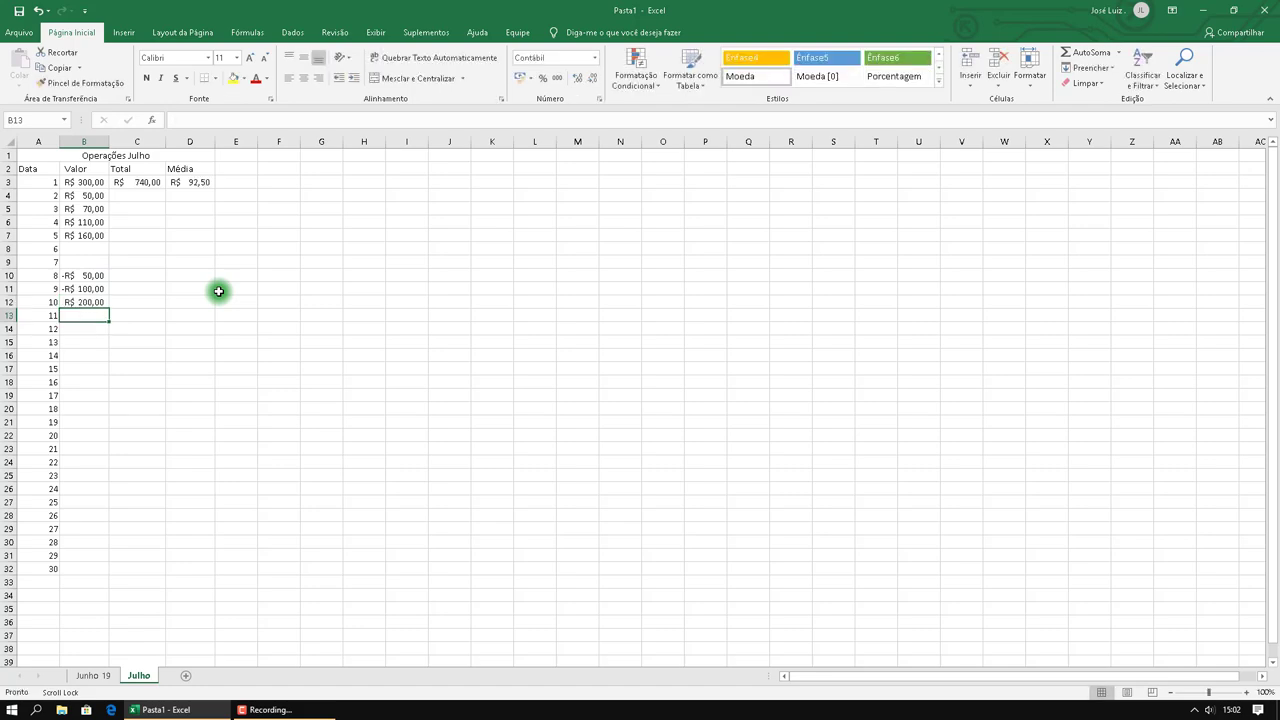
pyautogui.write('133')
pyautogui.press('Return')
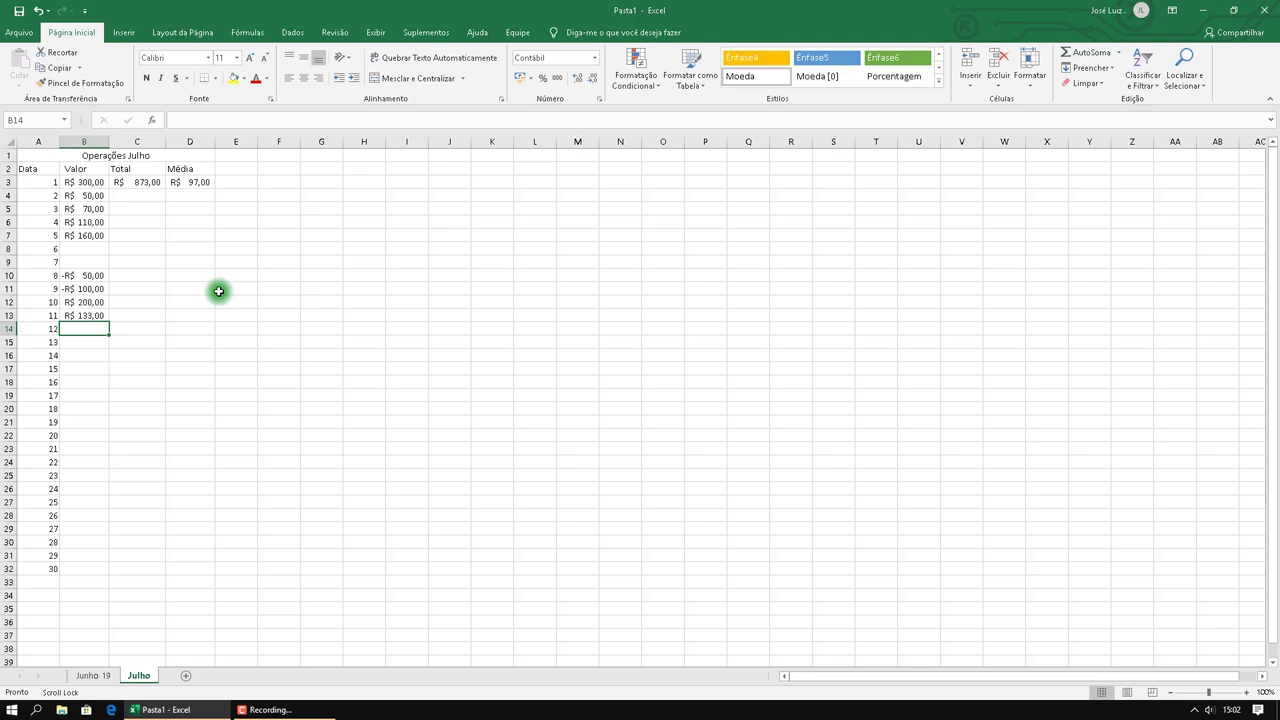
pyautogui.write('520')
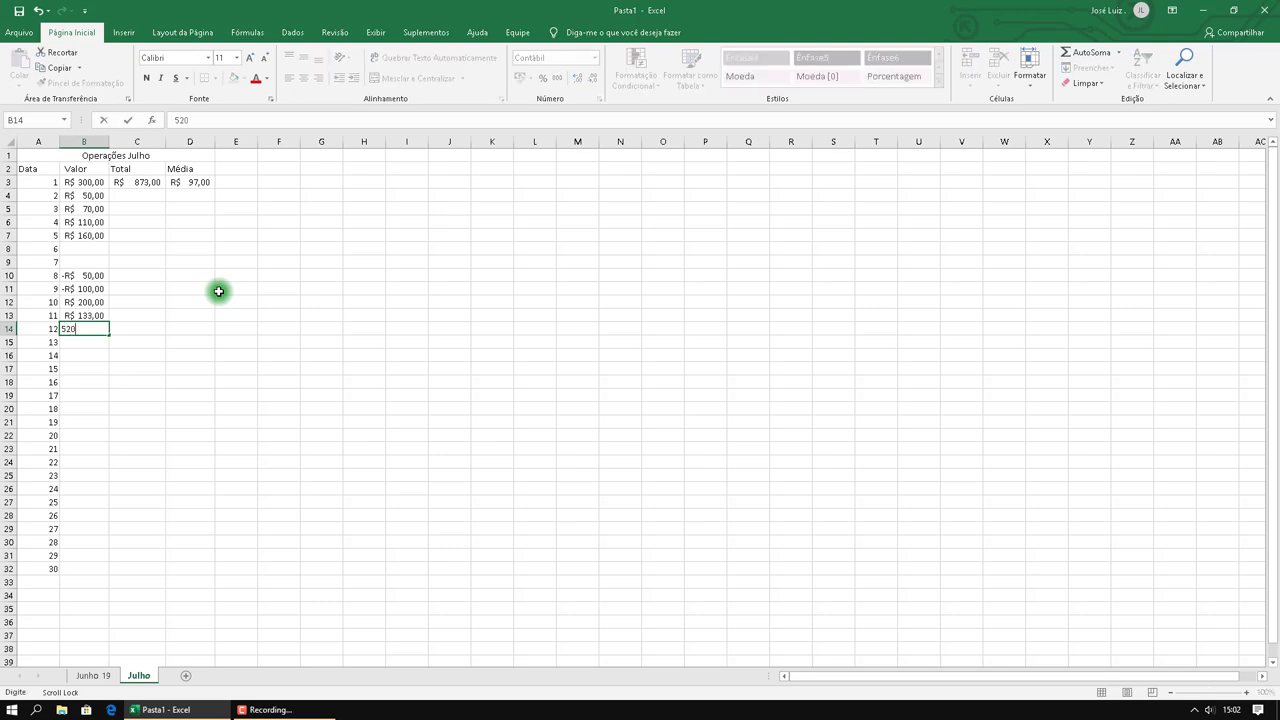
pyautogui.press('Return')
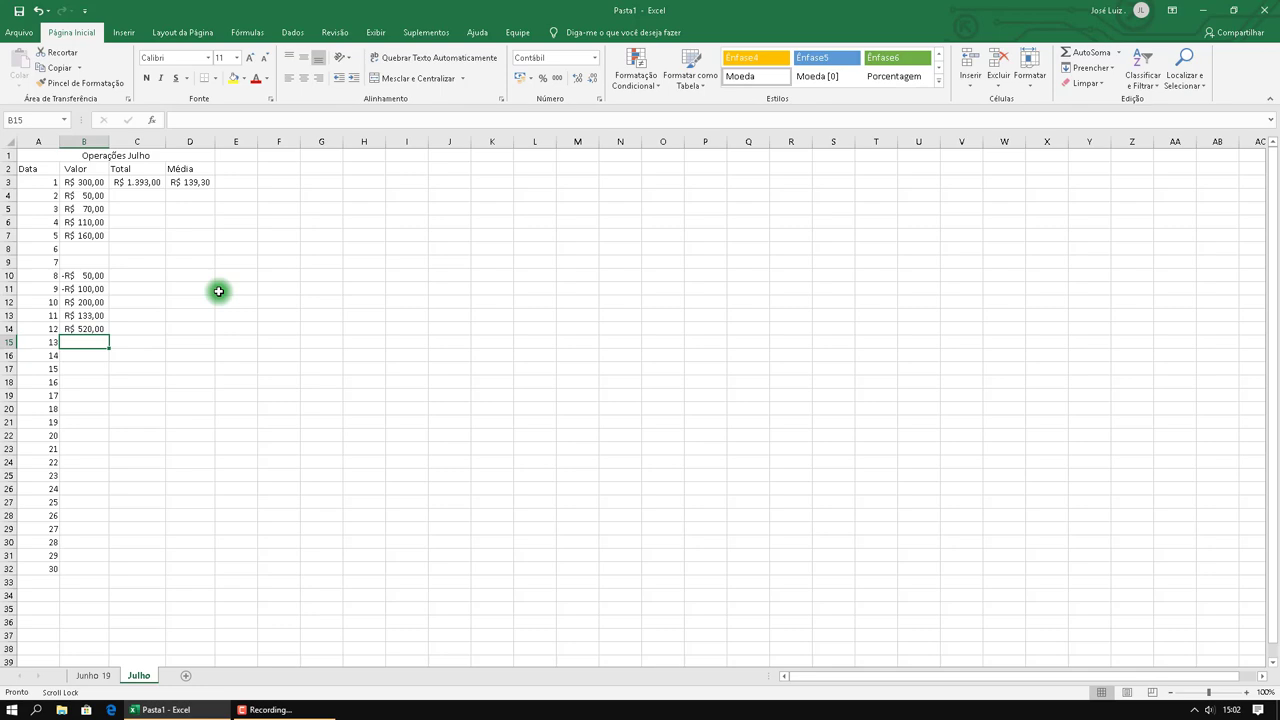
pyautogui.click(144, 183)
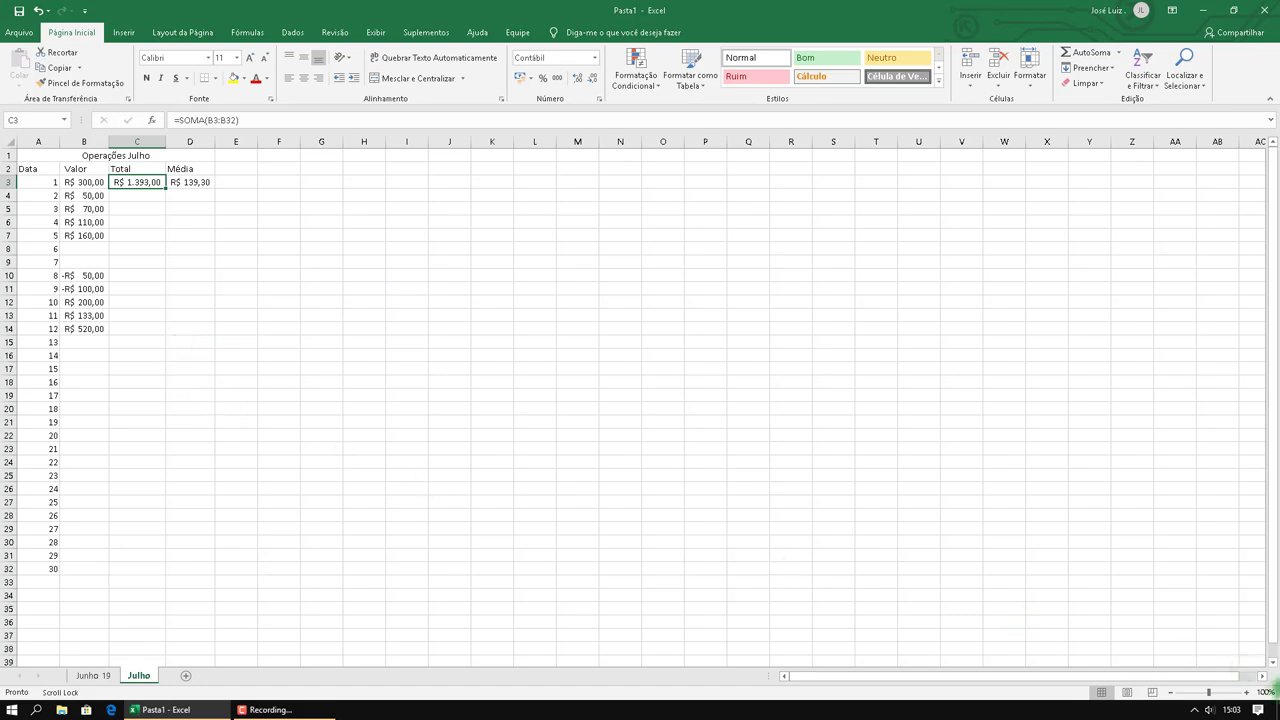
# Zoom in and widen columns B, C and D so R$ 1.393,00 shows in full
pyautogui.click(1245, 697)
pyautogui.click(1245, 697)
pyautogui.click(1245, 697)
pyautogui.click(1245, 697)
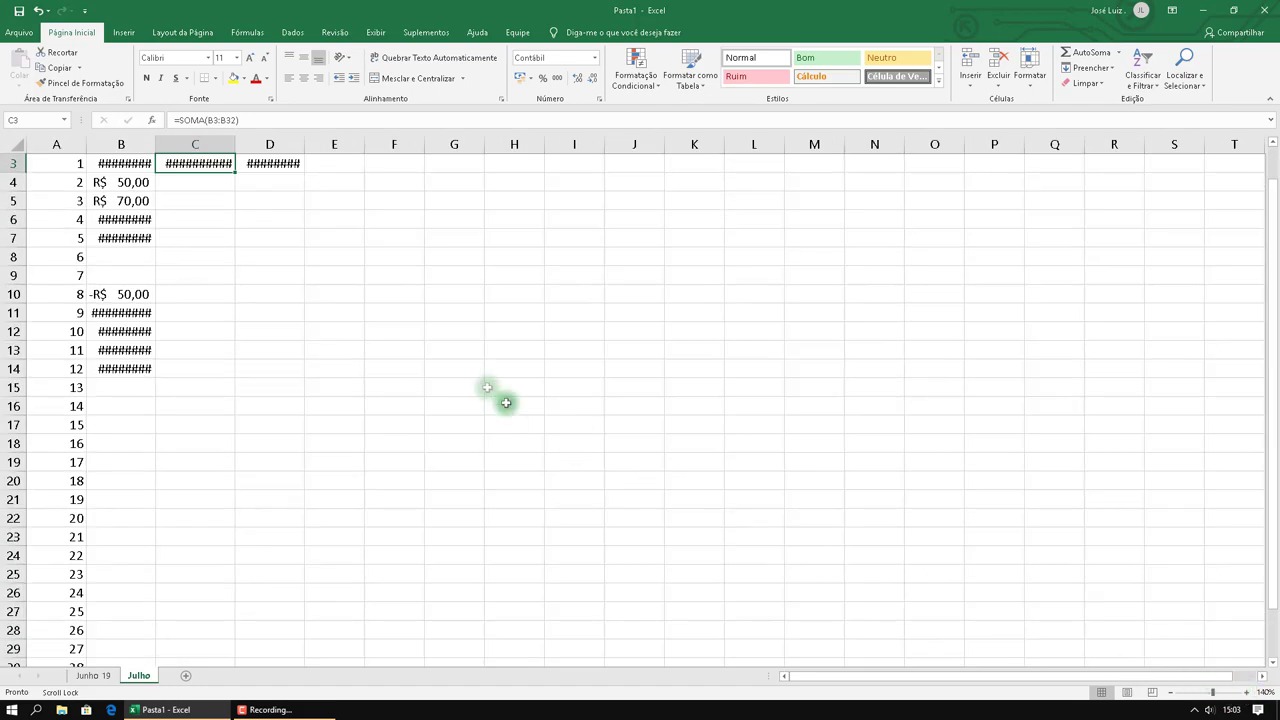
pyautogui.doubleClick(155, 145)
pyautogui.doubleClick(229, 145)
pyautogui.moveTo(310, 145); pyautogui.dragTo(313, 145)
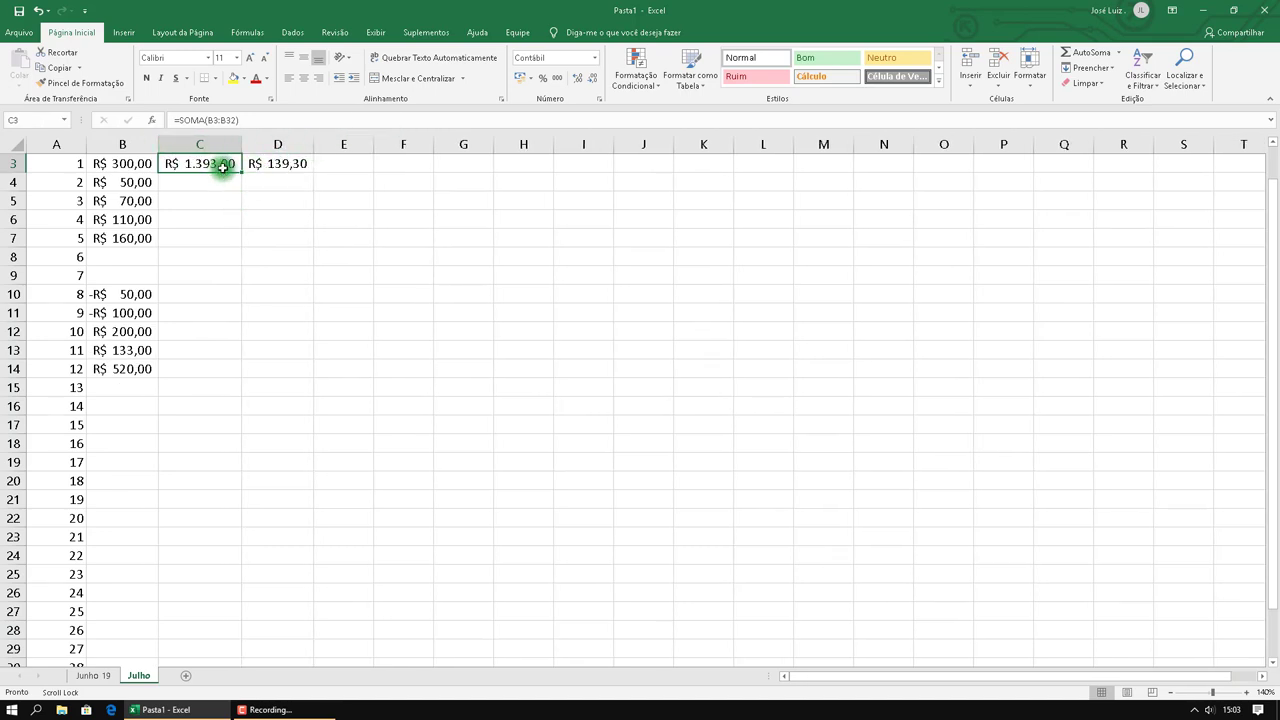
pyautogui.scroll(1, 529, 407)
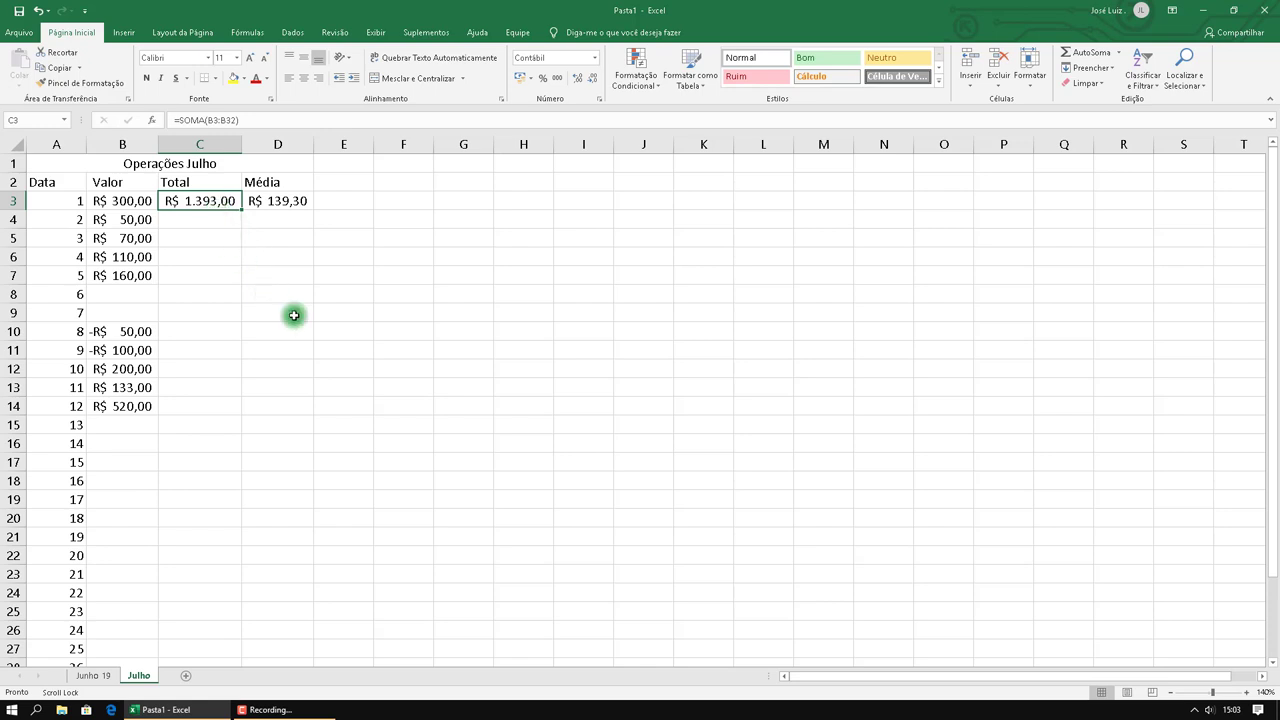
# Rename the Julho sheet tab to 'Julho 19', then review the Total formula in C3
pyautogui.rightClick(146, 680)
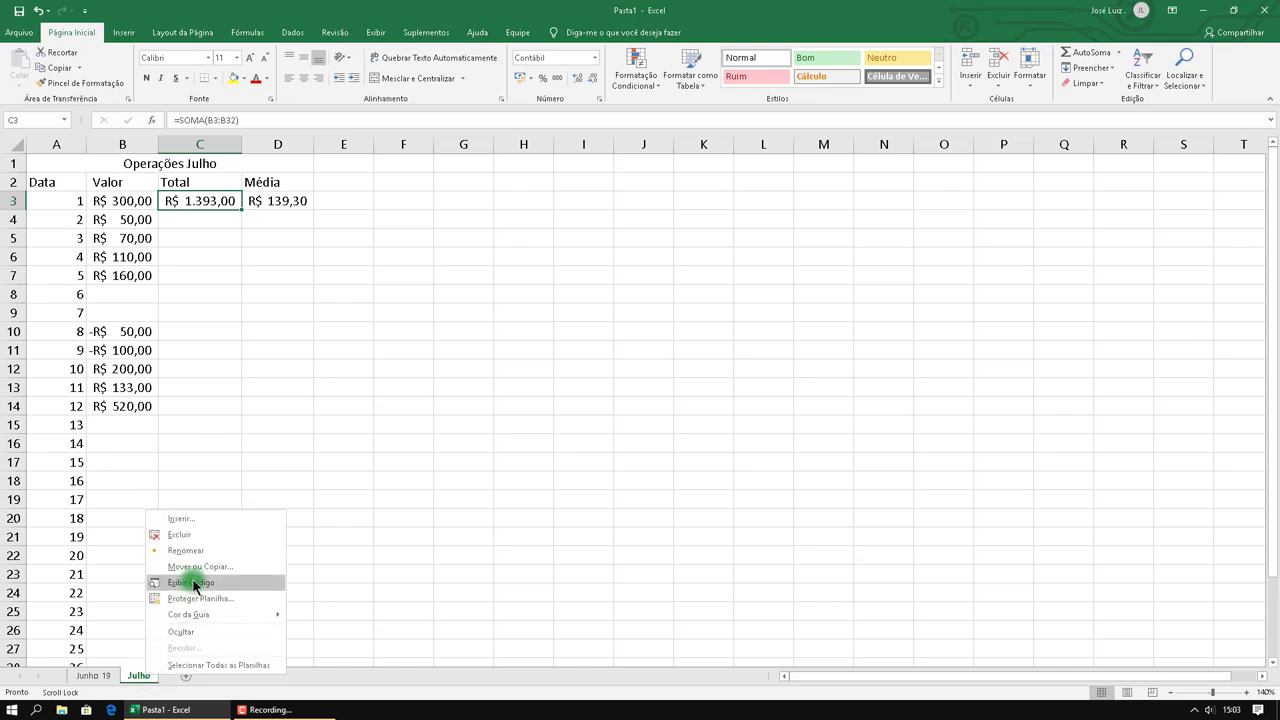
pyautogui.click(189, 543)
pyautogui.press('Return')
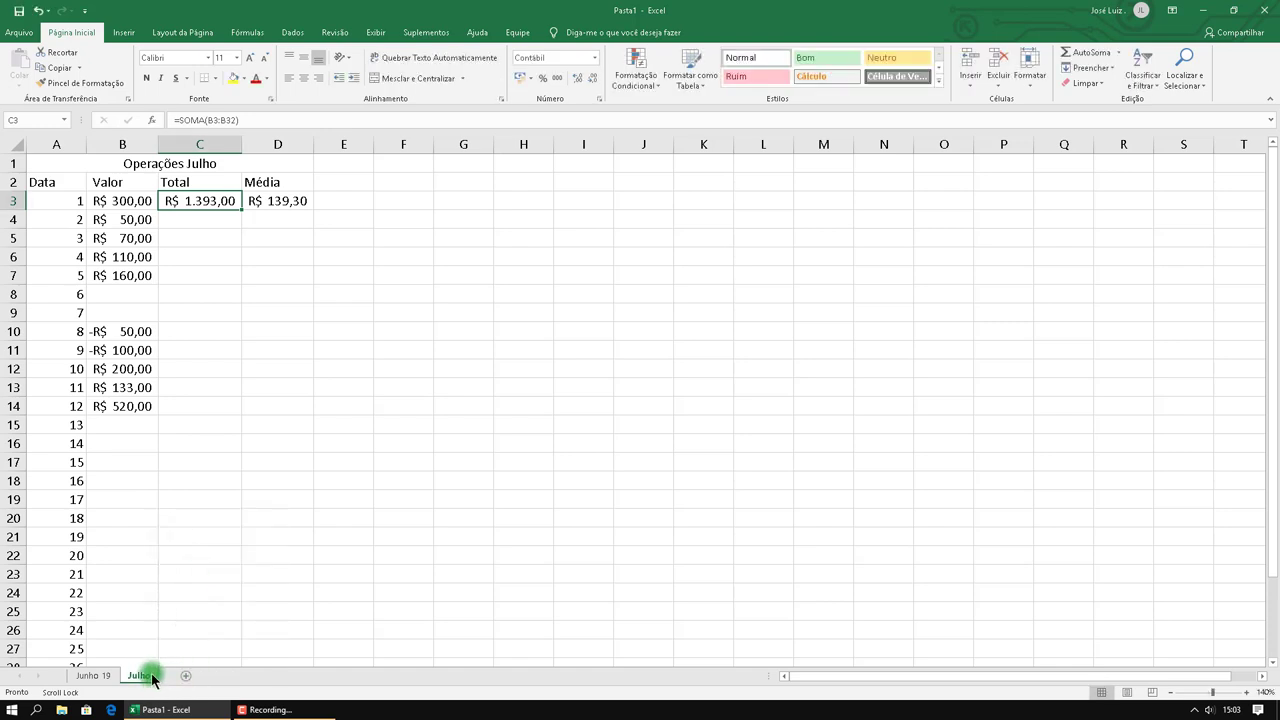
pyautogui.rightClick(150, 678)
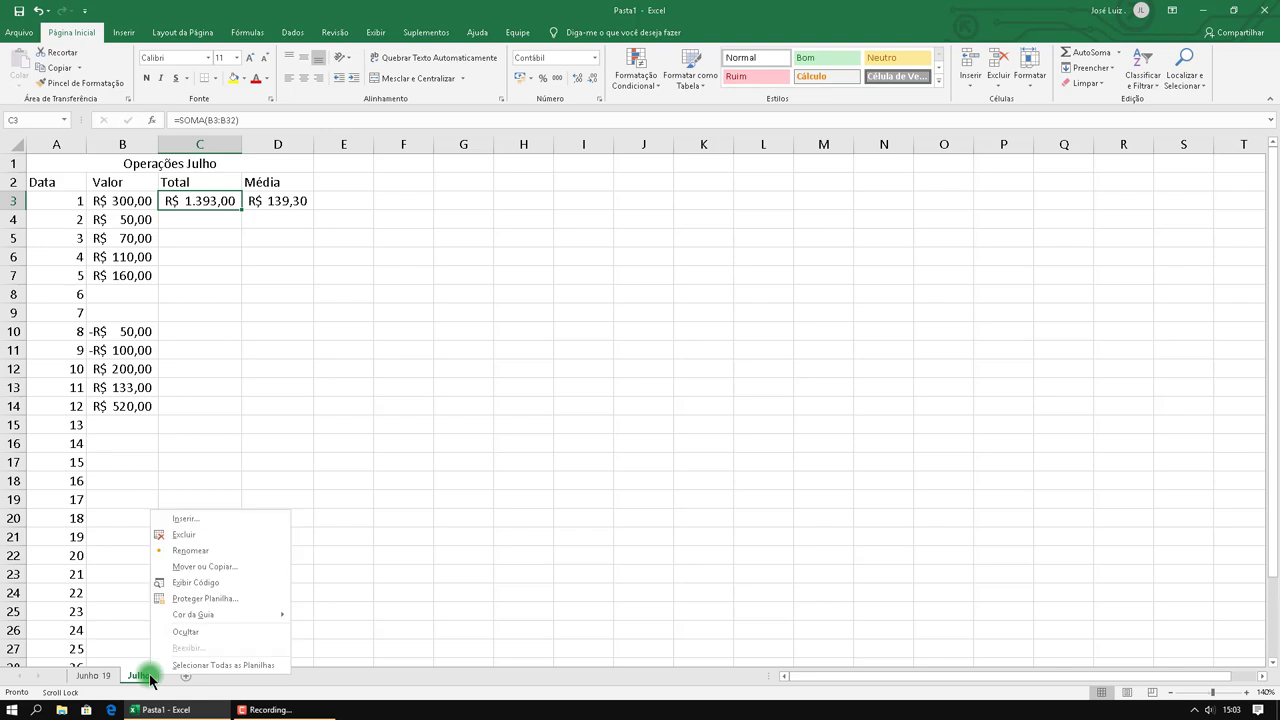
pyautogui.click(190, 551)
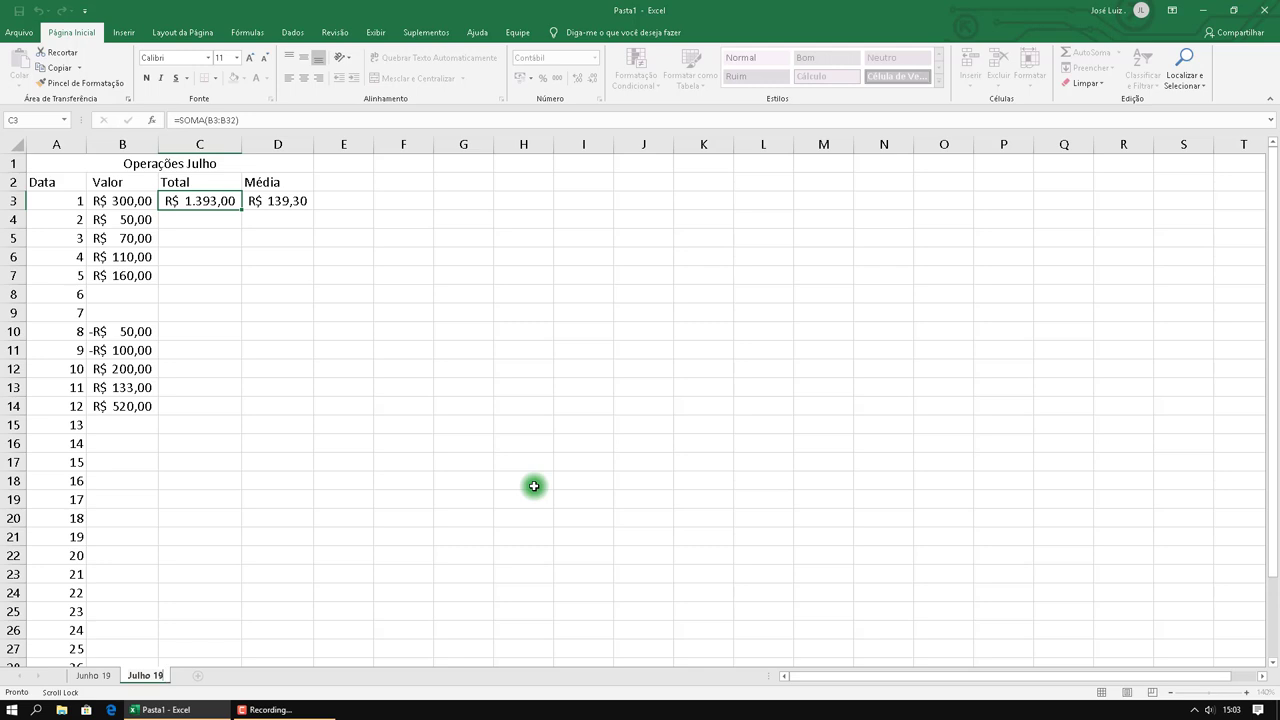
pyautogui.press('Return')
pyautogui.click(180, 240)
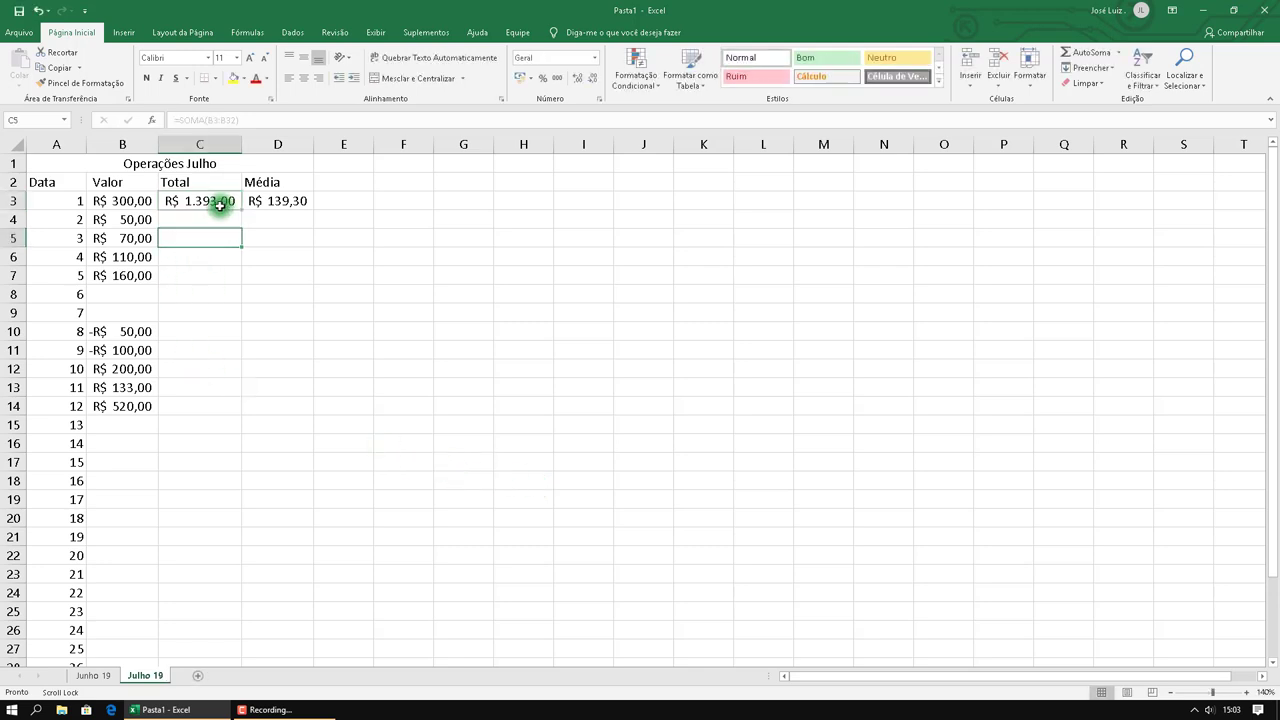
pyautogui.click(220, 205)
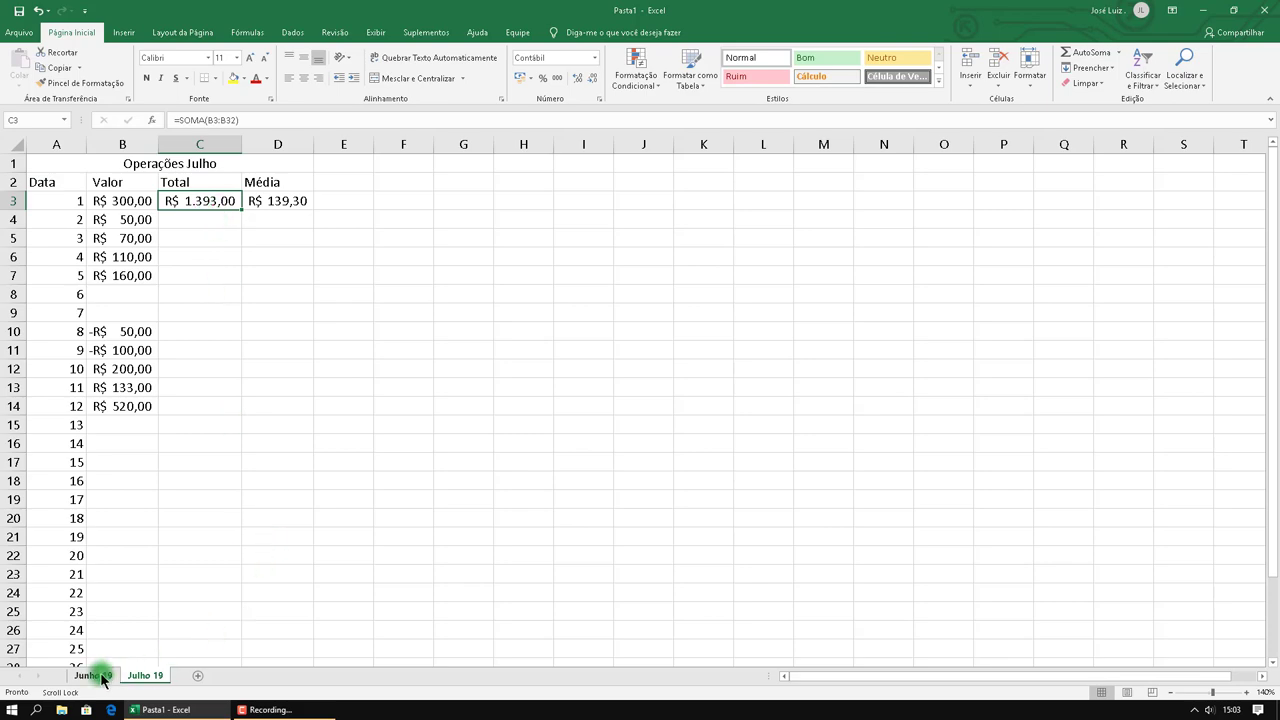
pyautogui.click(104, 680)
pyautogui.scroll(1, 254, 417)
pyautogui.scroll(4, 254, 430)
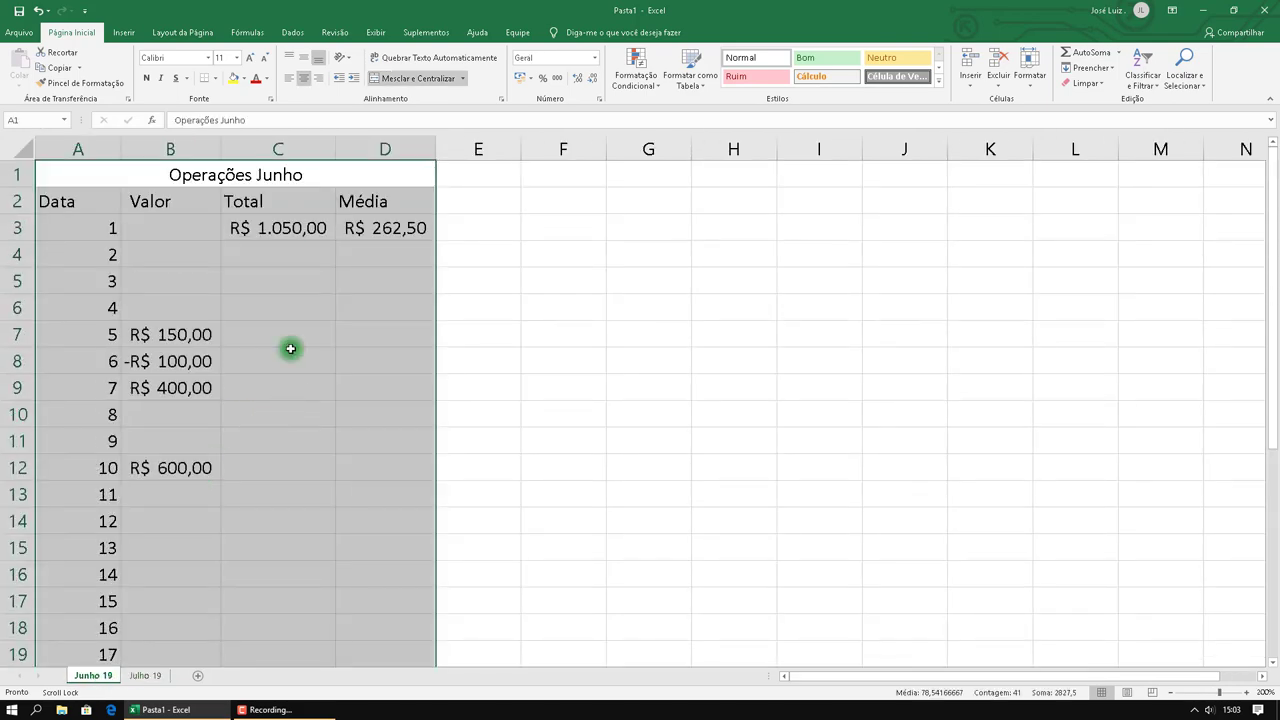
pyautogui.click(290, 348)
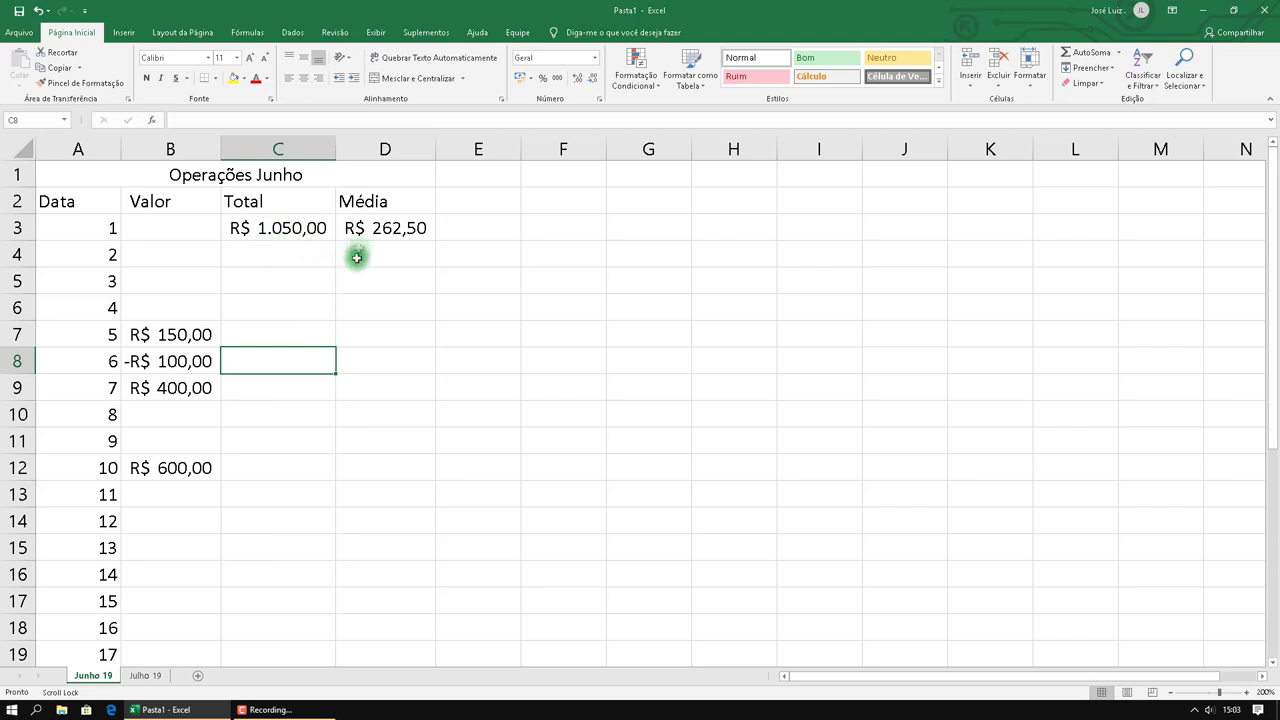
pyautogui.moveTo(265, 709)
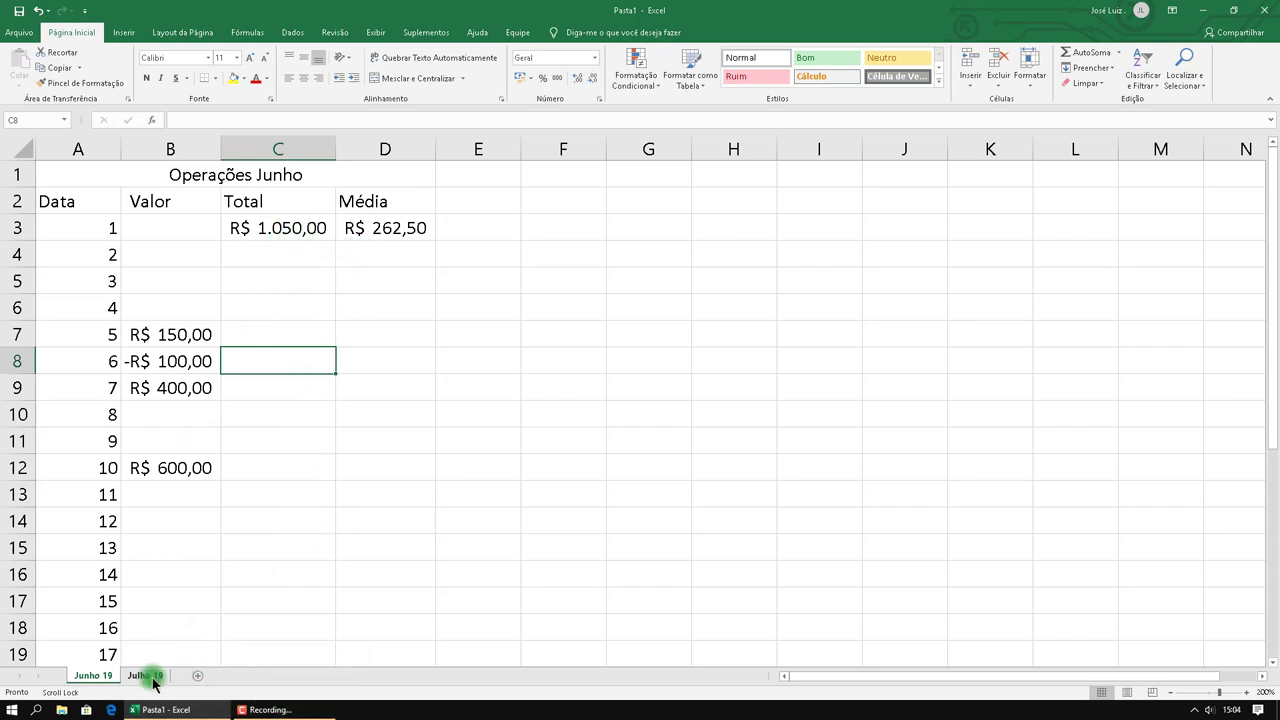
pyautogui.click(145, 675)
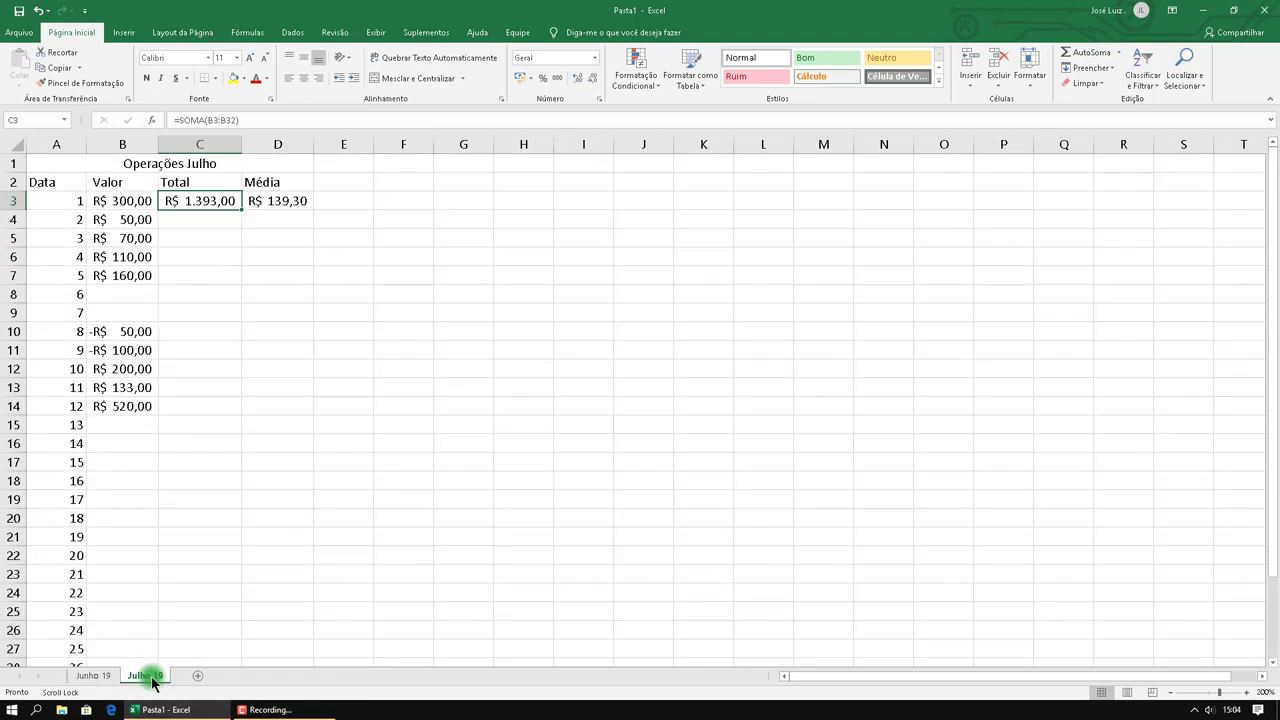
pyautogui.click(290, 201)
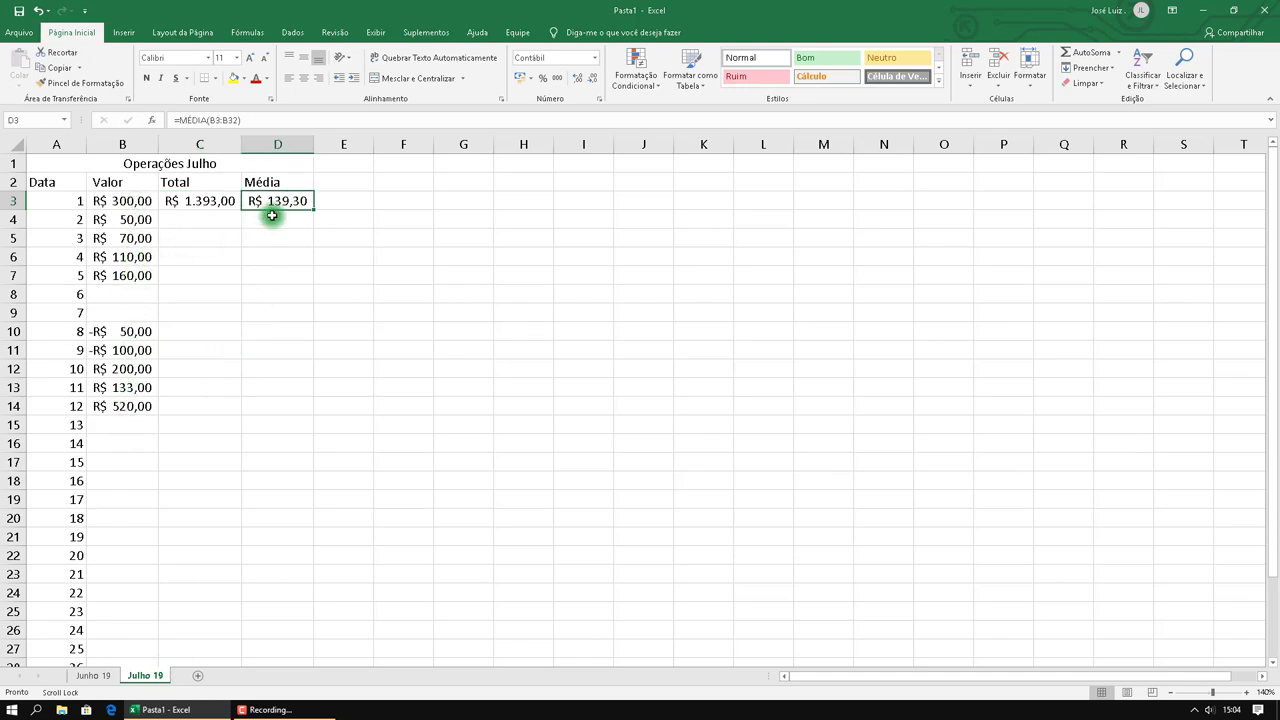
pyautogui.click(228, 206)
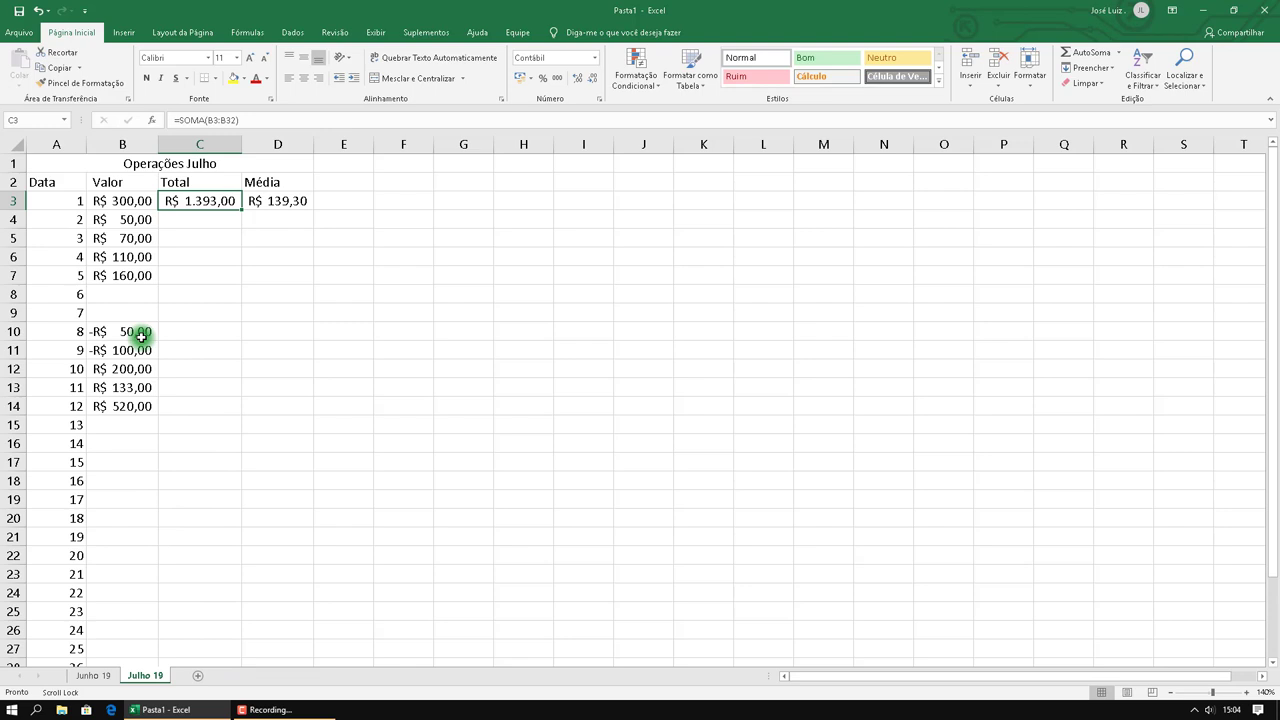
pyautogui.click(346, 183)
pyautogui.click(405, 183)
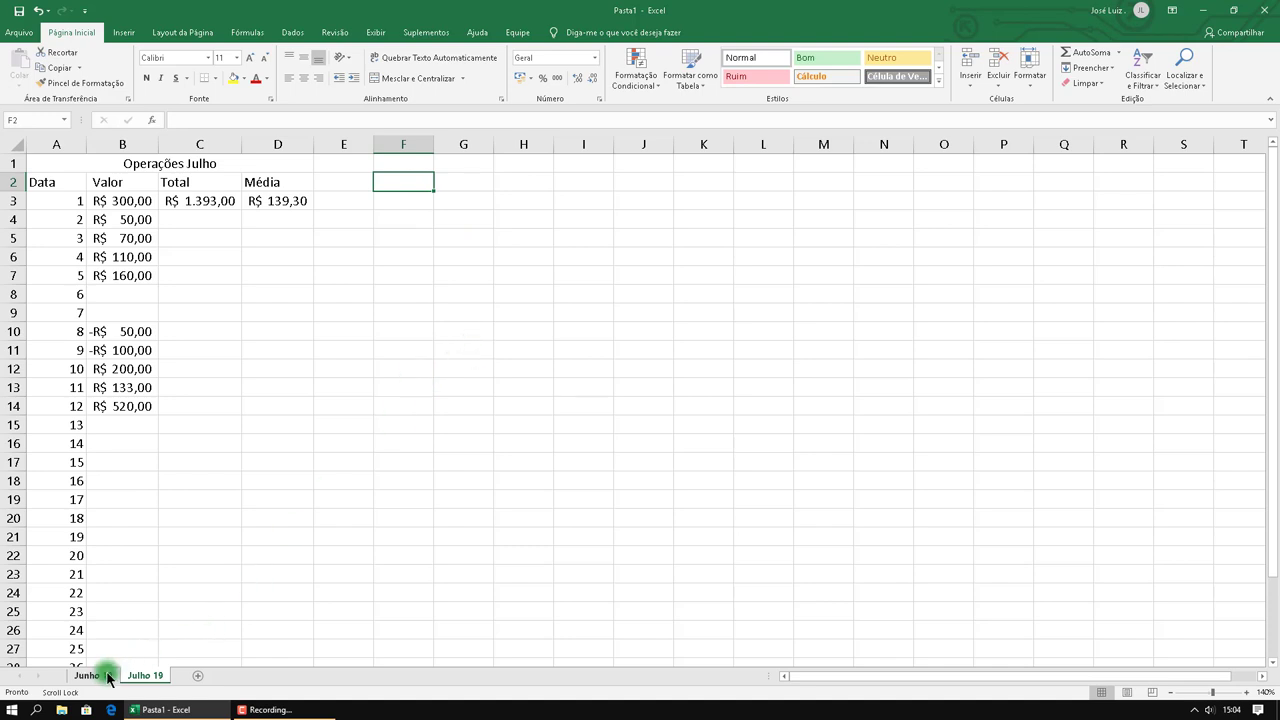
# On Junho 19, fill the 'Operações Junho' title cell with blue
pyautogui.click(100, 675)
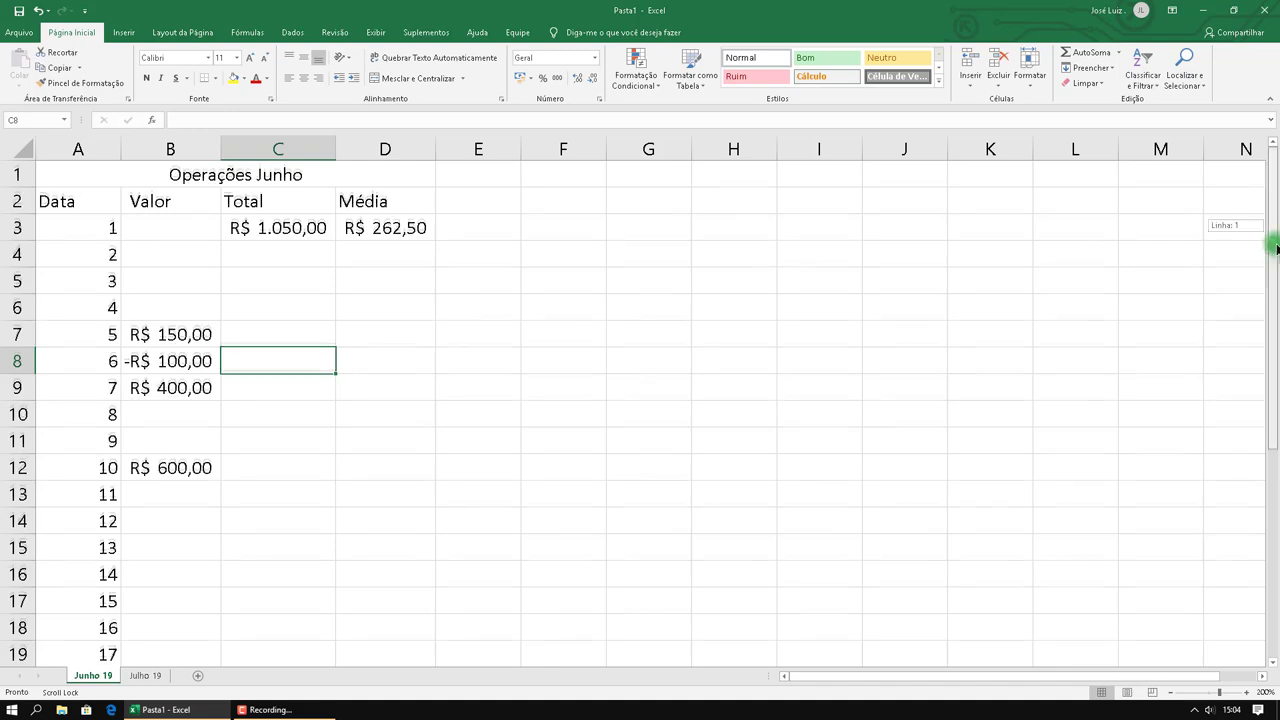
pyautogui.moveTo(1272, 230)
pyautogui.mouseDown()
pyautogui.moveTo(1272, 425)
pyautogui.moveTo(1272, 230)
pyautogui.mouseUp()
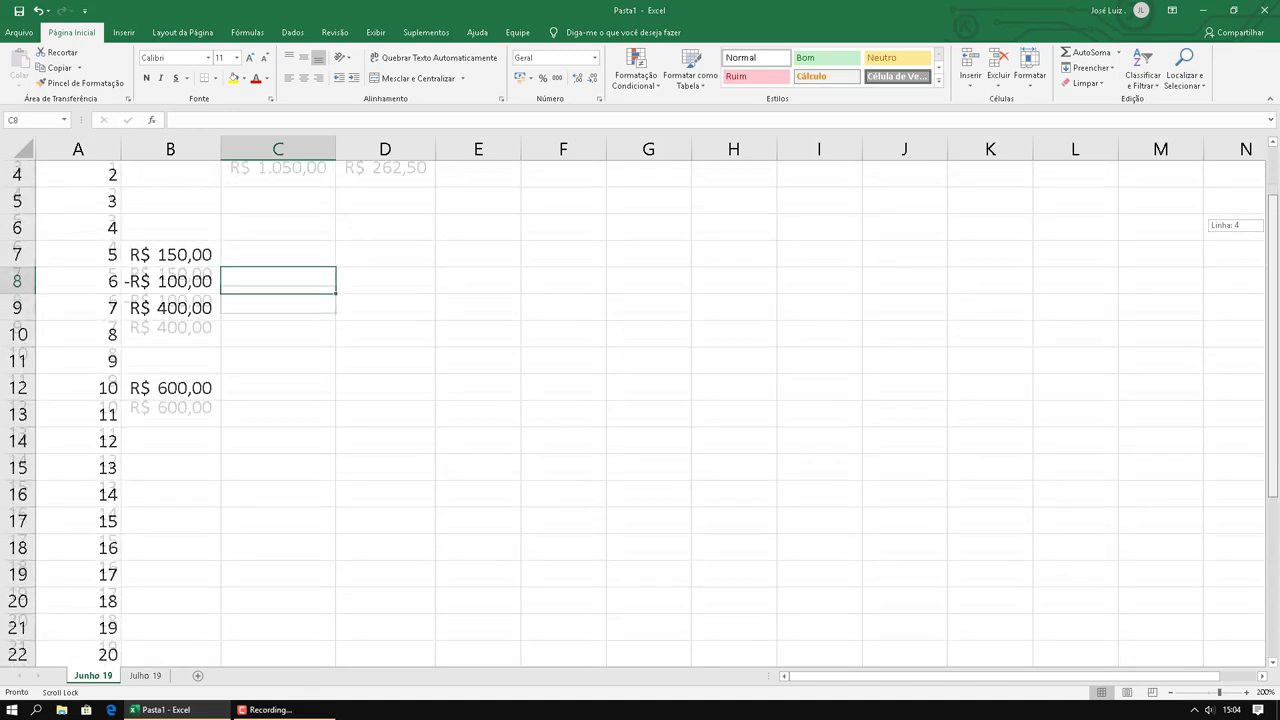
pyautogui.click(313, 178)
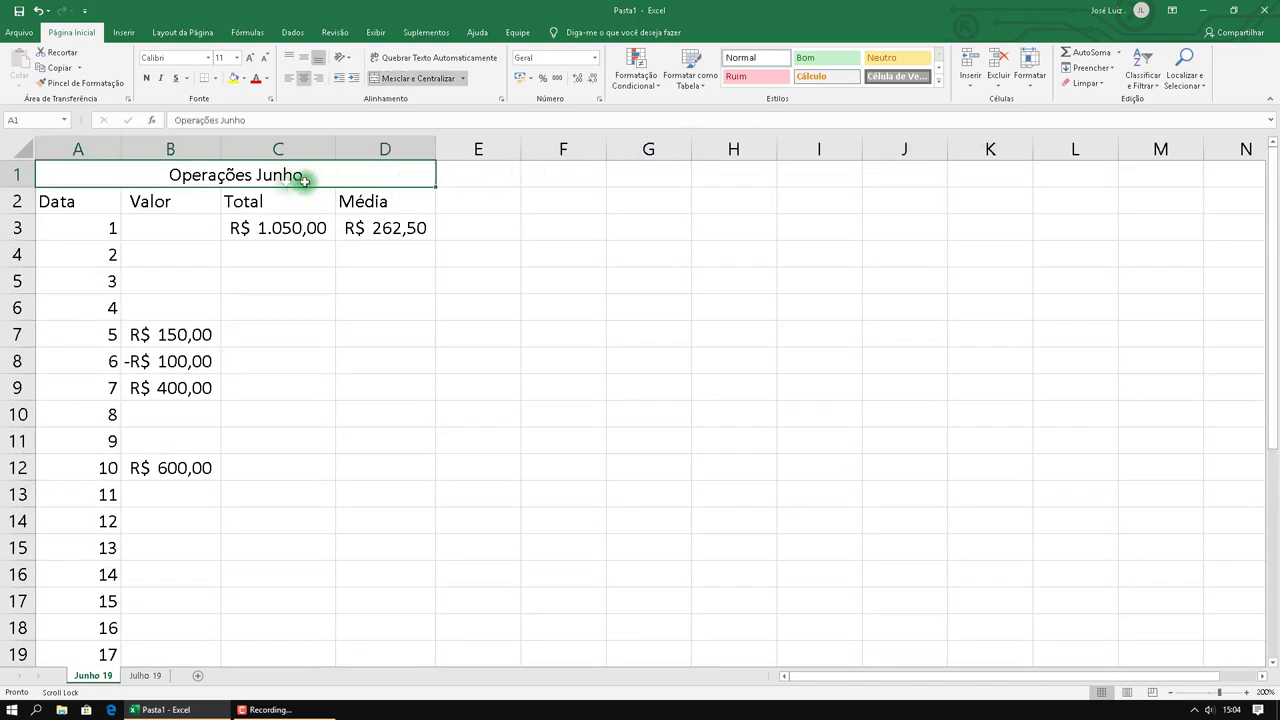
pyautogui.click(243, 80)
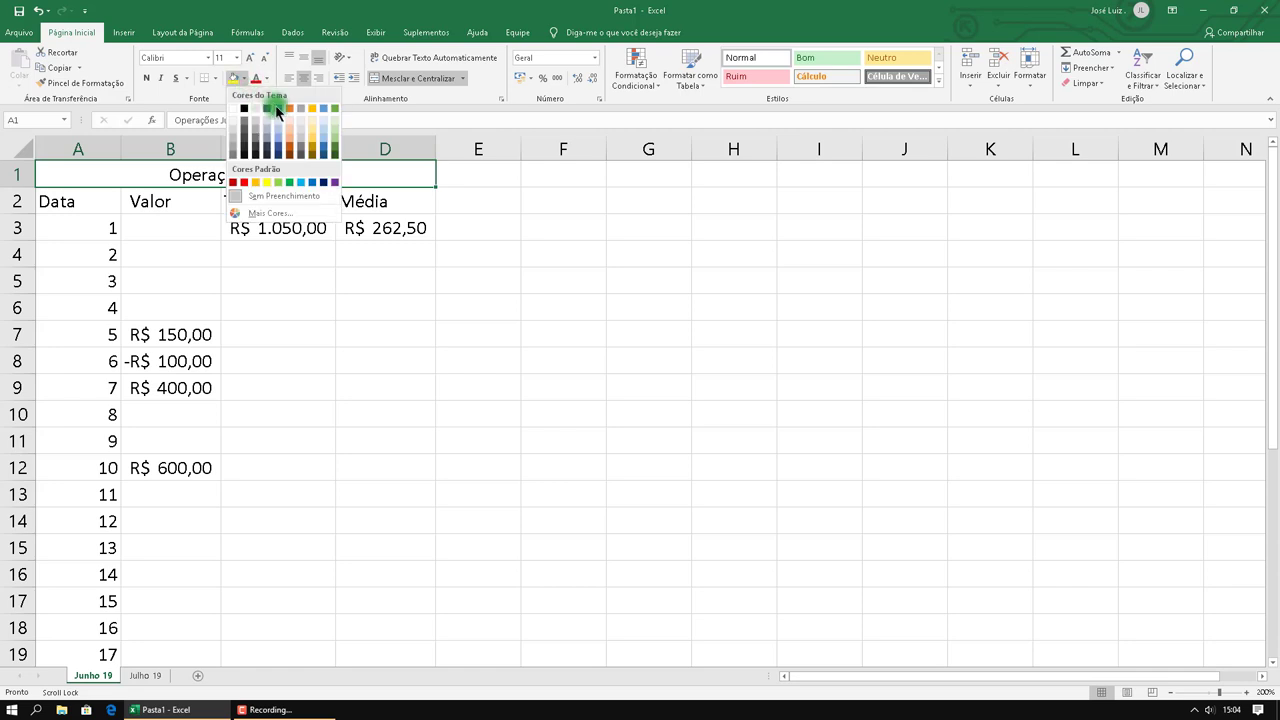
pyautogui.click(278, 108)
# Apply All Borders to A1:D32 and check it fits one page in print preview
pyautogui.moveTo(360, 170); pyautogui.dragTo(363, 674)
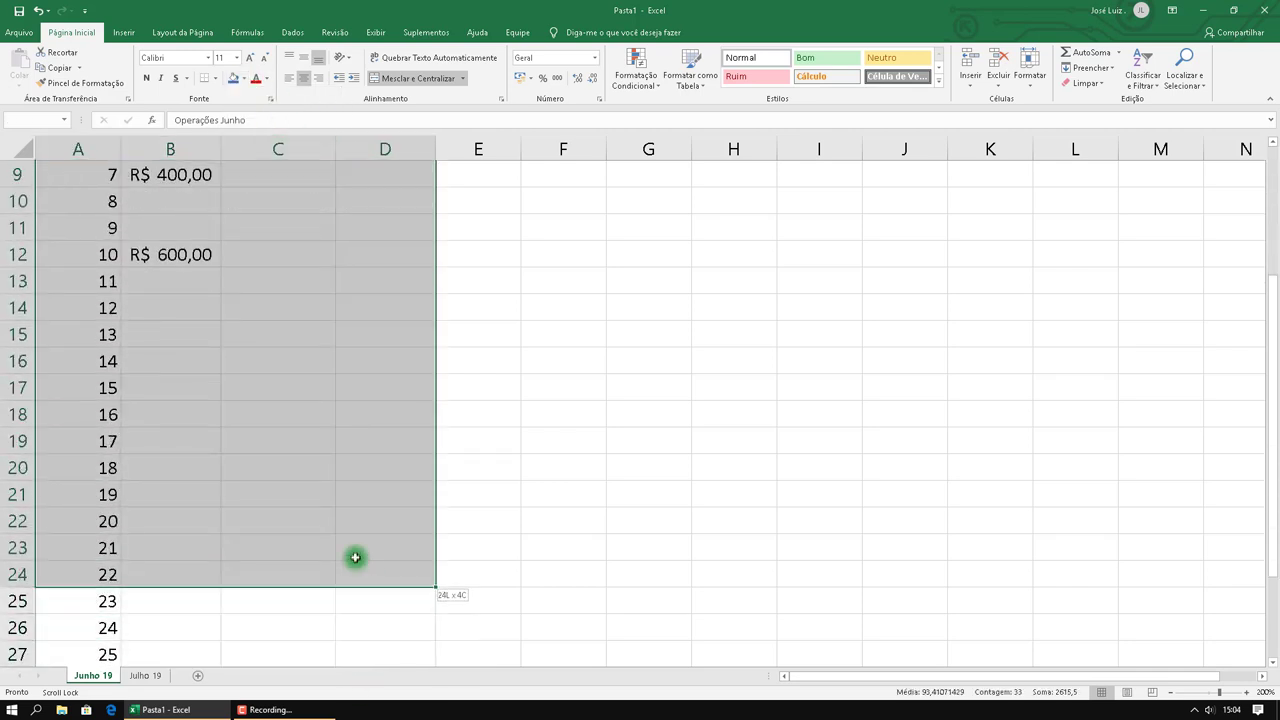
pyautogui.moveTo(363, 674)
pyautogui.mouseDown()
pyautogui.moveTo(357, 690)
pyautogui.moveTo(349, 620)
pyautogui.mouseUp()
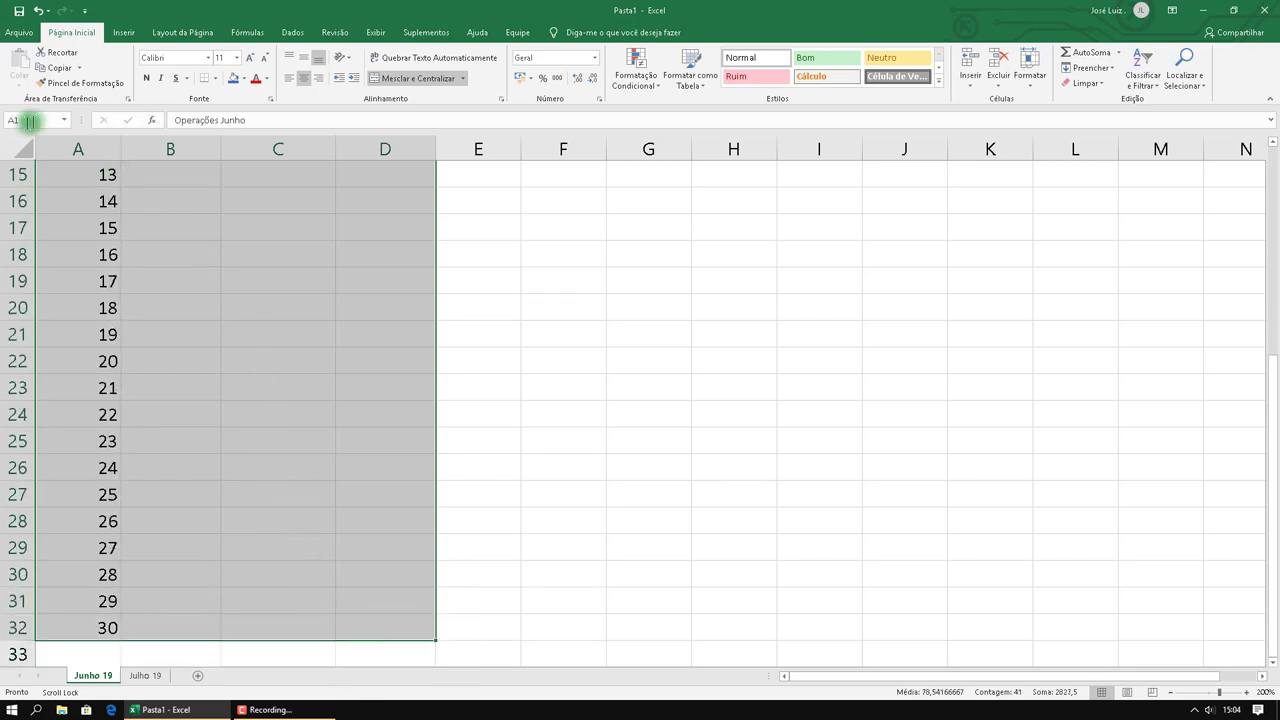
pyautogui.click(214, 78)
pyautogui.click(257, 194)
pyautogui.scroll(5, 484, 340)
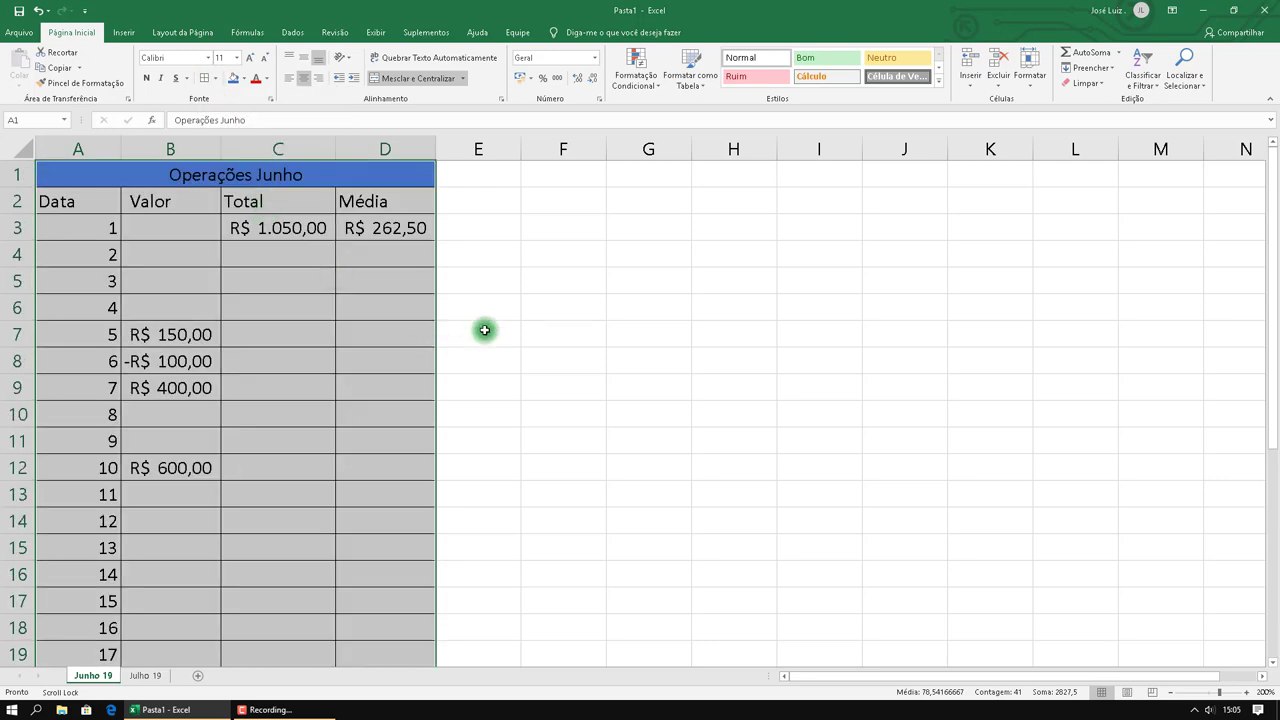
pyautogui.hotkey('ctrl', 'p')
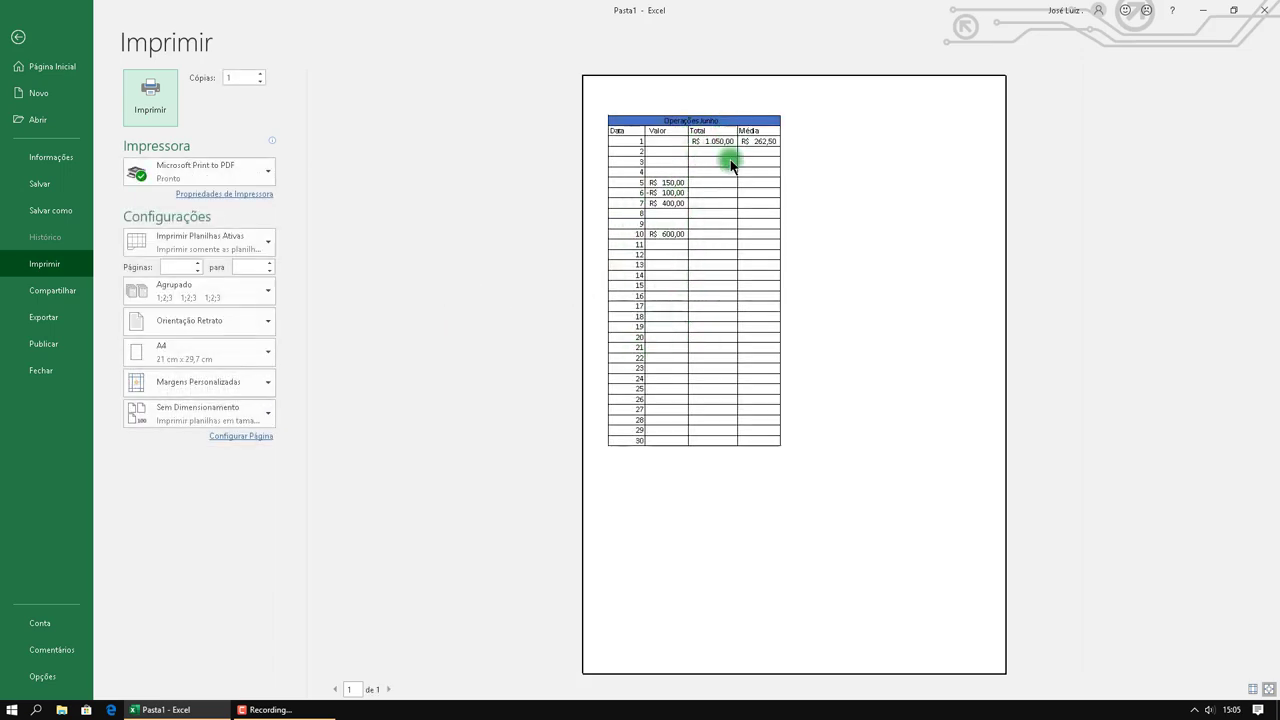
pyautogui.press('Escape')
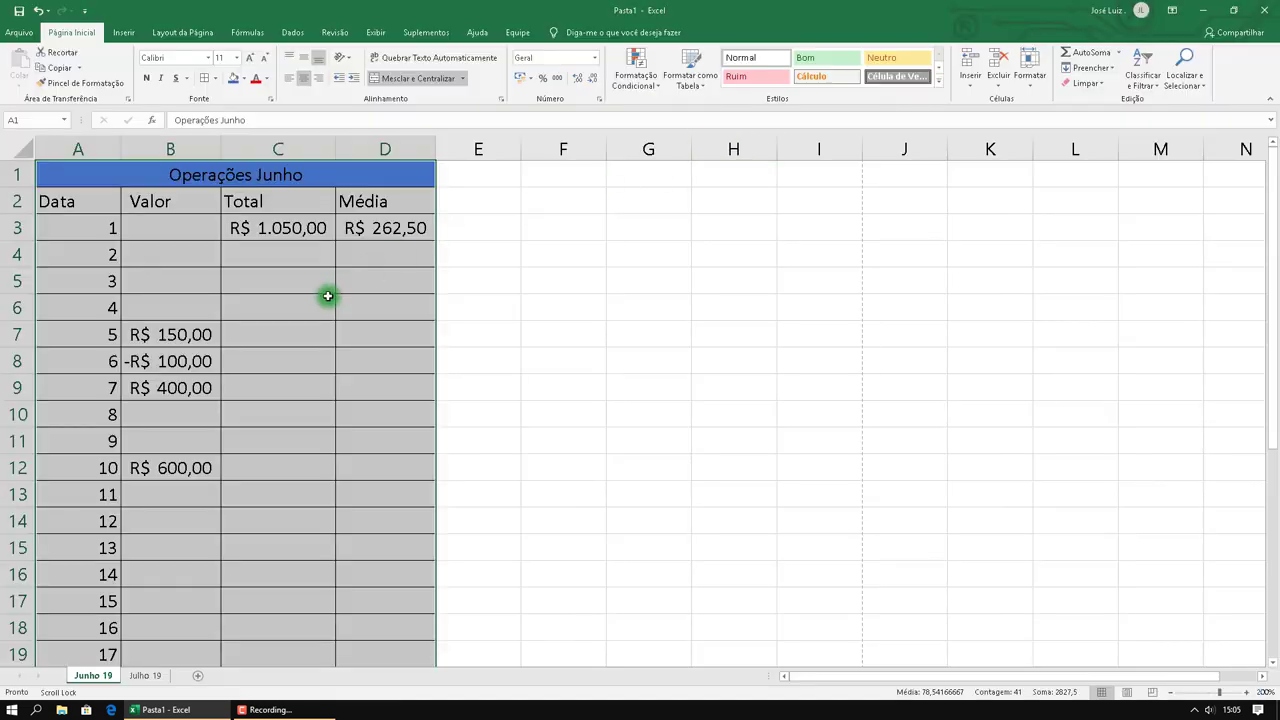
pyautogui.click(408, 273)
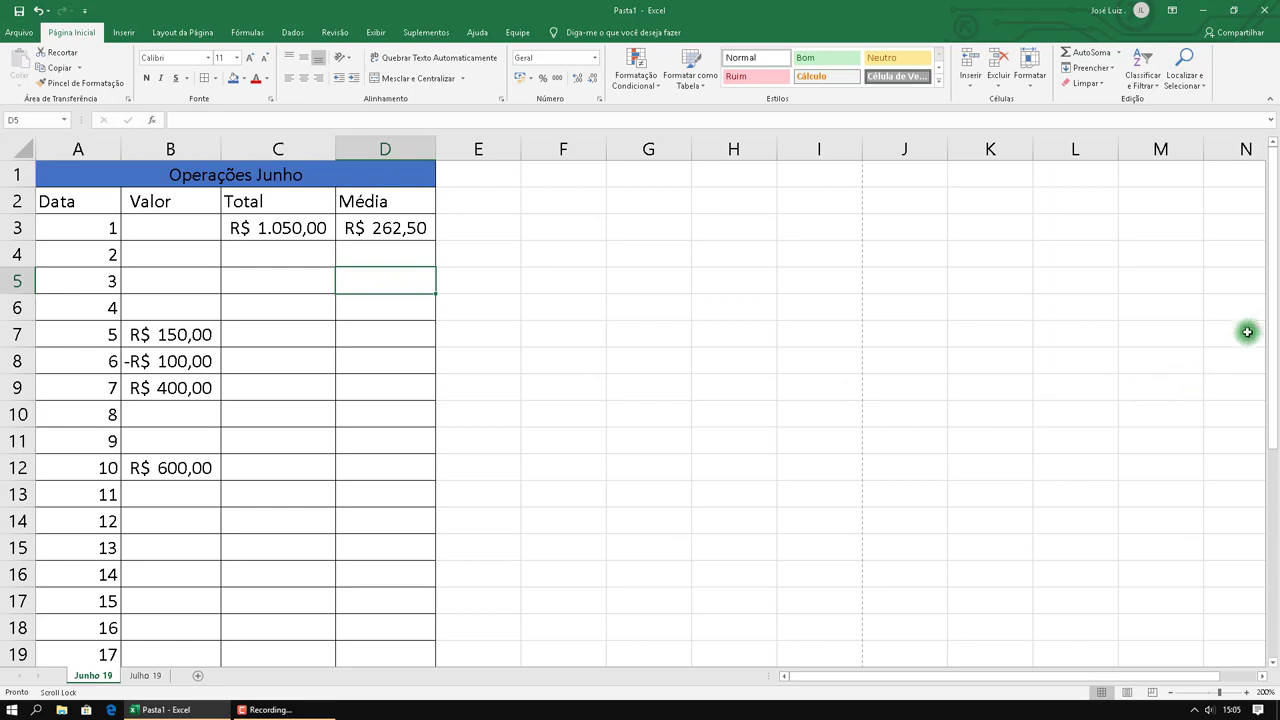
pyautogui.moveTo(1276, 320); pyautogui.dragTo(1276, 334)
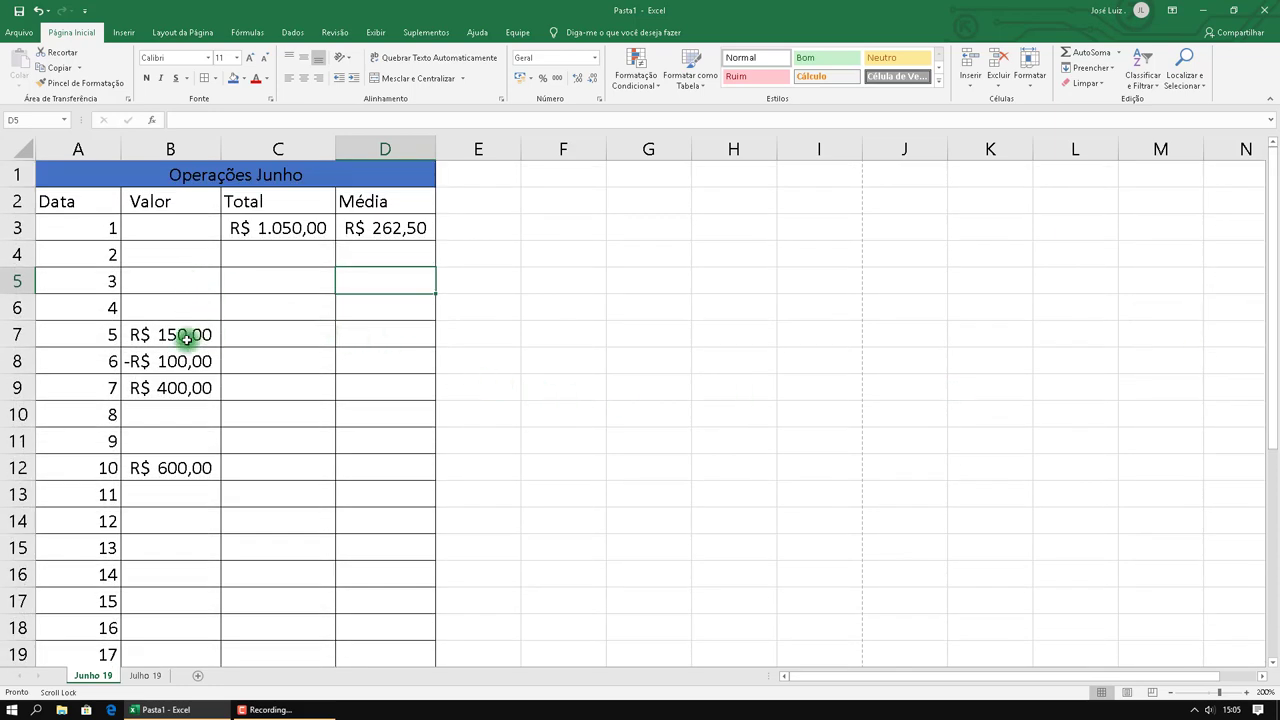
pyautogui.click(301, 229)
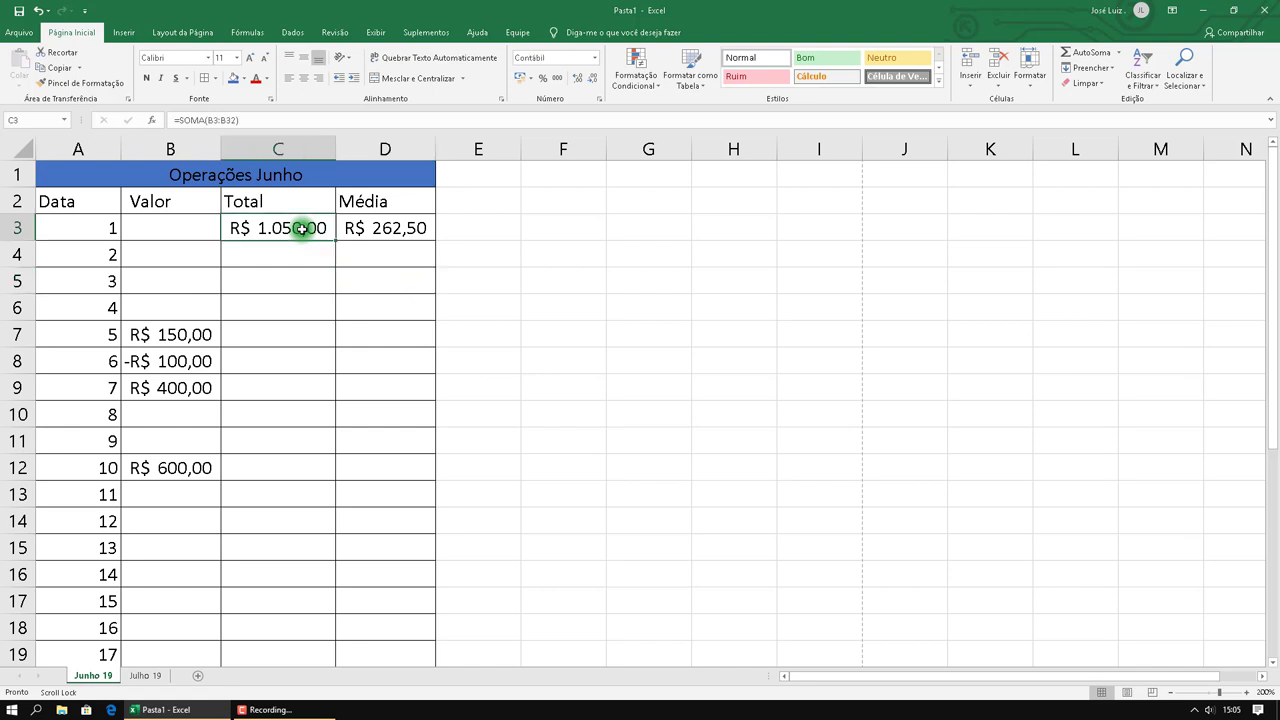
pyautogui.scroll(-4, 666, 386)
pyautogui.scroll(-6, 697, 391)
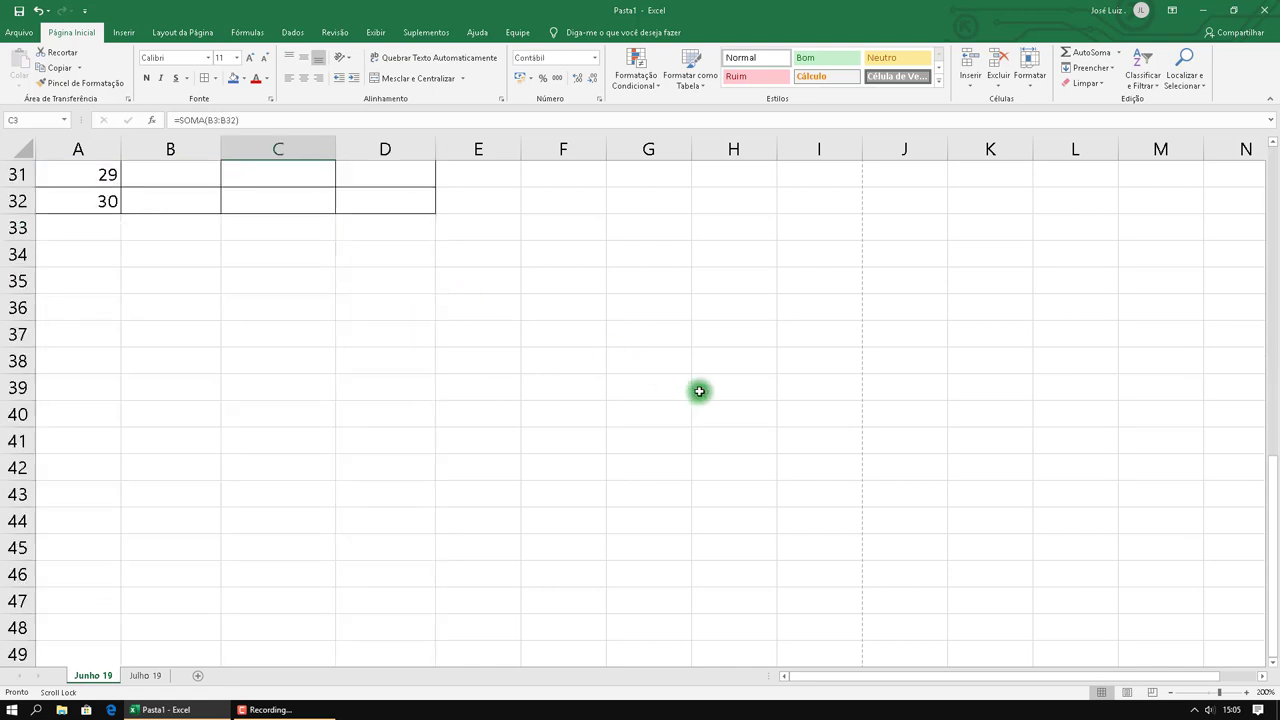
pyautogui.scroll(1, 702, 397)
pyautogui.scroll(4, 702, 397)
pyautogui.scroll(5, 705, 405)
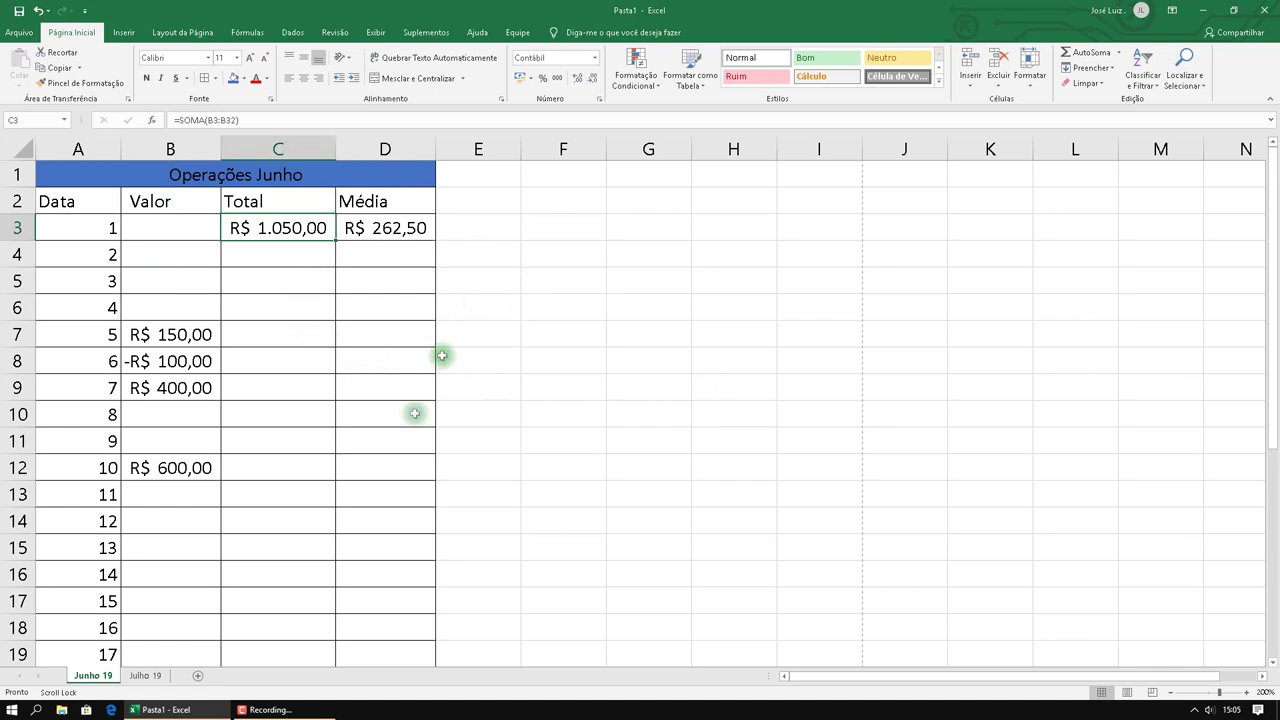
pyautogui.click(145, 675)
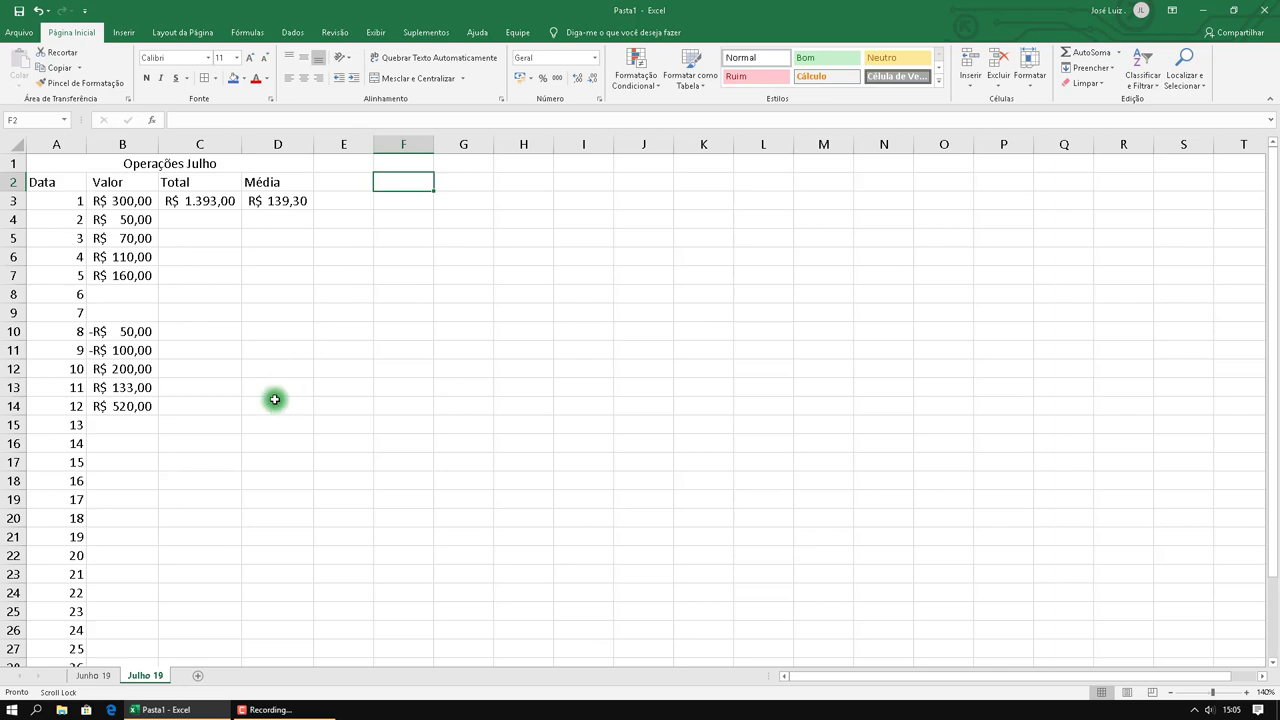
pyautogui.click(90, 675)
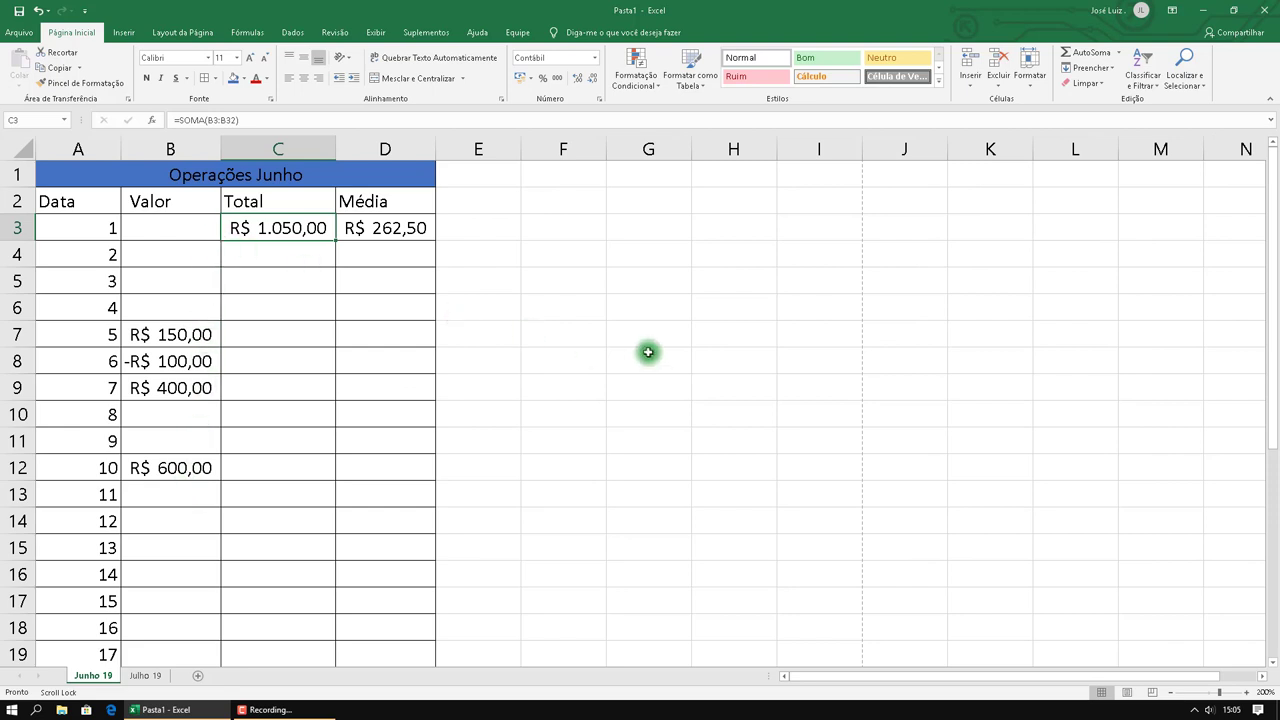
pyautogui.click(613, 313)
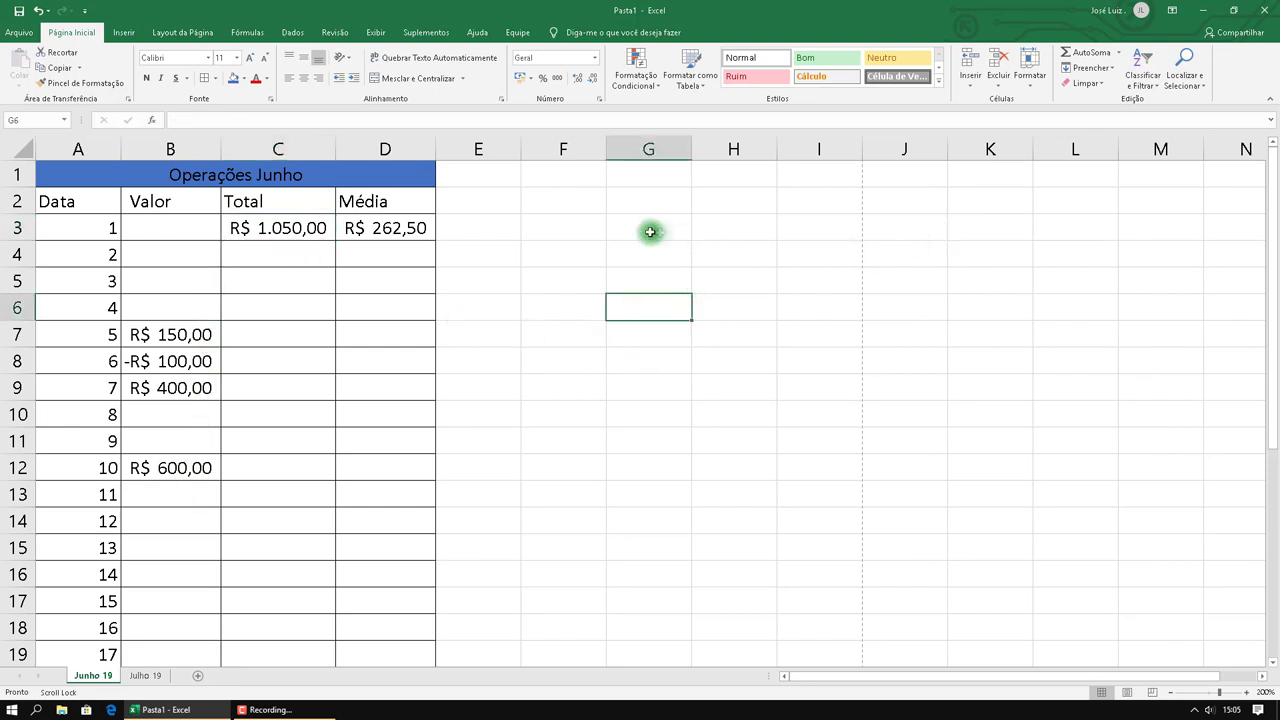